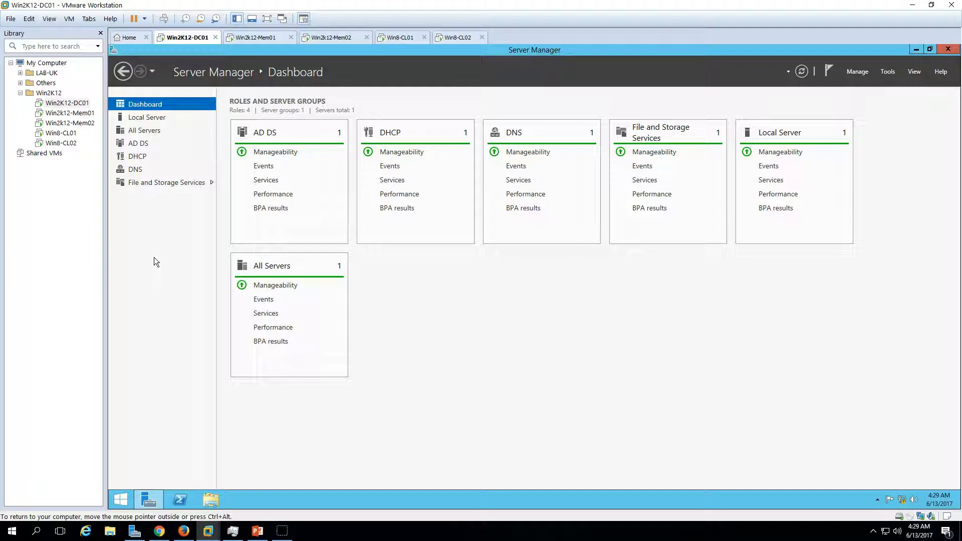
Review the demo environment slide in PowerPoint and the local server properties of Win2K12-Mem01 and Win2K12-Mem02 in their virtual machines.
click(257, 531)
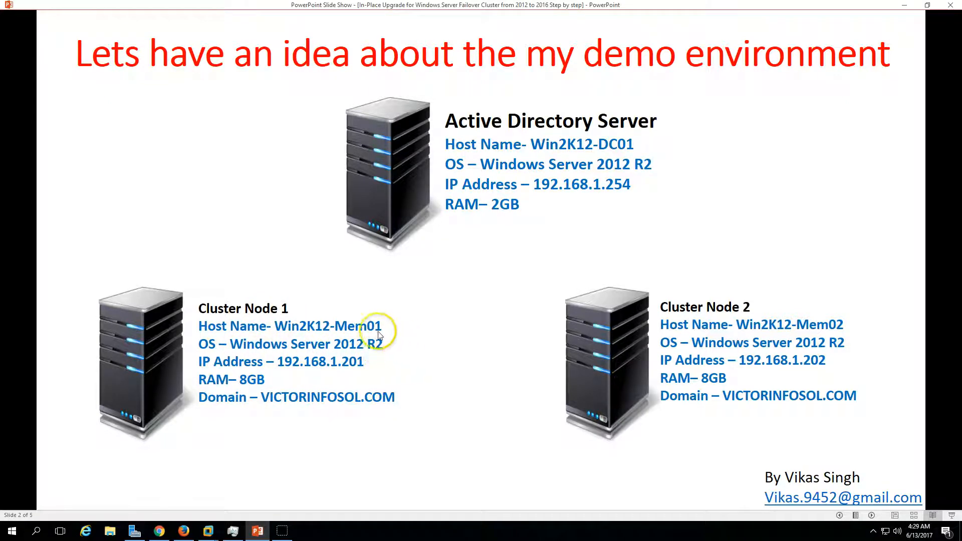
click(258, 531)
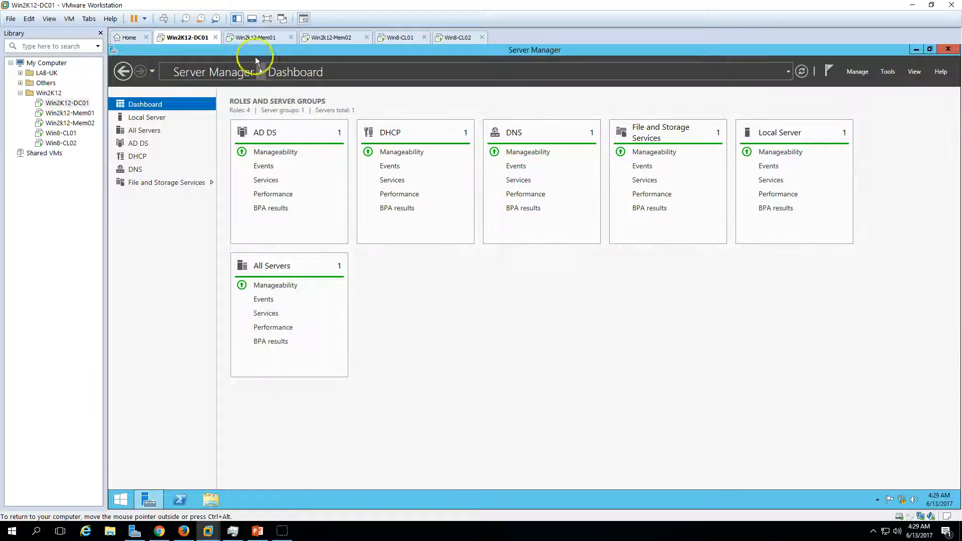
click(250, 41)
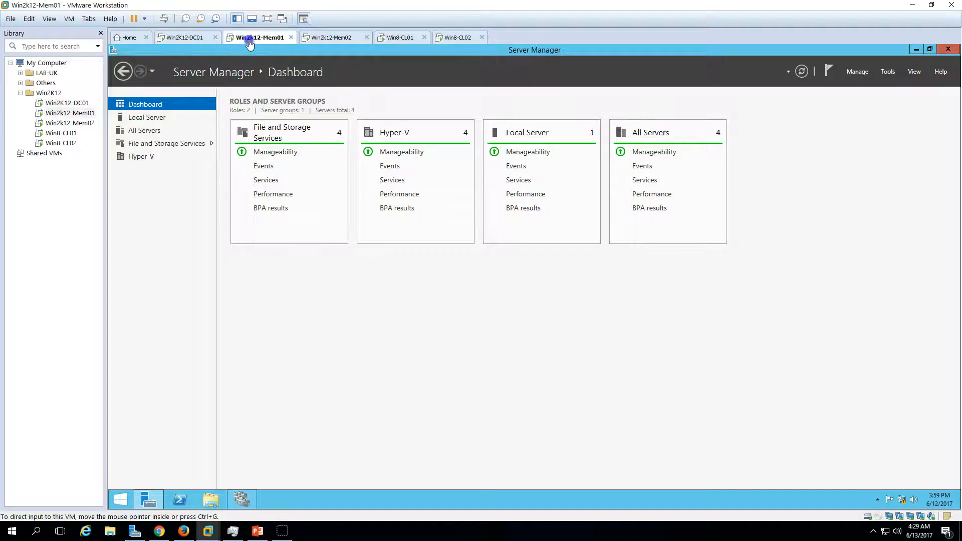
click(155, 119)
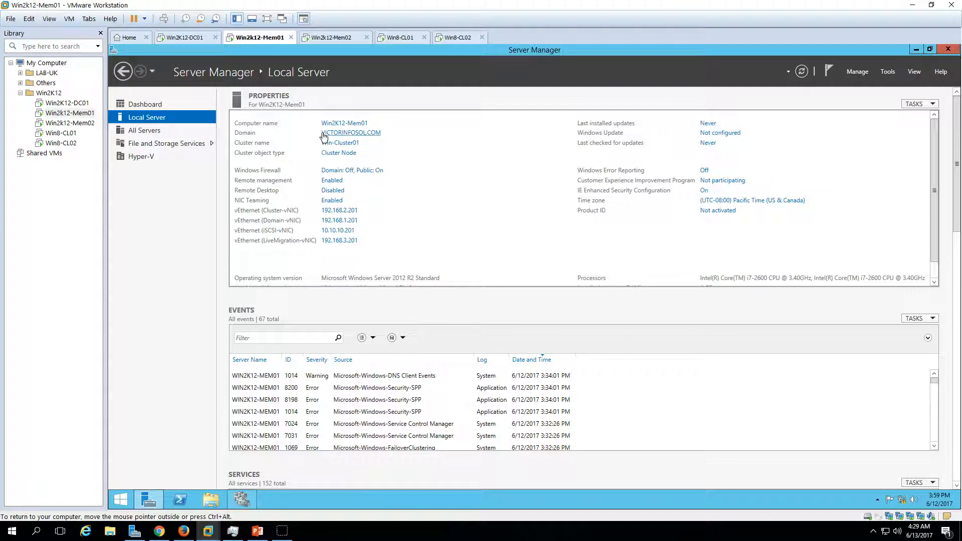
click(316, 37)
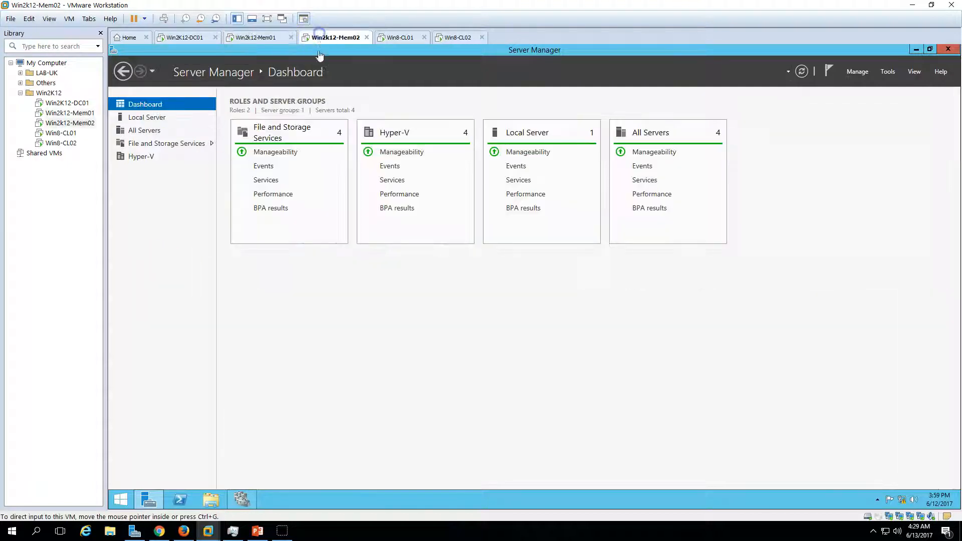
click(152, 117)
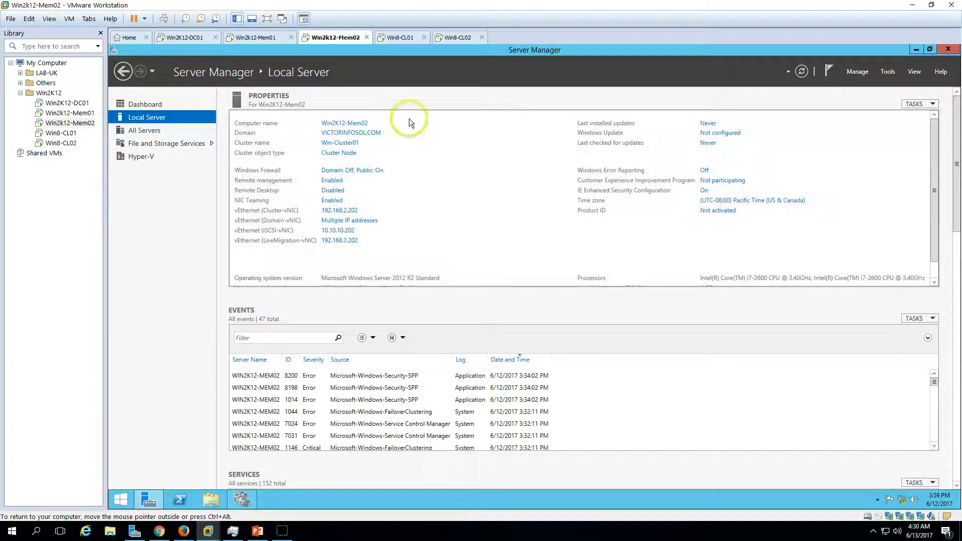
click(271, 36)
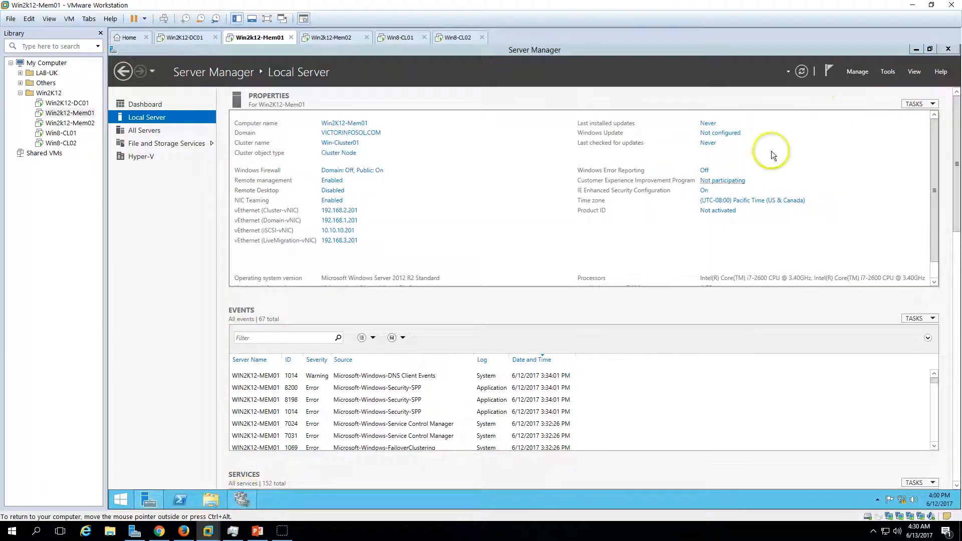
Examine the summaries of nodes Win2K12-Mem01 and Win2K12-Mem02 in Failover Cluster Manager and compare them with the environment slide.
click(246, 500)
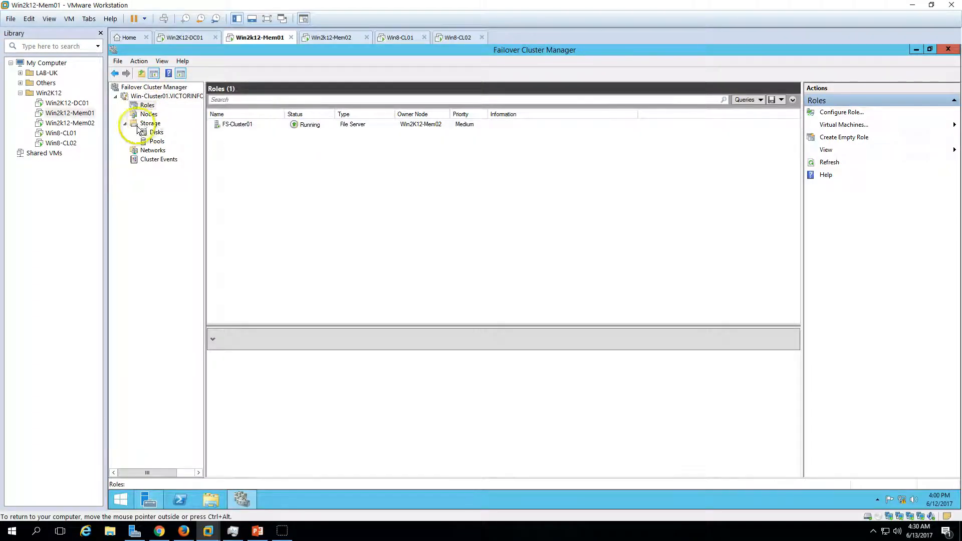
click(149, 113)
click(248, 135)
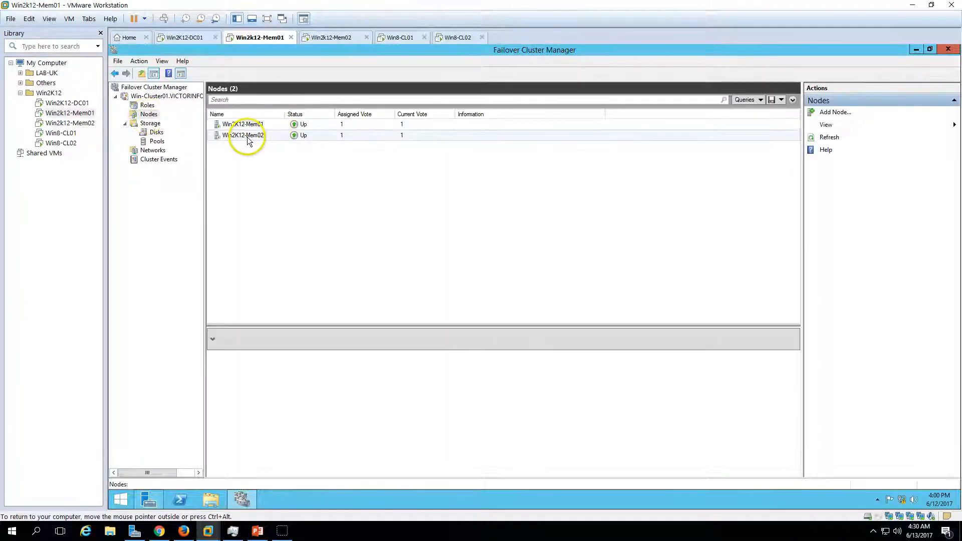
click(260, 124)
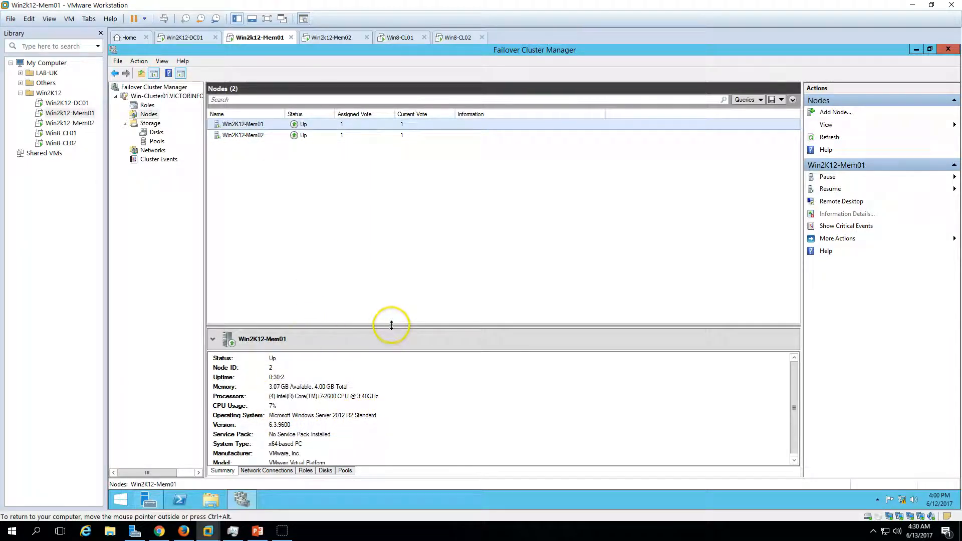
drag(391, 325, 393, 244)
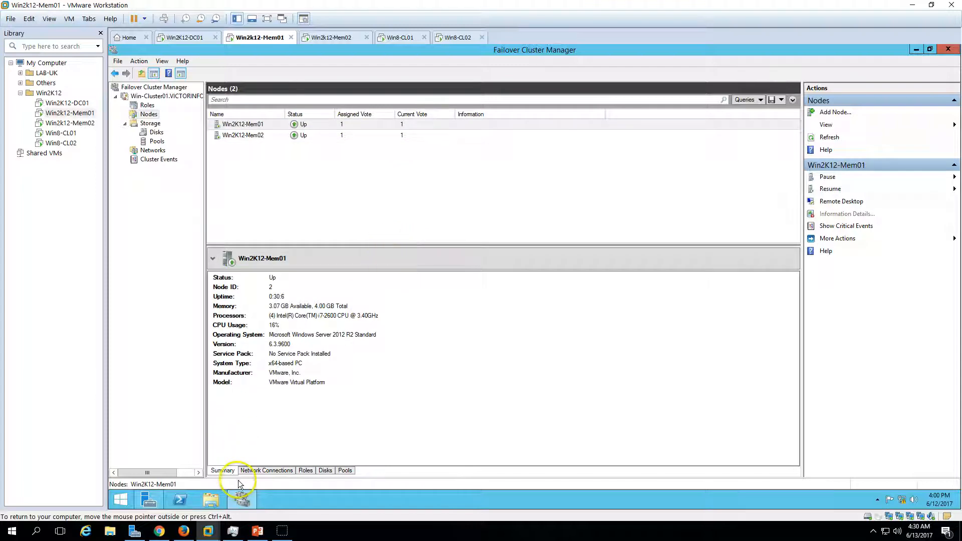
click(261, 137)
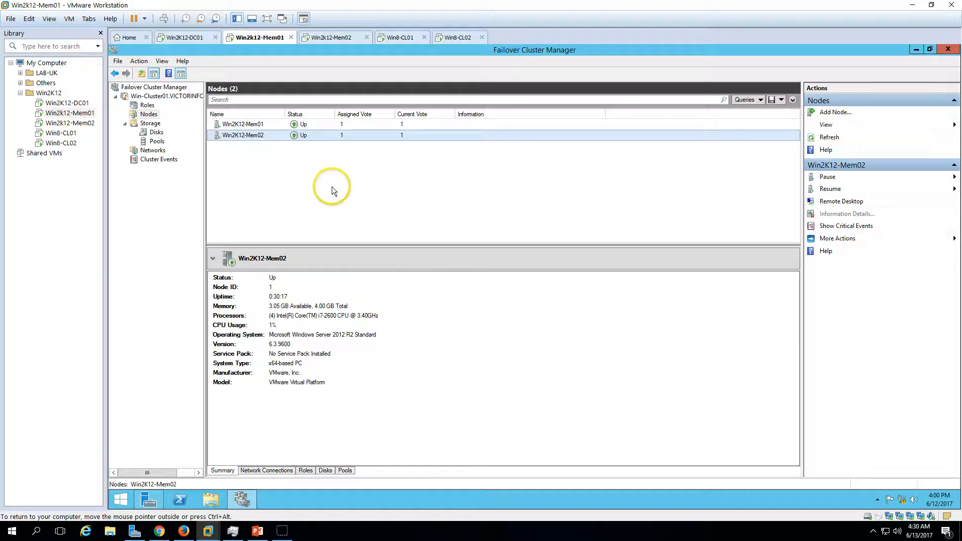
click(258, 532)
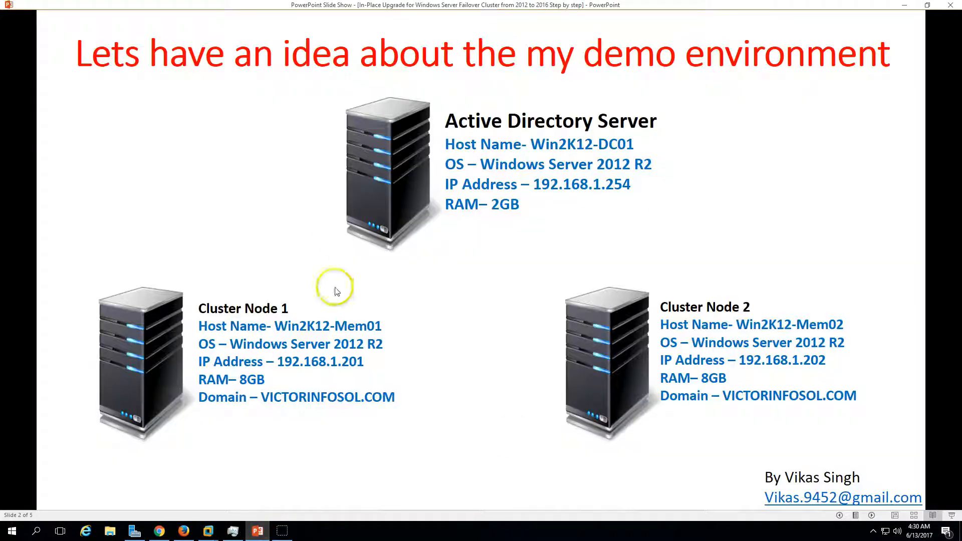
click(257, 531)
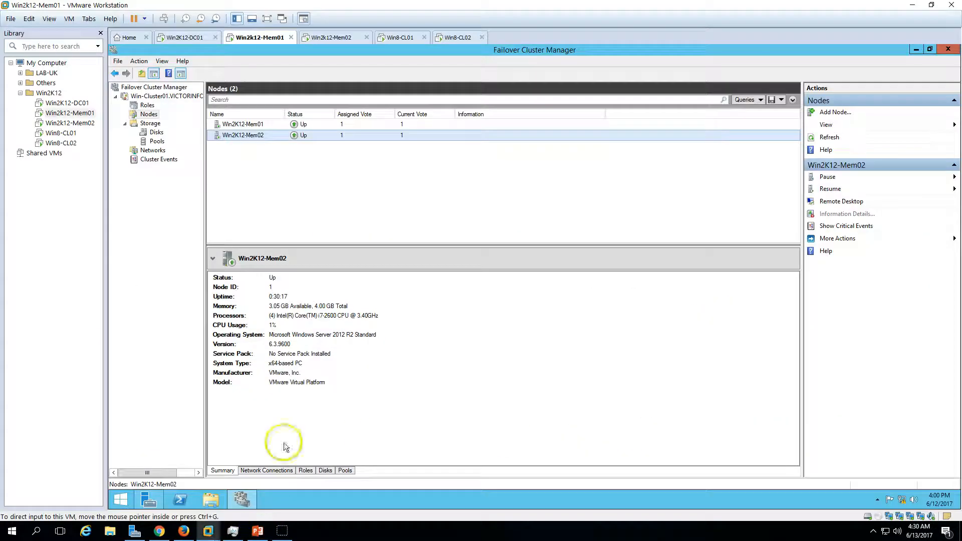
Inspect the FS-Cluster01 role's summary, and open the mapped OfficeFiles (E:) drive on the Win8-CL01 client.
click(147, 105)
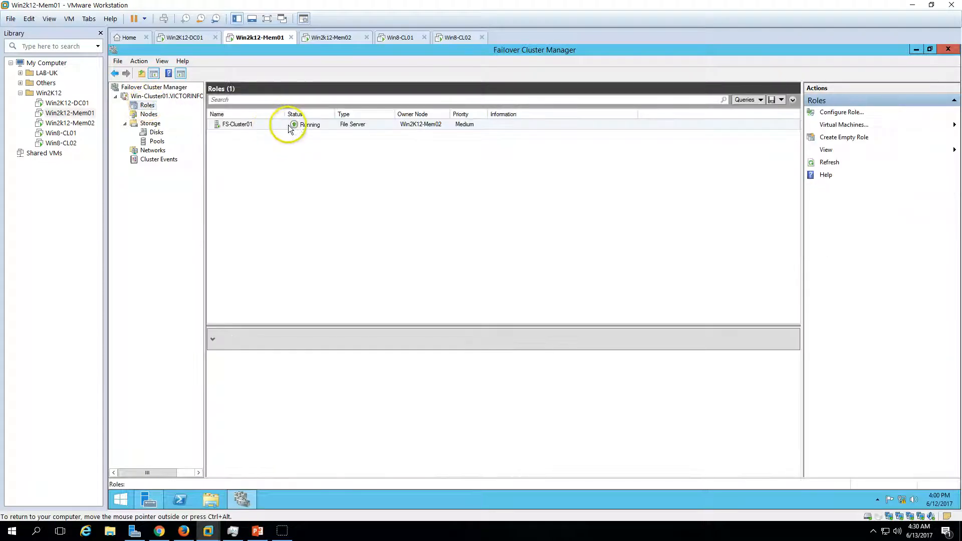
click(236, 126)
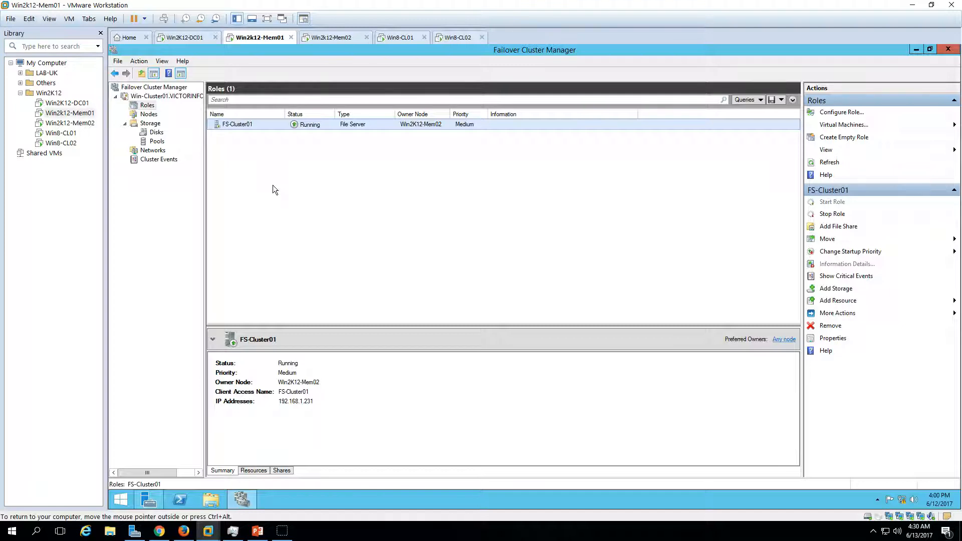
click(395, 38)
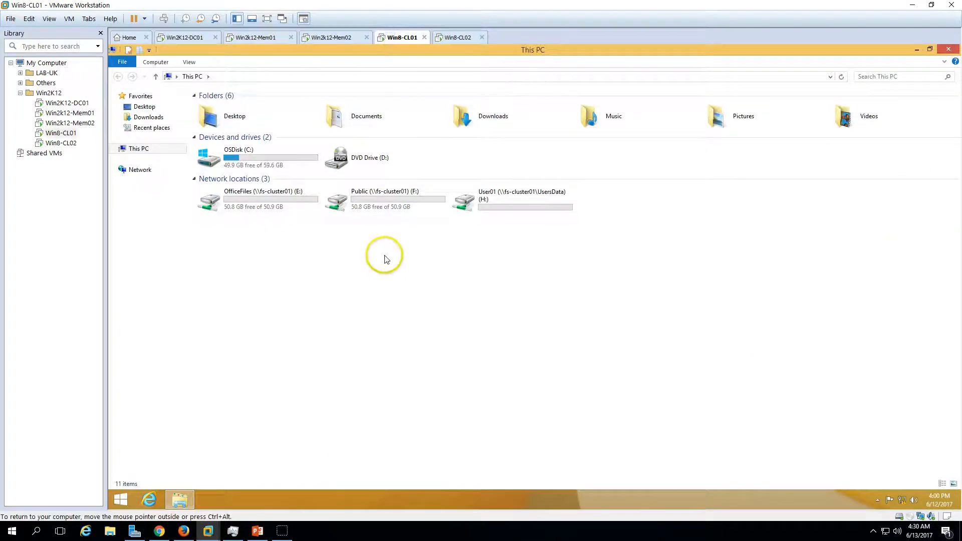
click(282, 199)
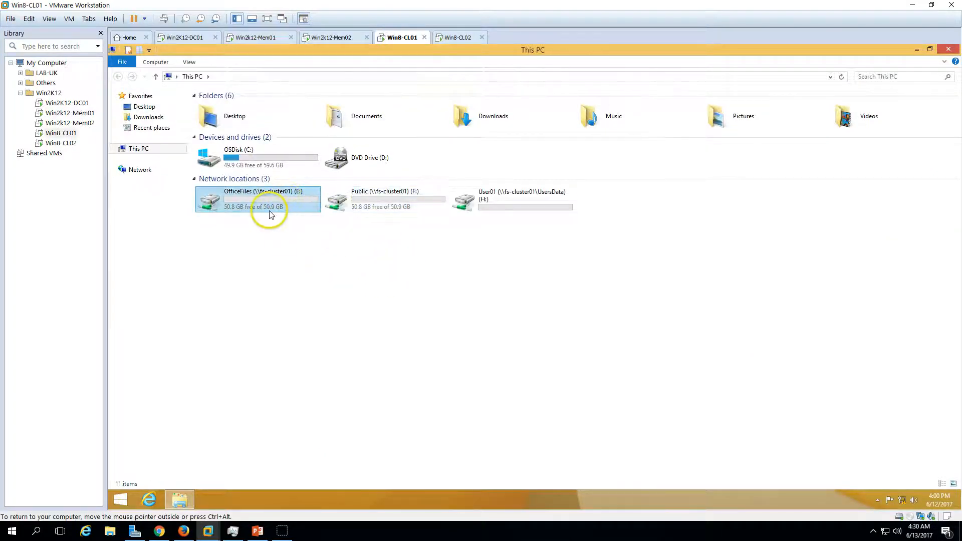
double_click(276, 203)
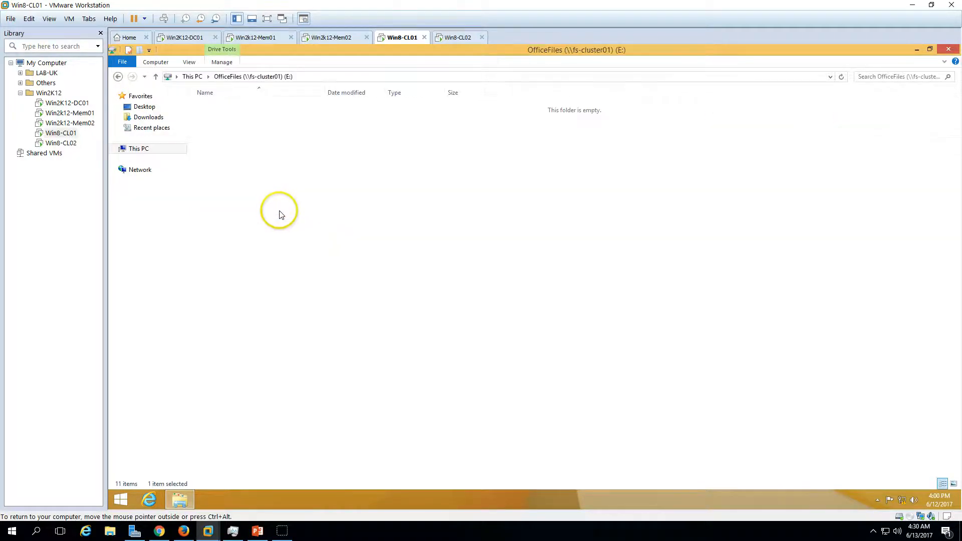
On Win2K12-Mem01, view the shares of the FS-Cluster01 role and go through OfficeFiles, Public and UsersData.
click(253, 38)
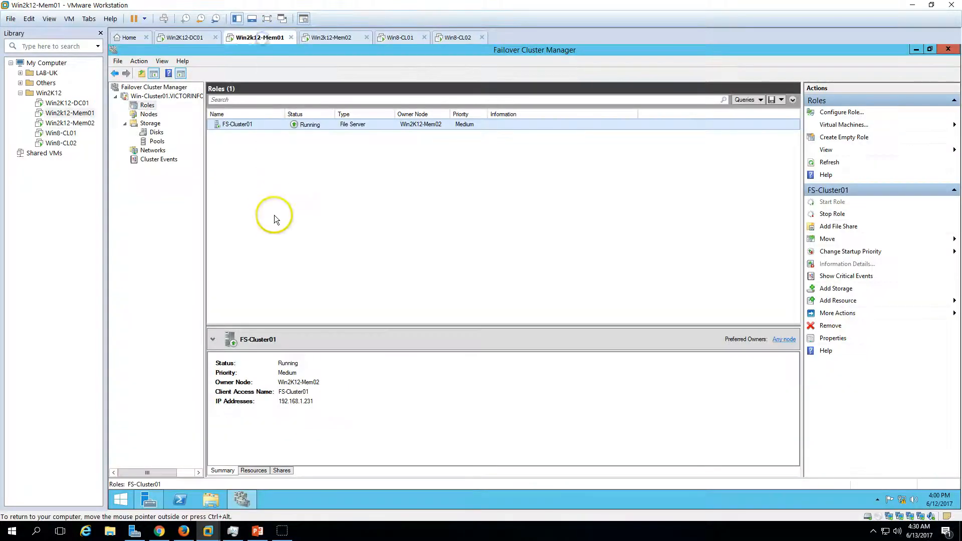
click(281, 470)
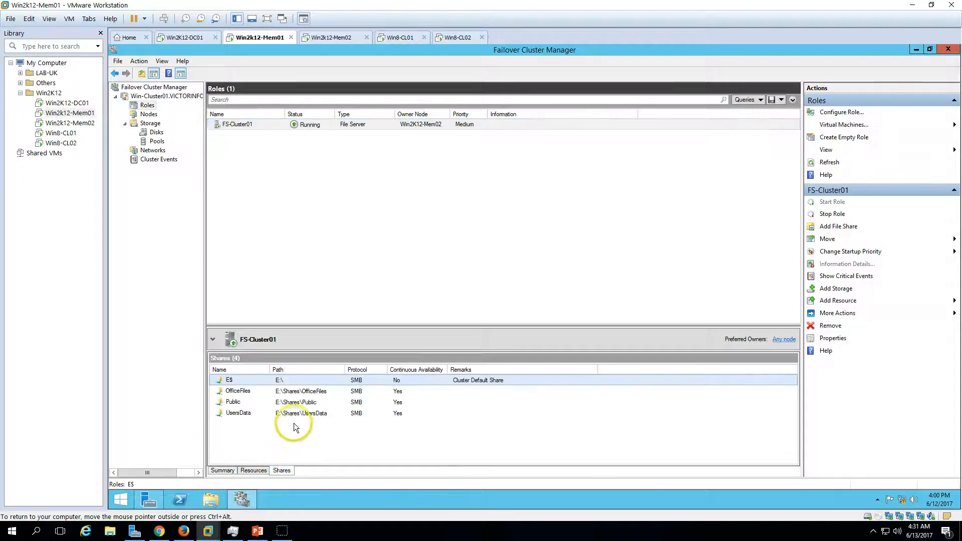
click(280, 391)
click(301, 402)
click(298, 413)
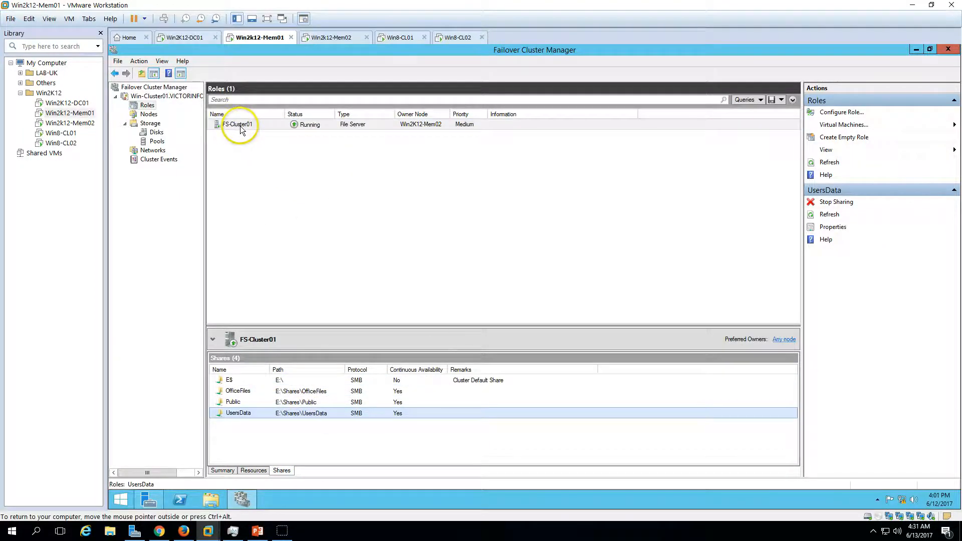
On Win8-CL01, check the network drives in This PC that are mapped to the FS-Cluster01 shares.
click(395, 37)
click(140, 149)
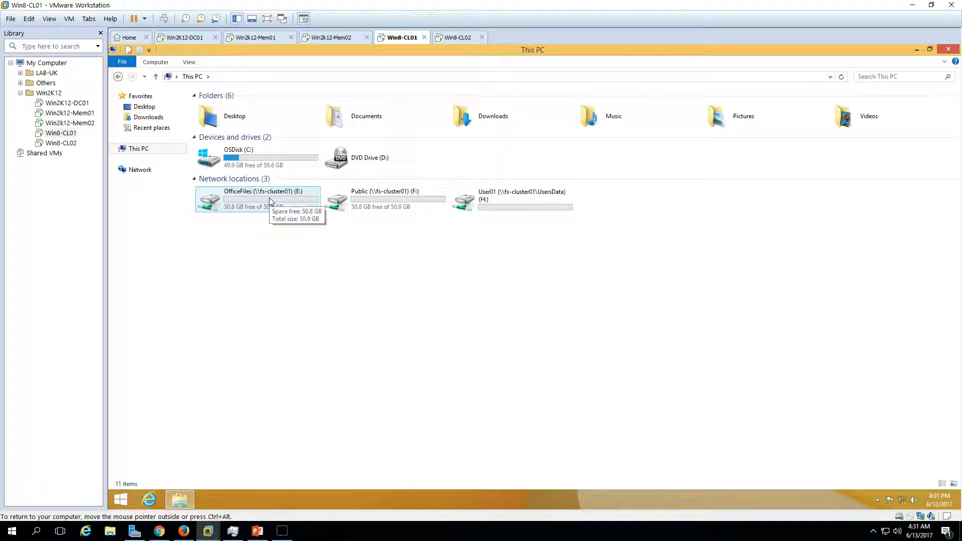
click(365, 203)
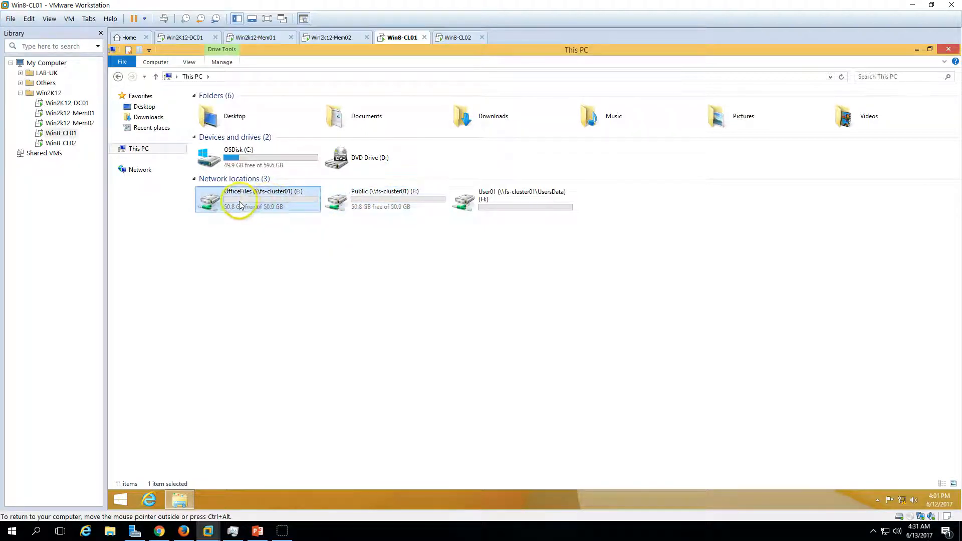
click(473, 209)
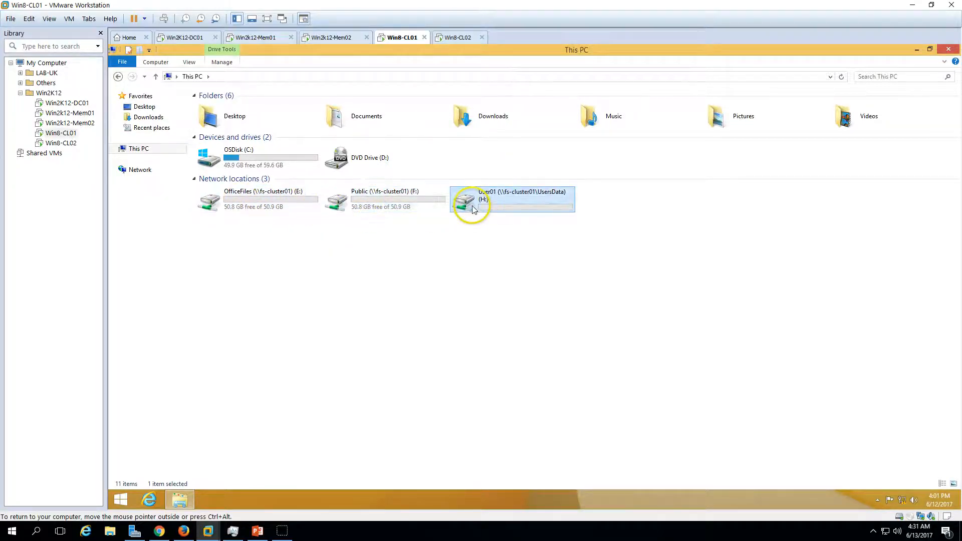
On Win2K12-Mem01, move the FS-Cluster01 role off Win2K12-Mem02 to the best possible node.
click(330, 37)
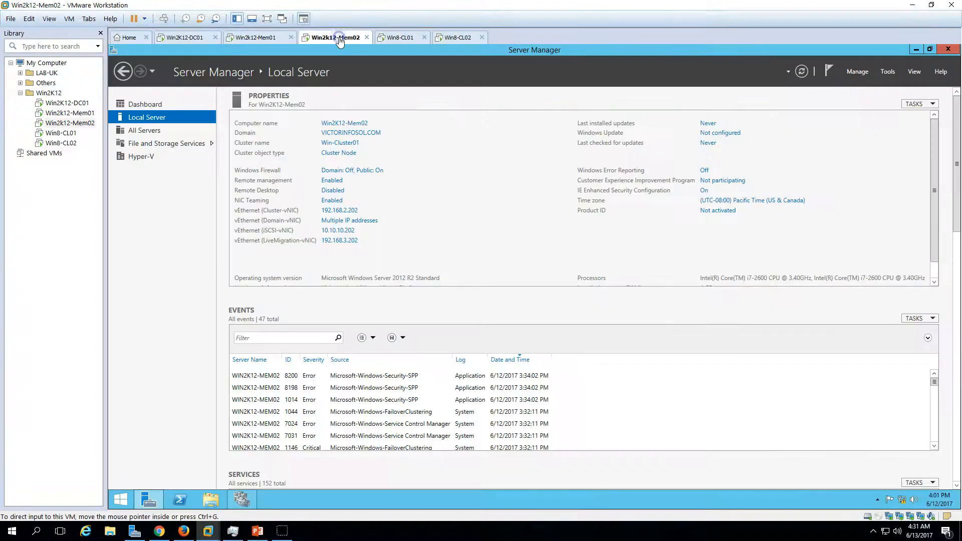
click(257, 38)
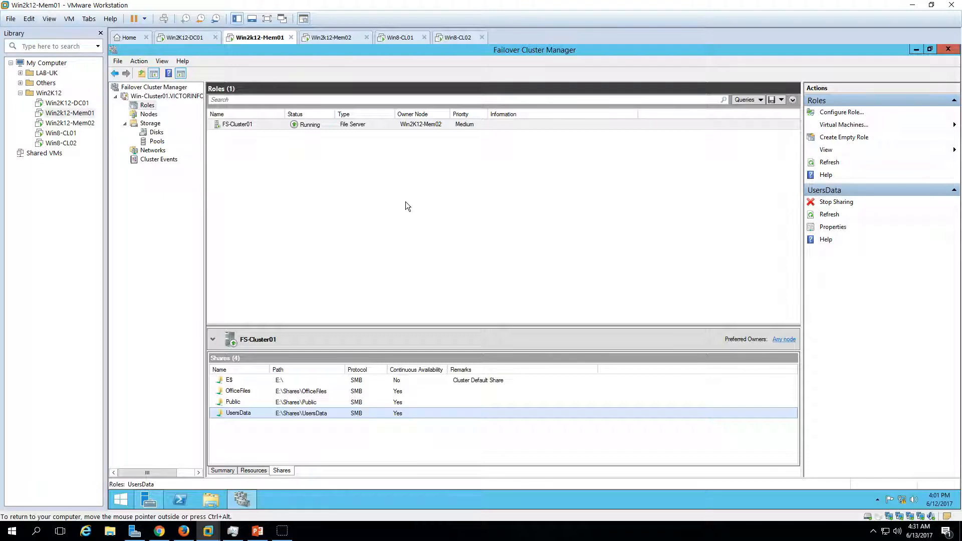
click(409, 125)
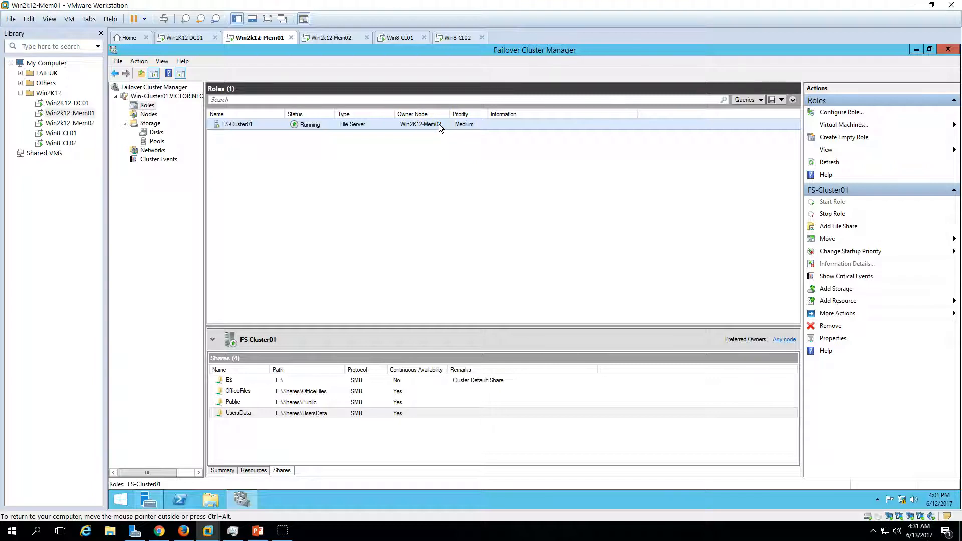
right_click(439, 124)
mouse_move(475, 172)
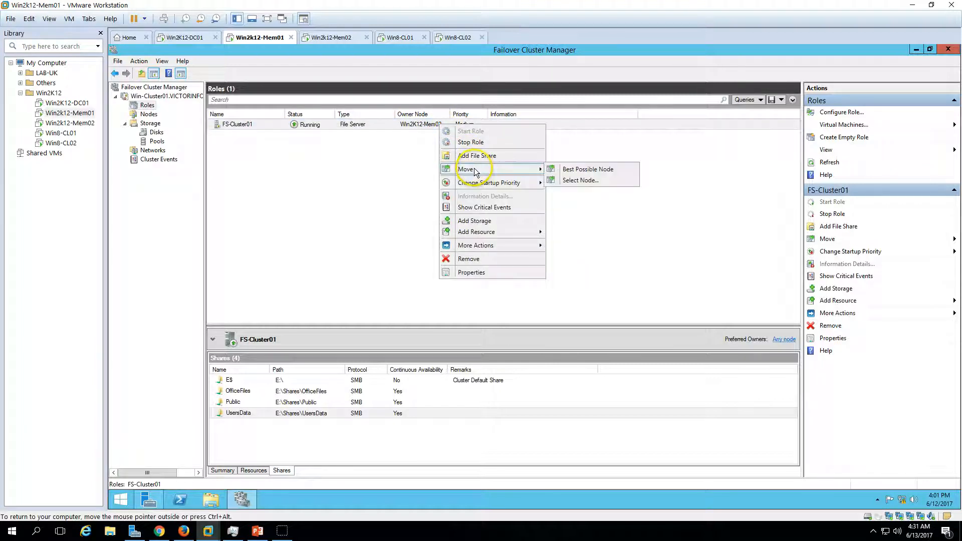
click(603, 171)
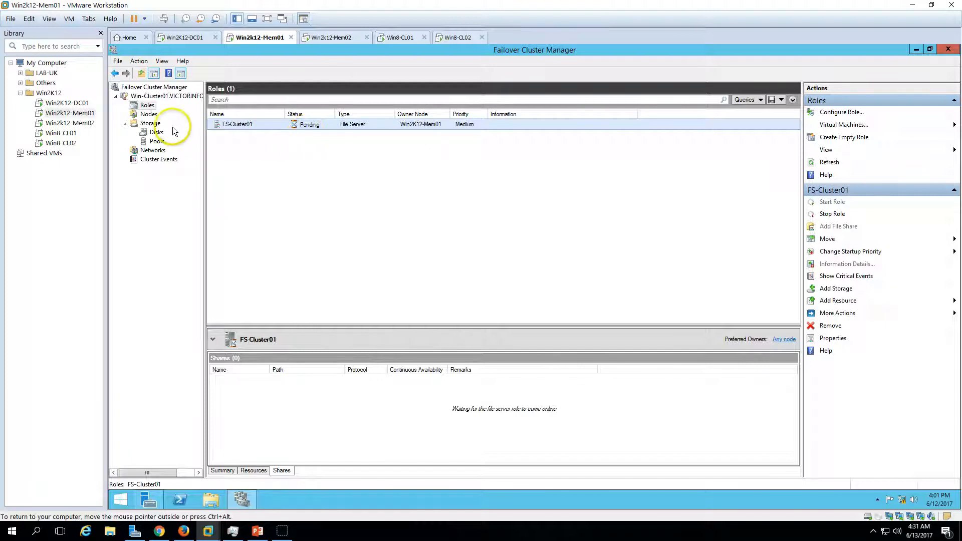
click(336, 39)
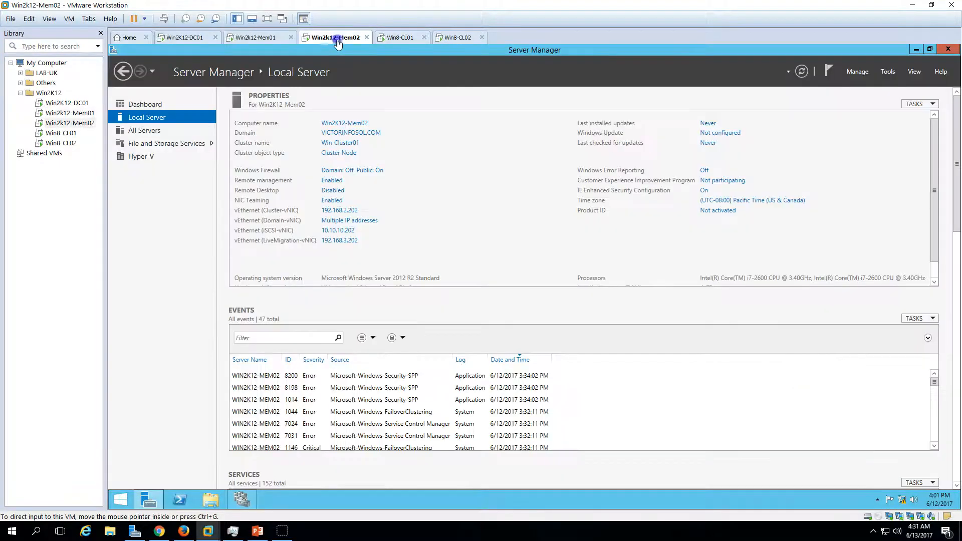
click(164, 106)
click(256, 38)
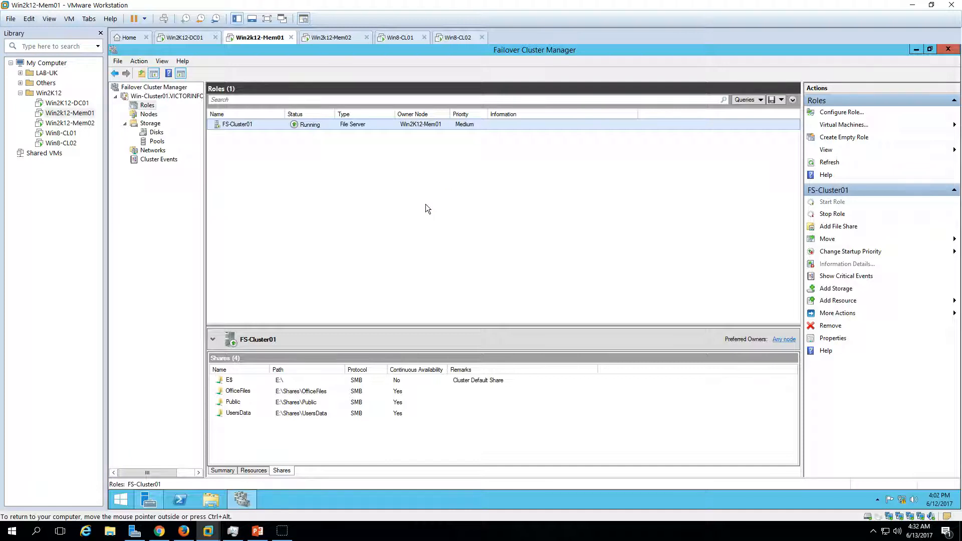
Move the FS-Cluster01 role back to Win2K12-Mem02 using the Best Possible Node option.
right_click(387, 126)
mouse_move(490, 172)
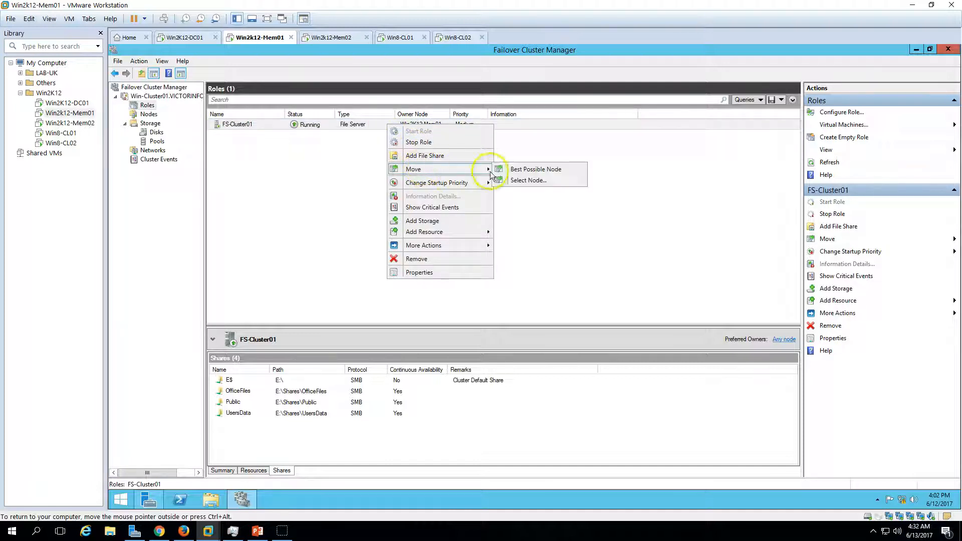
click(540, 170)
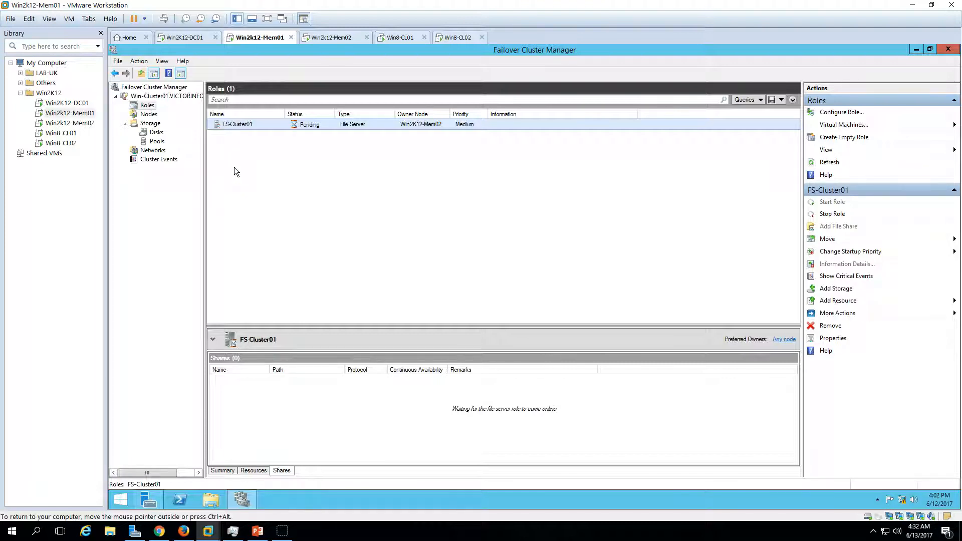
click(145, 106)
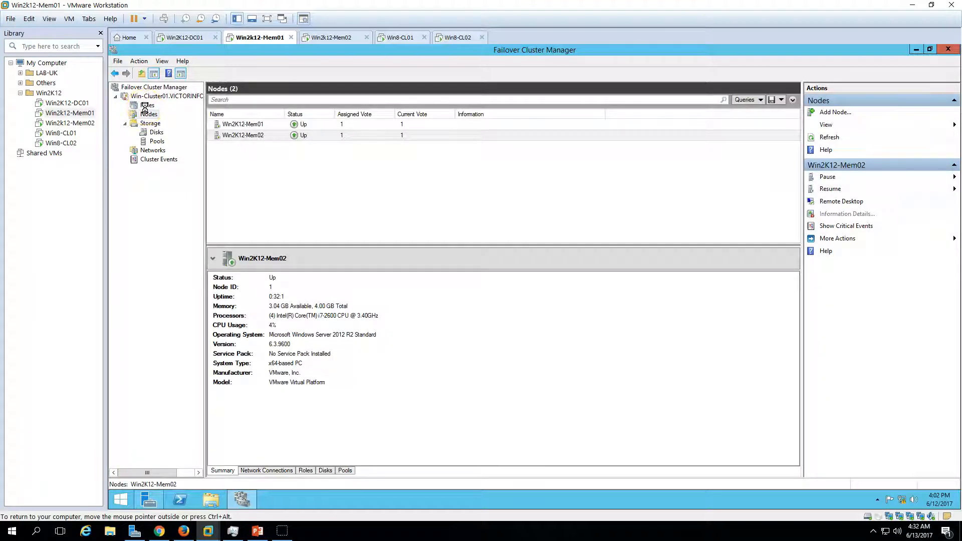
Check the cluster's nodes and the owner node of the FS-Cluster01 role.
click(149, 106)
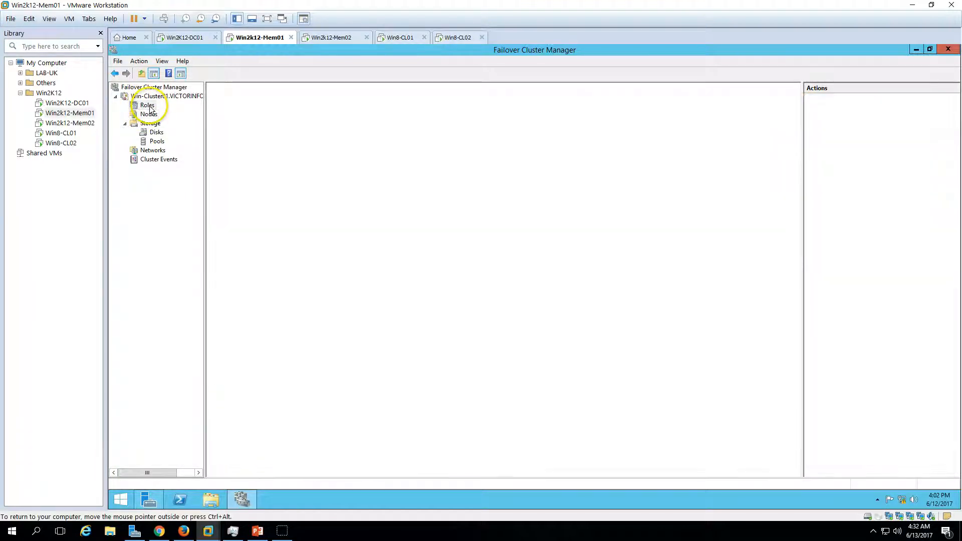
click(149, 114)
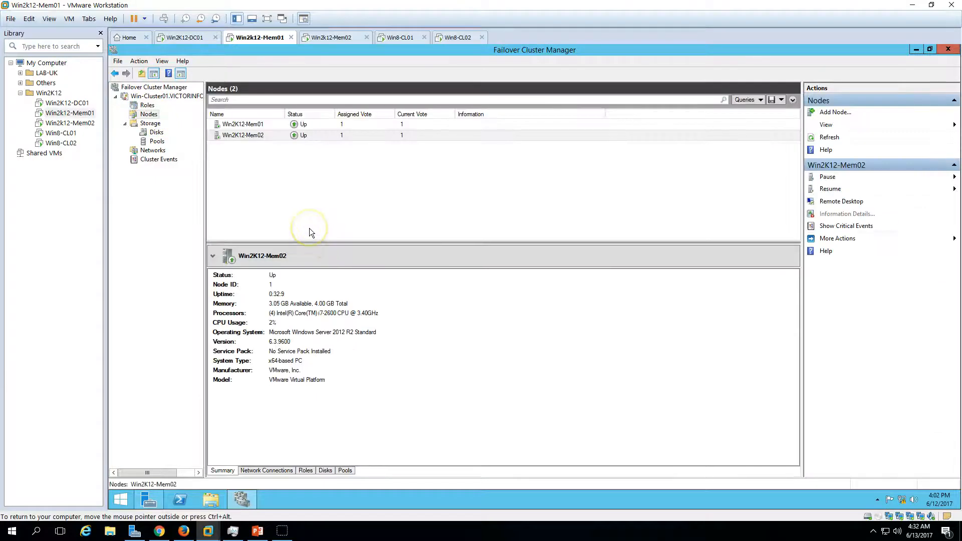
click(147, 105)
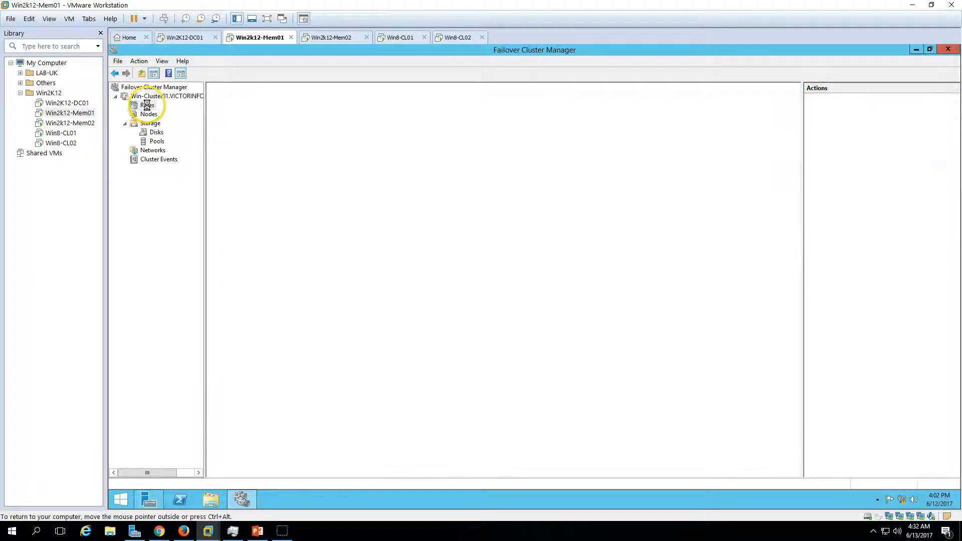
Switch to the PowerPoint slide show and review the slide listing the in-place upgrade steps for the failover cluster.
click(257, 531)
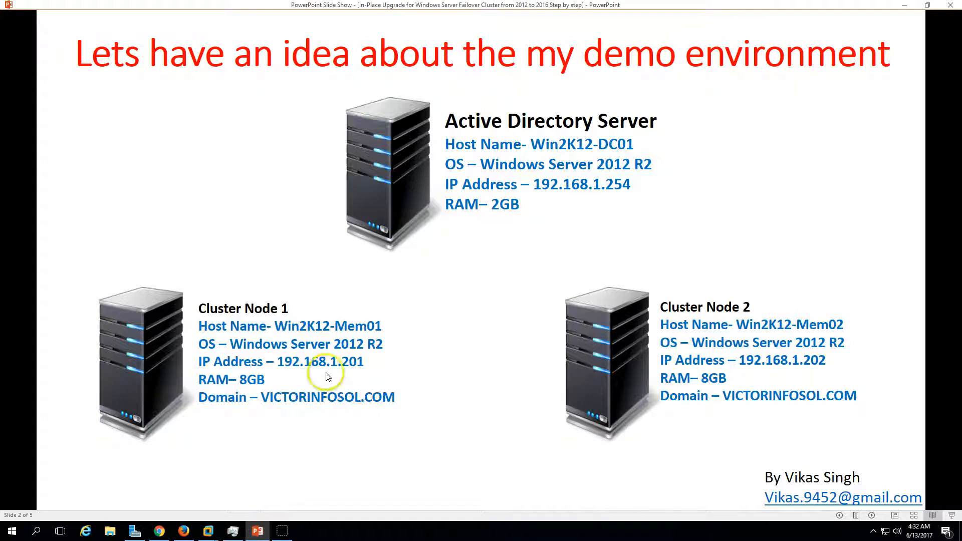
click(872, 515)
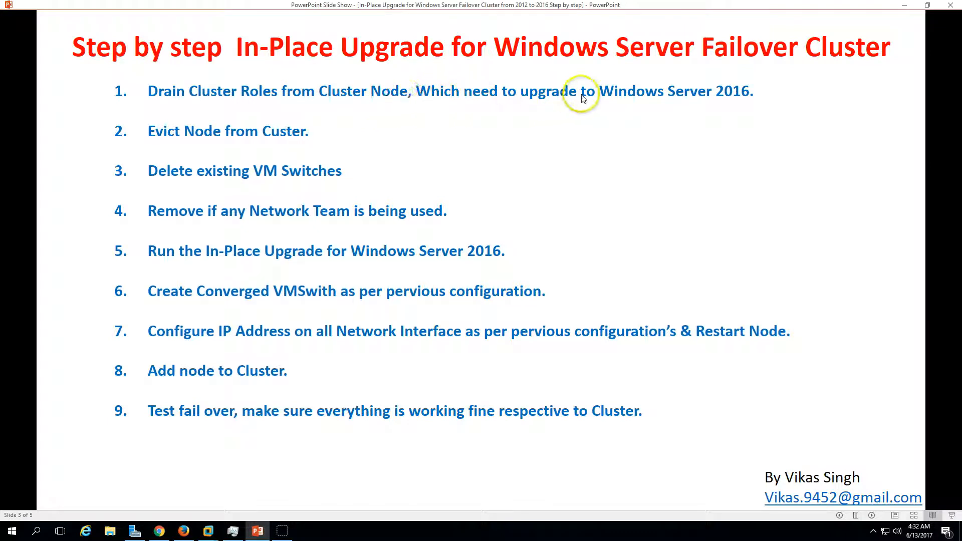
click(256, 527)
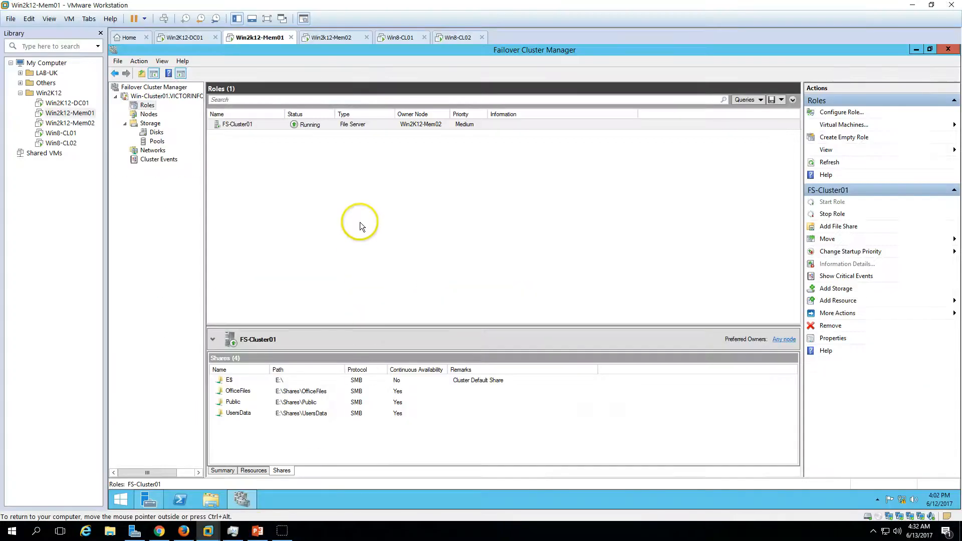
In Failover Cluster Manager on Win2K12-Mem01, check the owner node of FS-Cluster01 and pause node Win2K12-Mem02 with Drain Roles.
click(148, 114)
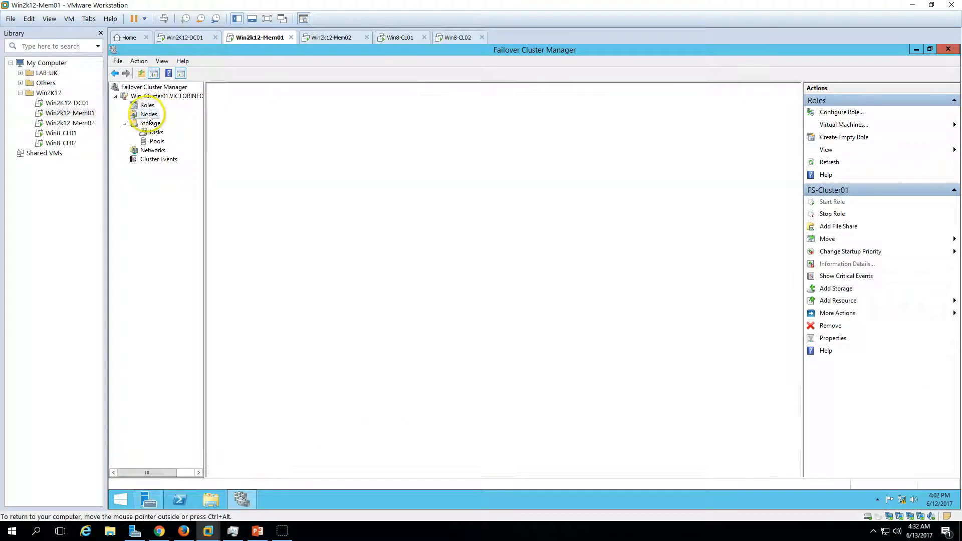
click(148, 106)
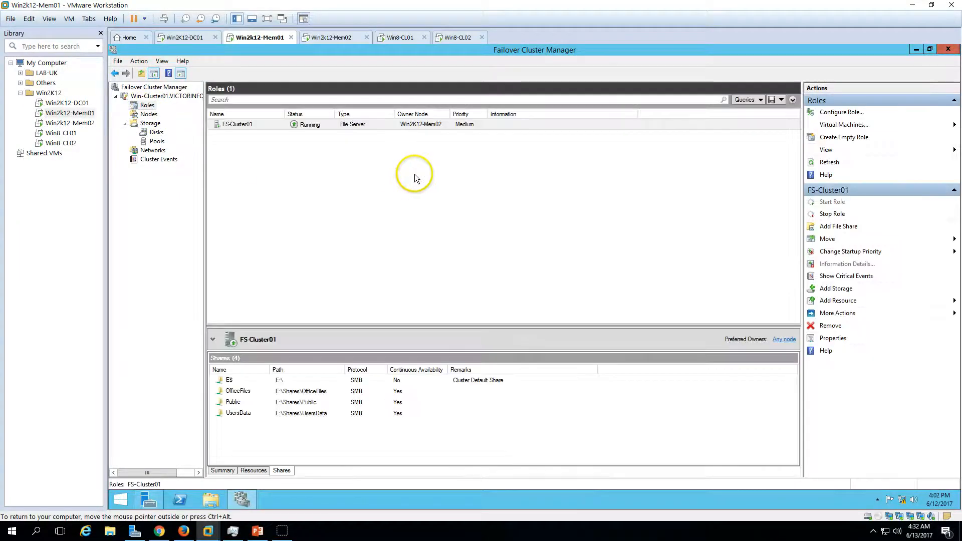
click(243, 126)
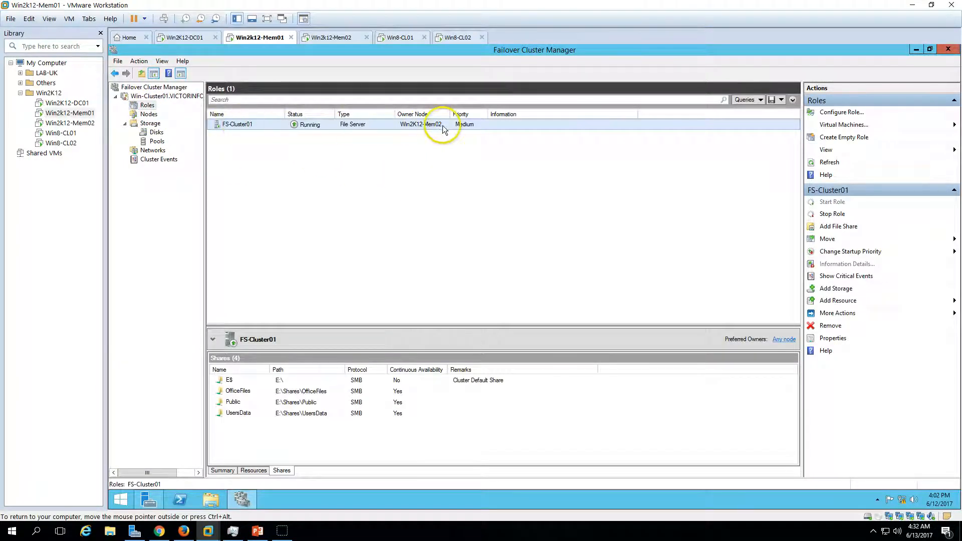
click(148, 114)
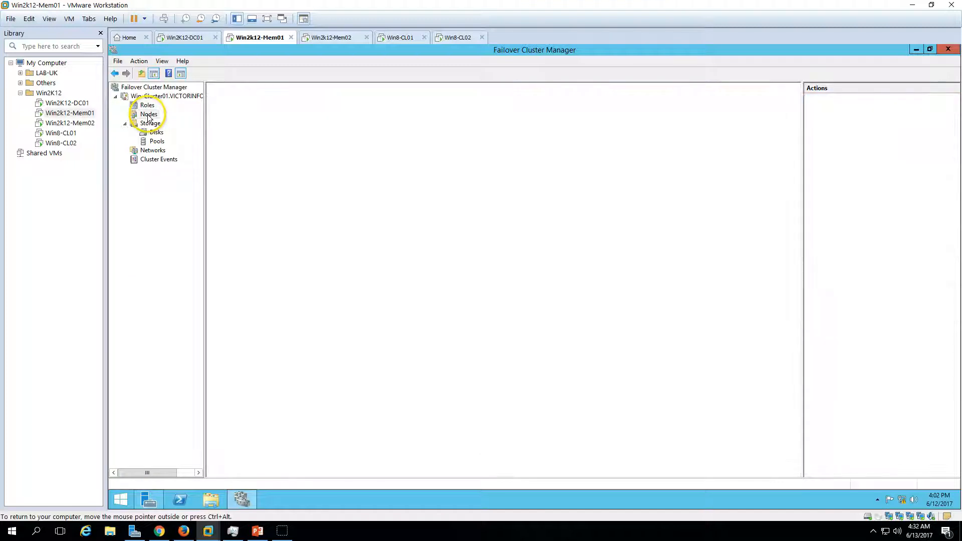
right_click(265, 136)
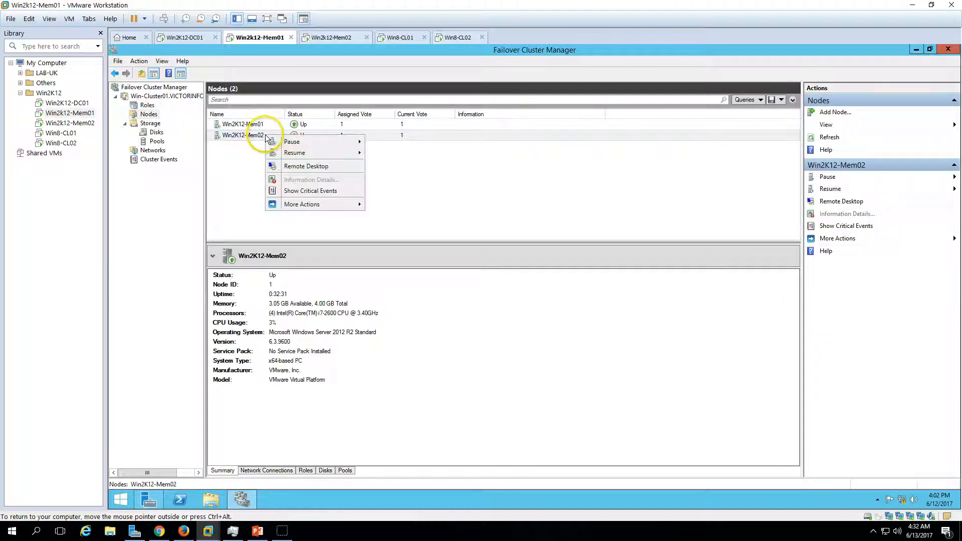
right_click(250, 134)
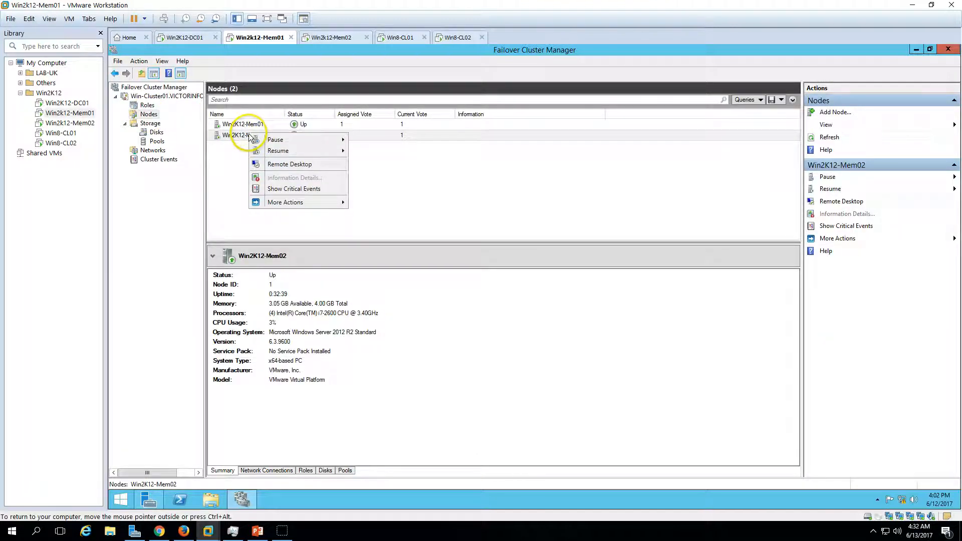
mouse_move(278, 140)
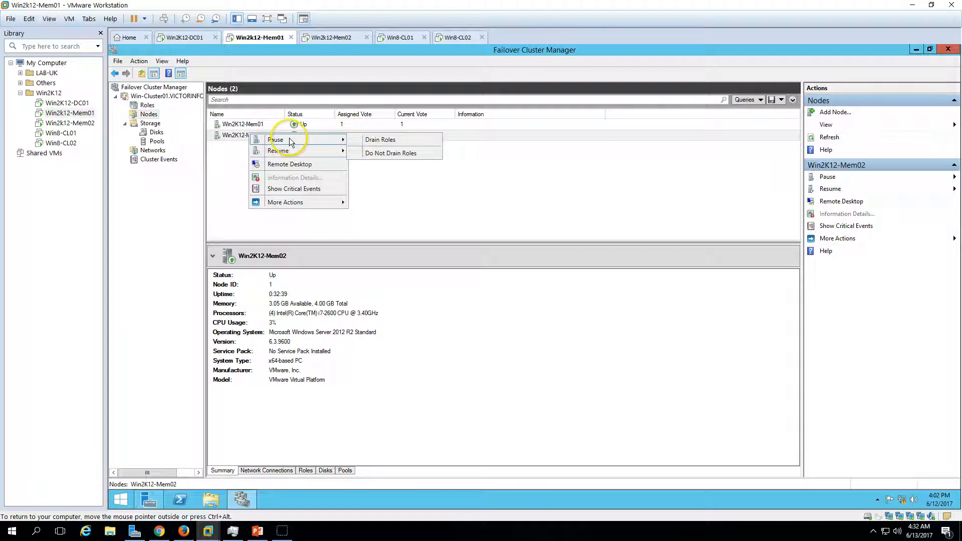
click(403, 140)
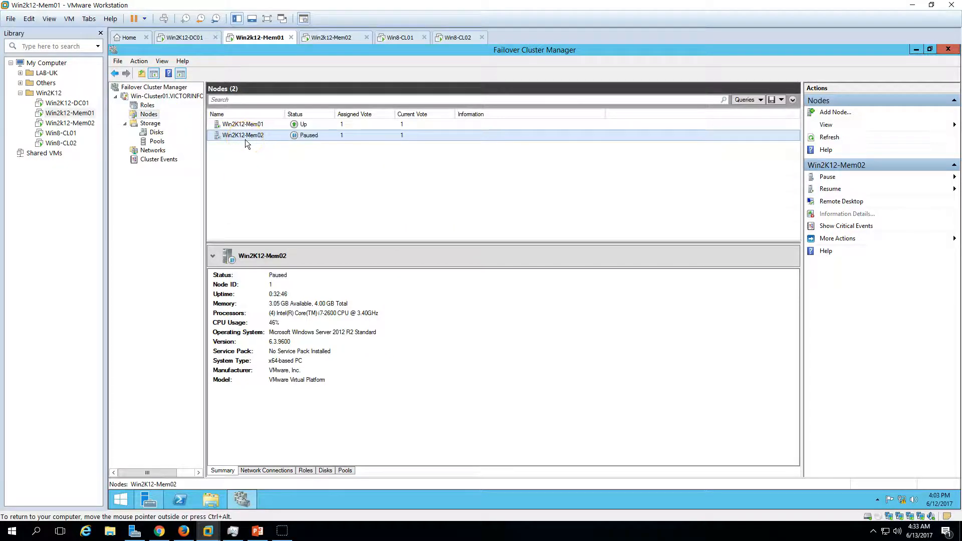
Check the owner node of the drained FS-Cluster01 role and the status of node Win2K12-Mem02.
click(145, 106)
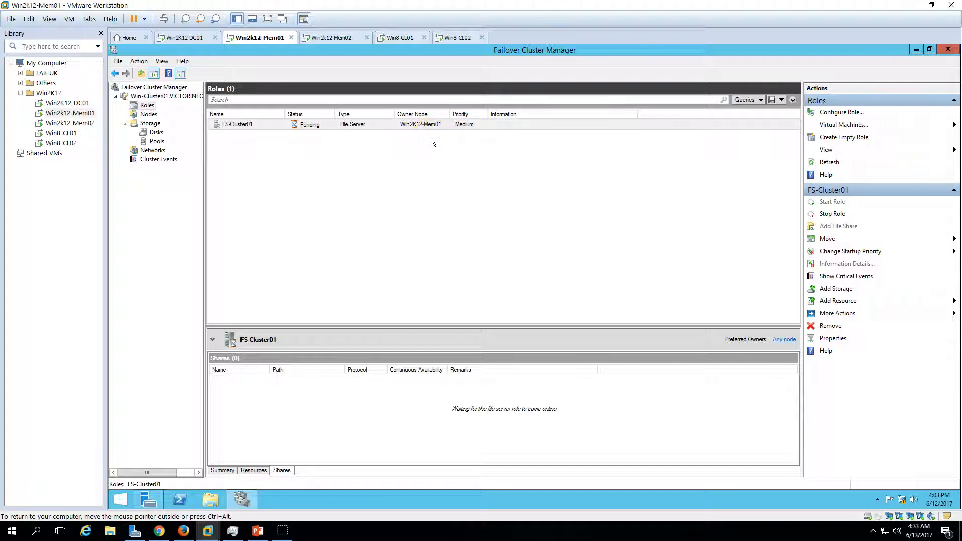
click(432, 145)
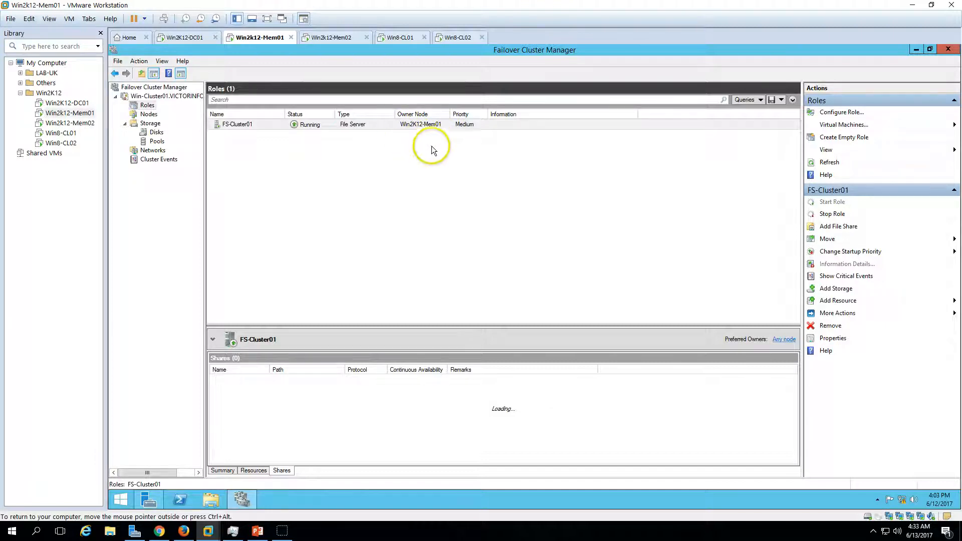
click(149, 114)
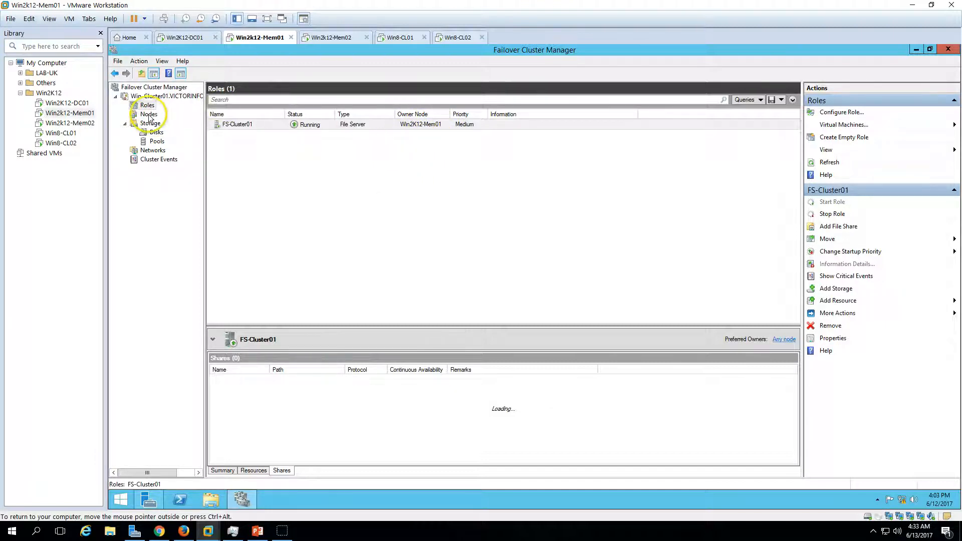
click(269, 140)
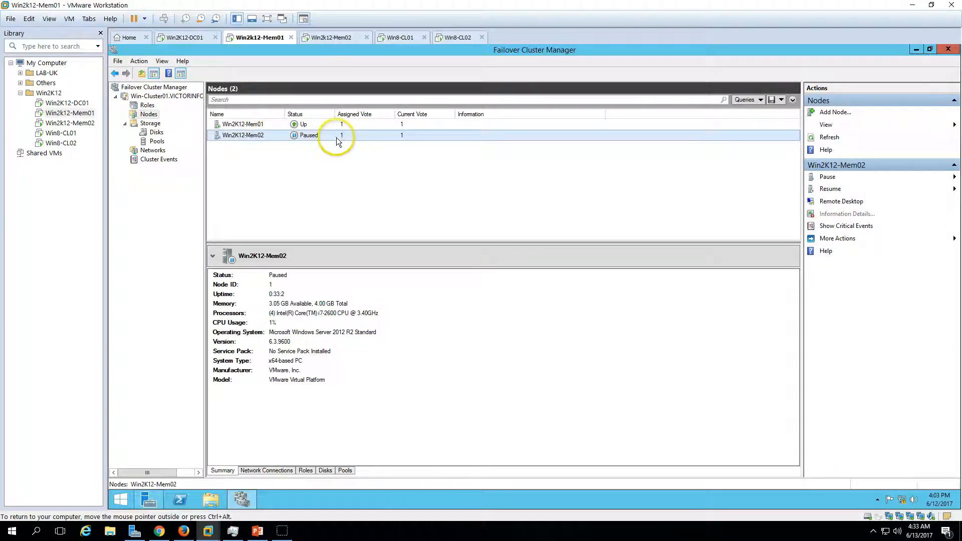
Consult the upgrade steps slide, evict node Win2K12-Mem02 from the cluster and check the remaining nodes.
click(257, 531)
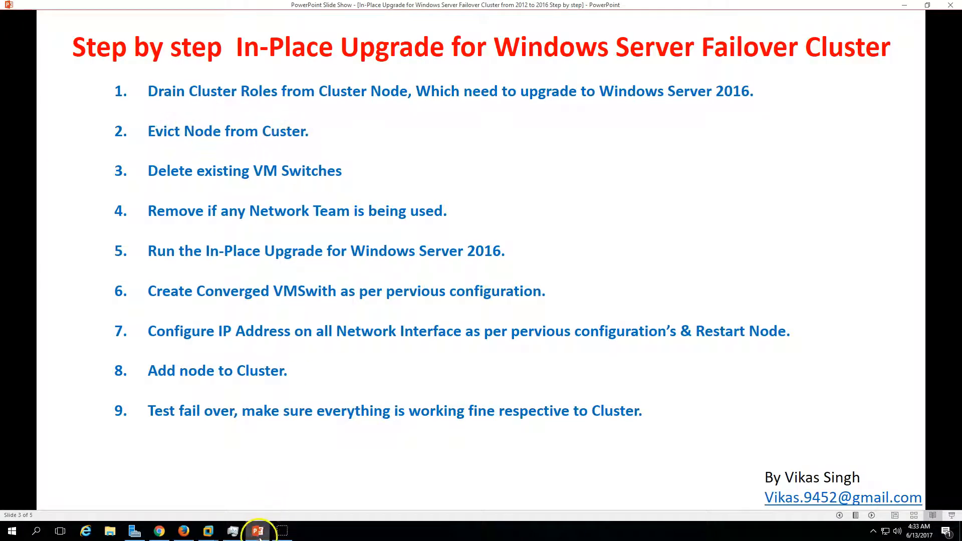
click(257, 530)
right_click(324, 133)
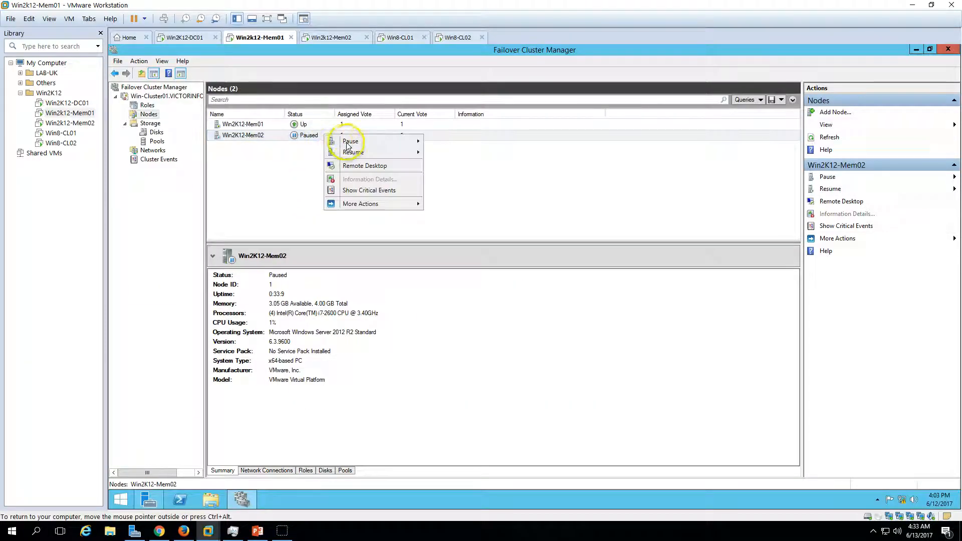
mouse_move(377, 203)
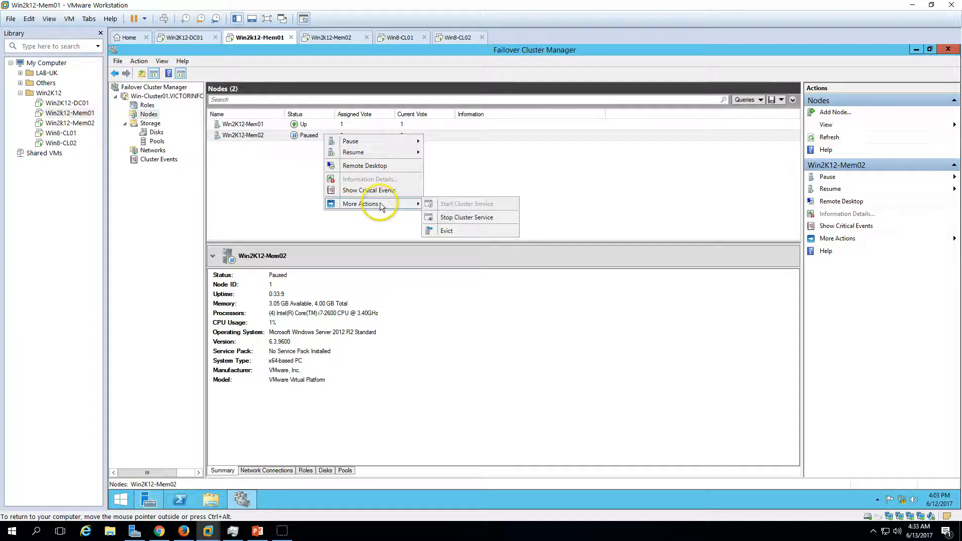
click(465, 230)
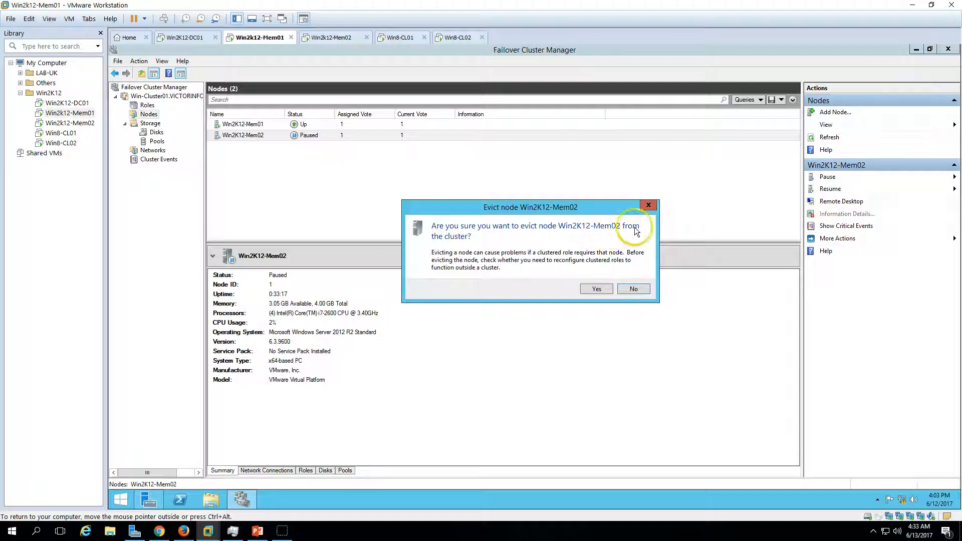
click(595, 289)
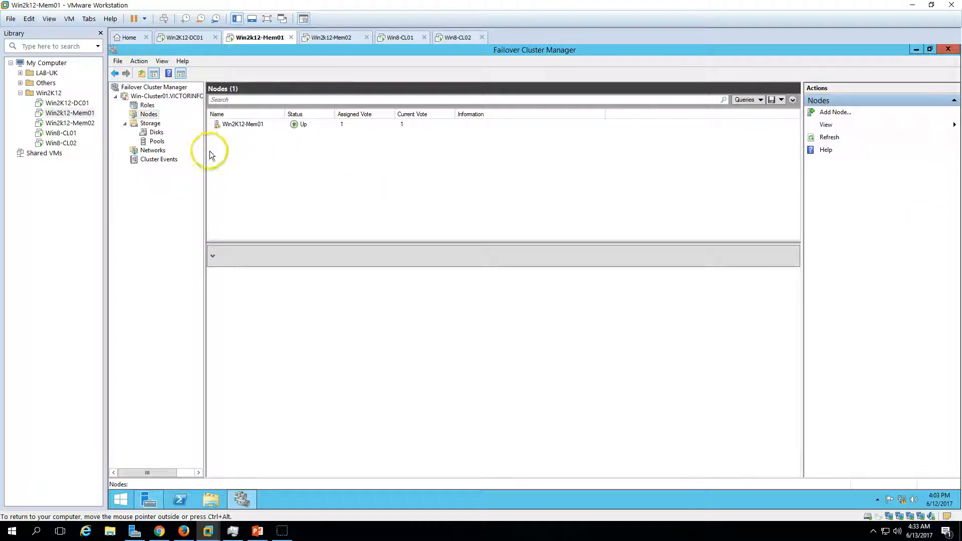
click(148, 106)
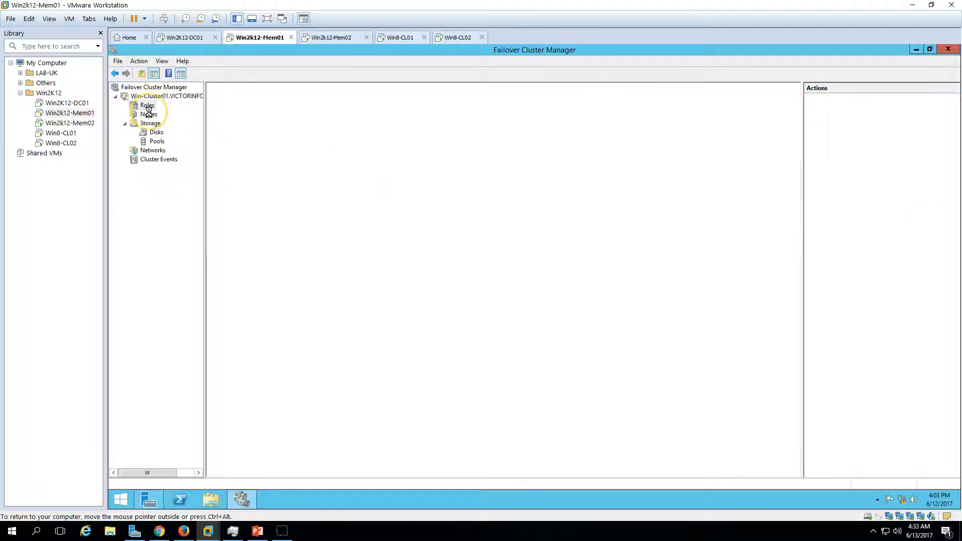
click(149, 113)
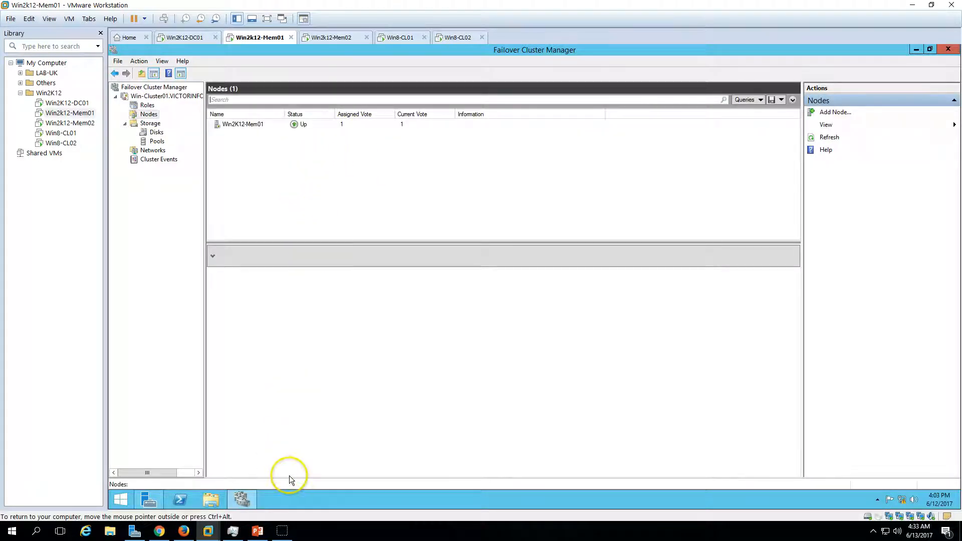
On Win2K12-Mem02, close Failover Cluster Manager and view the Local Server properties in Server Manager.
click(258, 531)
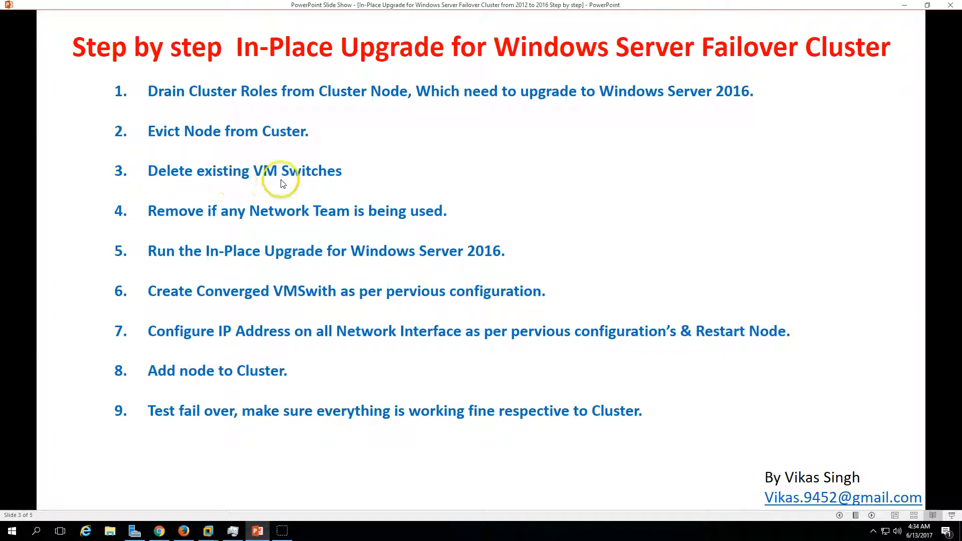
click(258, 533)
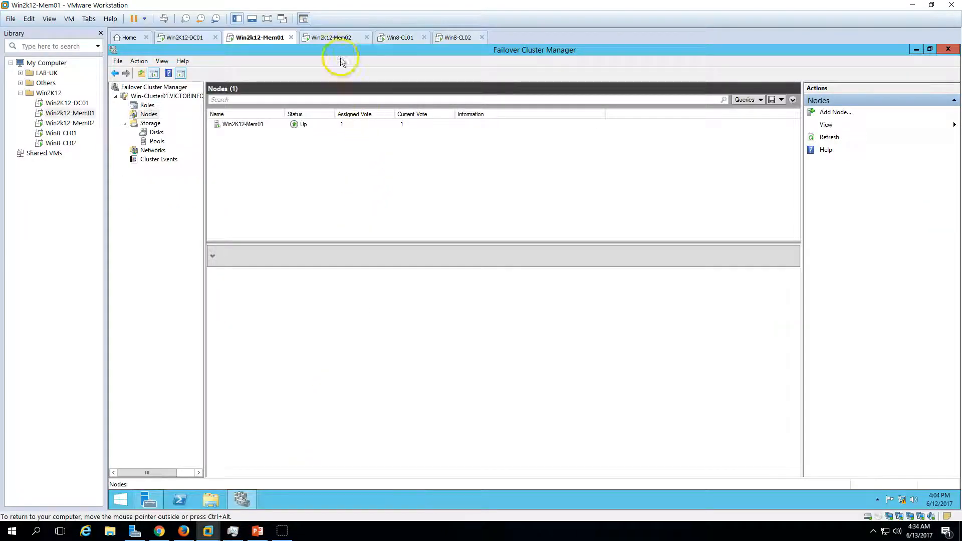
click(335, 37)
click(242, 499)
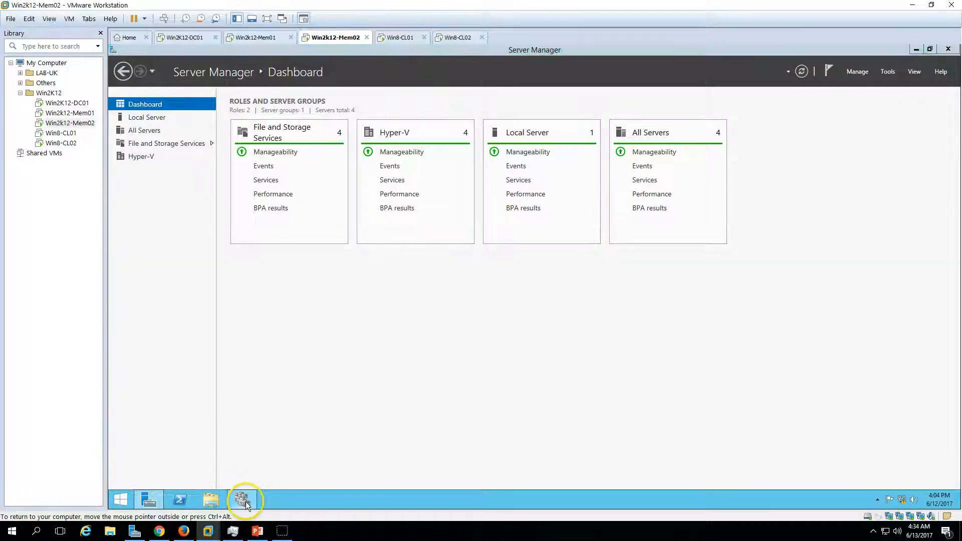
click(948, 49)
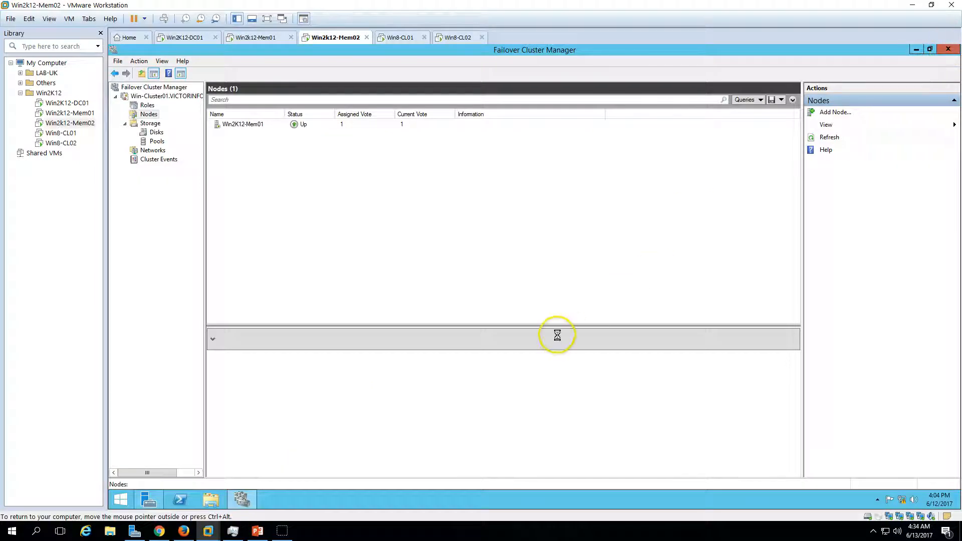
click(153, 117)
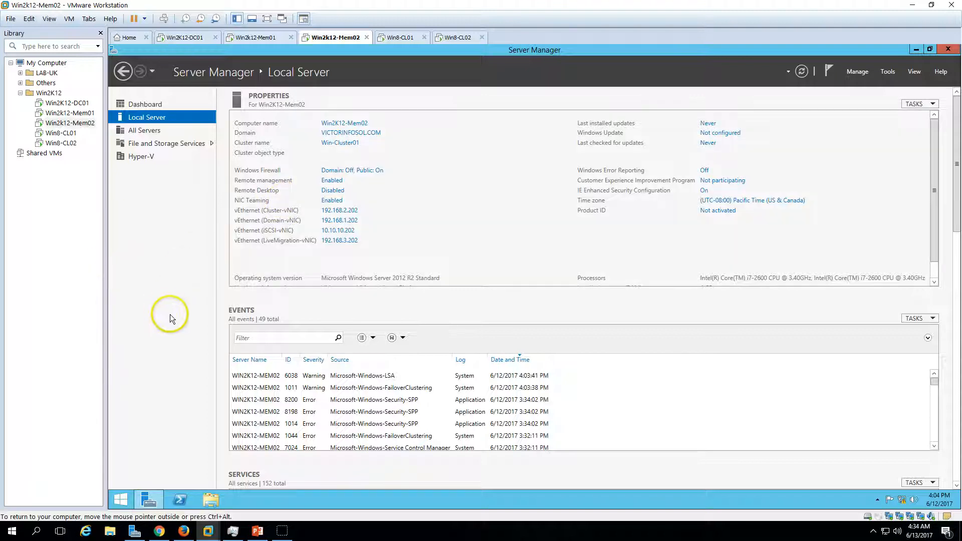
Minimize Server Manager and review the ConvergedNetSwitch PowerShell script from the desktop in Notepad, closing it when done.
click(154, 503)
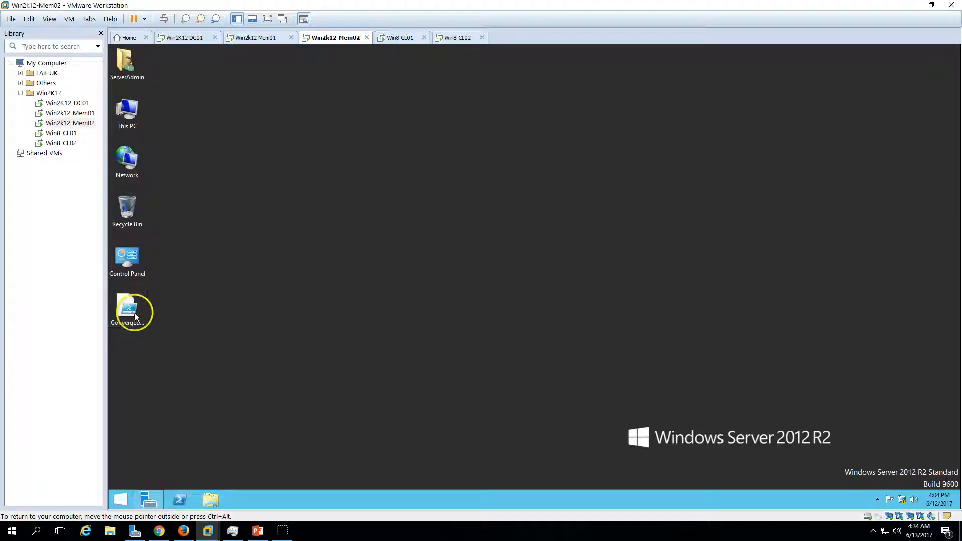
click(136, 316)
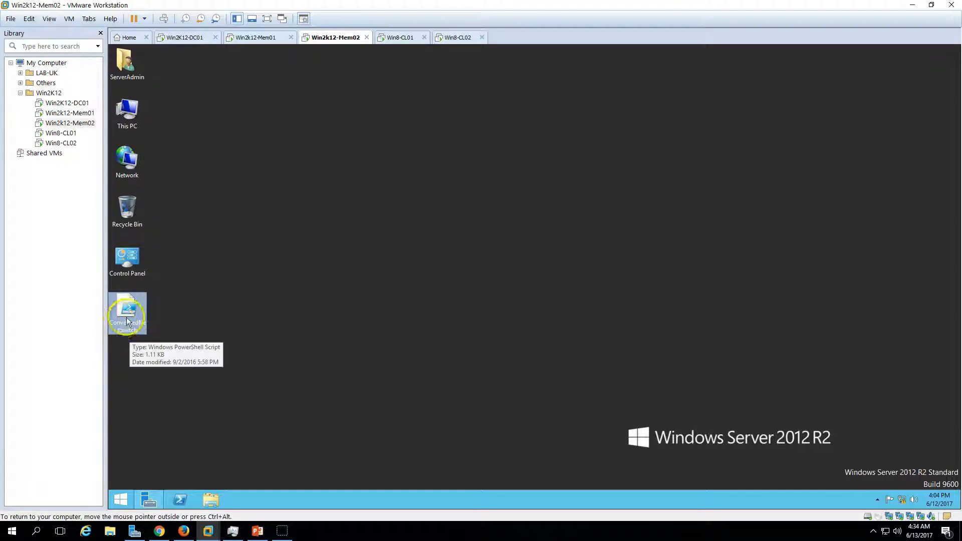
right_click(134, 306)
click(156, 310)
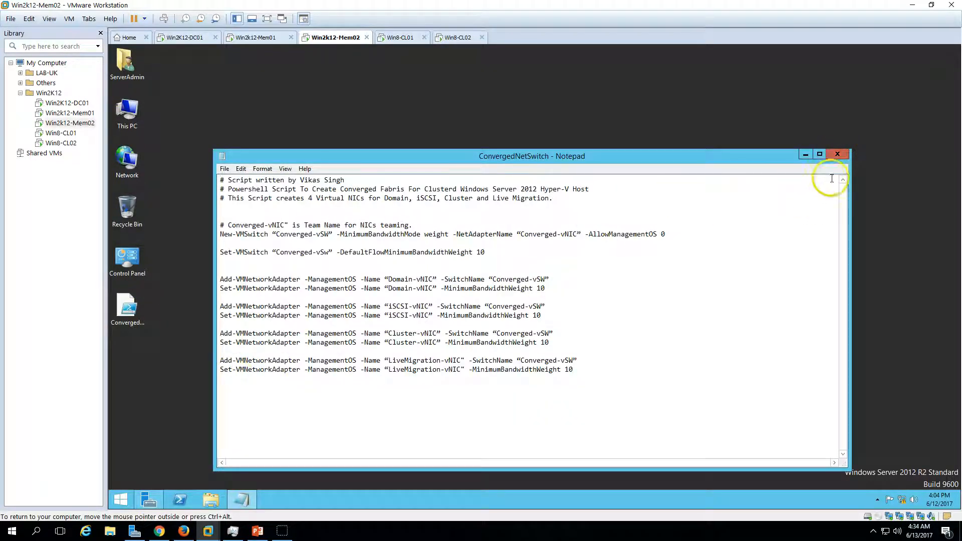
click(837, 154)
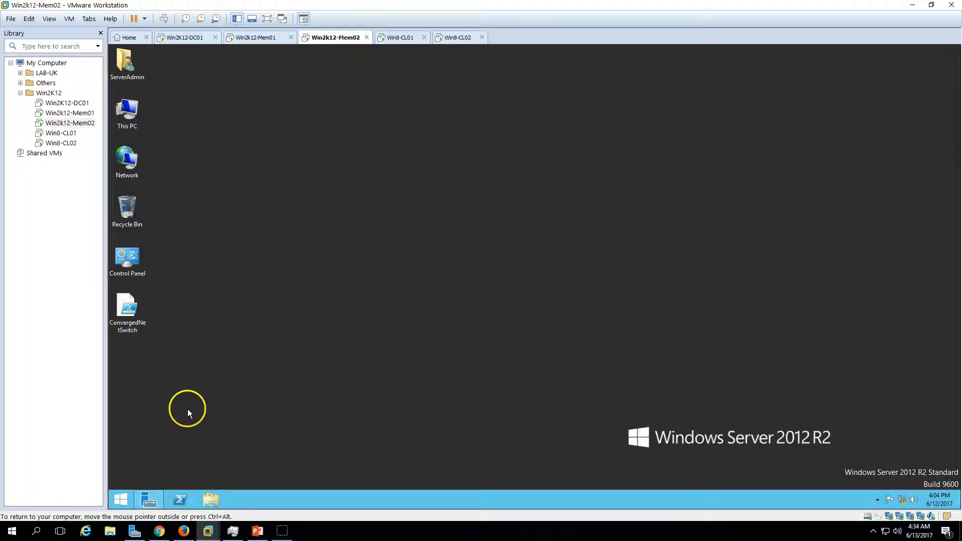
Start Windows PowerShell as administrator on Win2K12-Mem02 and approve the User Account Control request.
right_click(125, 502)
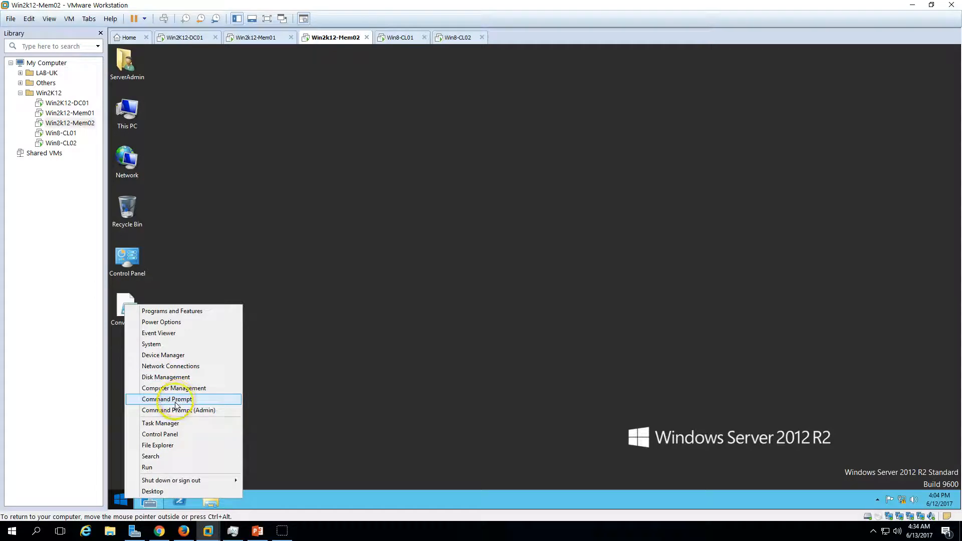
click(302, 425)
click(124, 502)
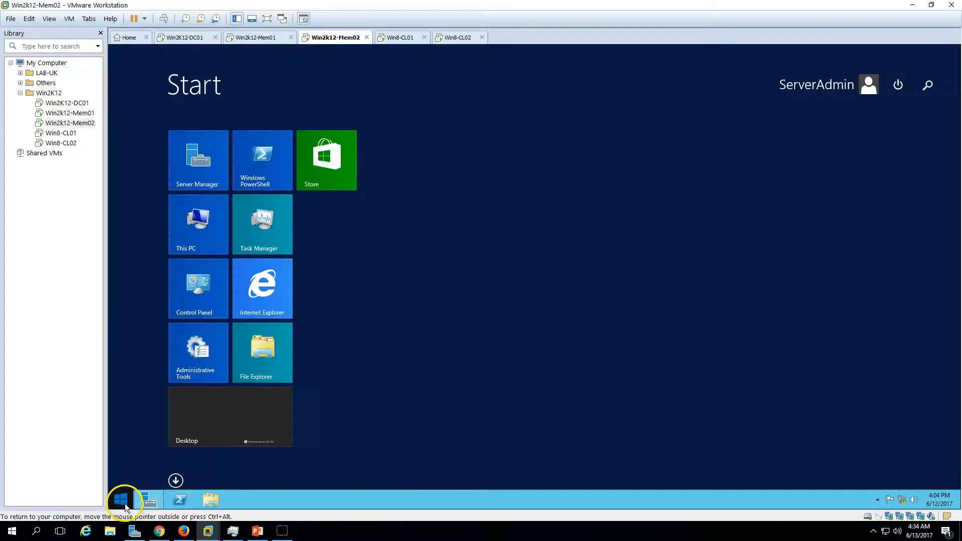
right_click(279, 180)
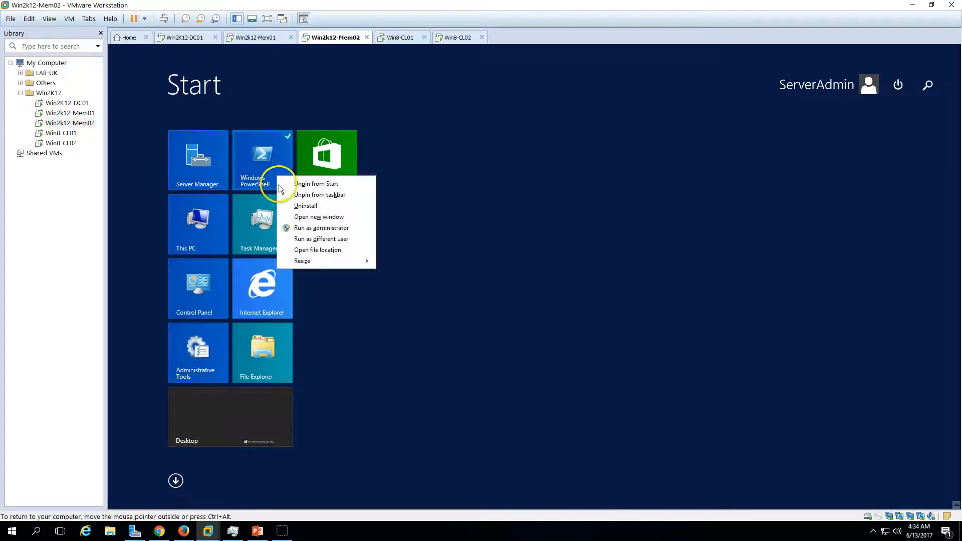
click(311, 239)
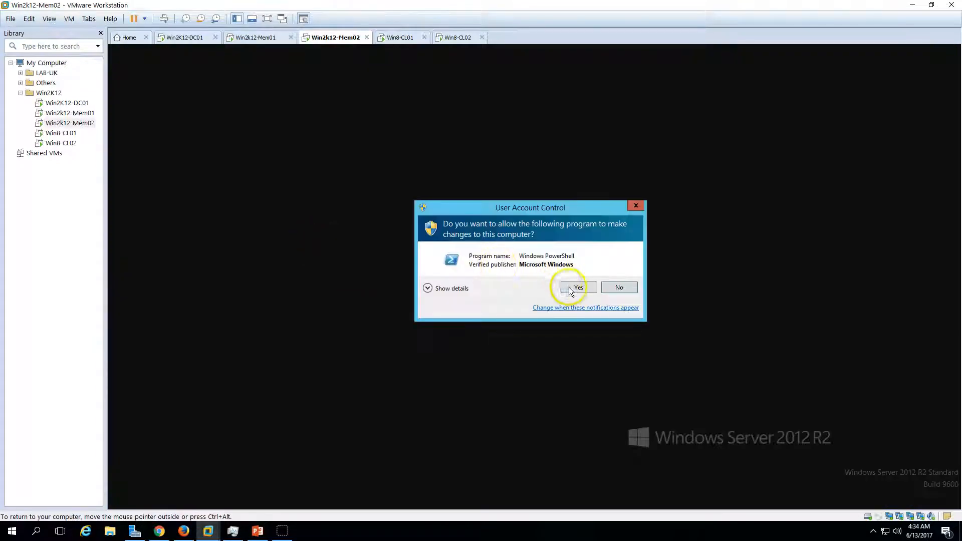
click(569, 285)
drag(318, 54, 409, 94)
Consult the upgrade steps slide and the following slide with the VM switch and team removal commands, then return to PowerShell.
click(258, 530)
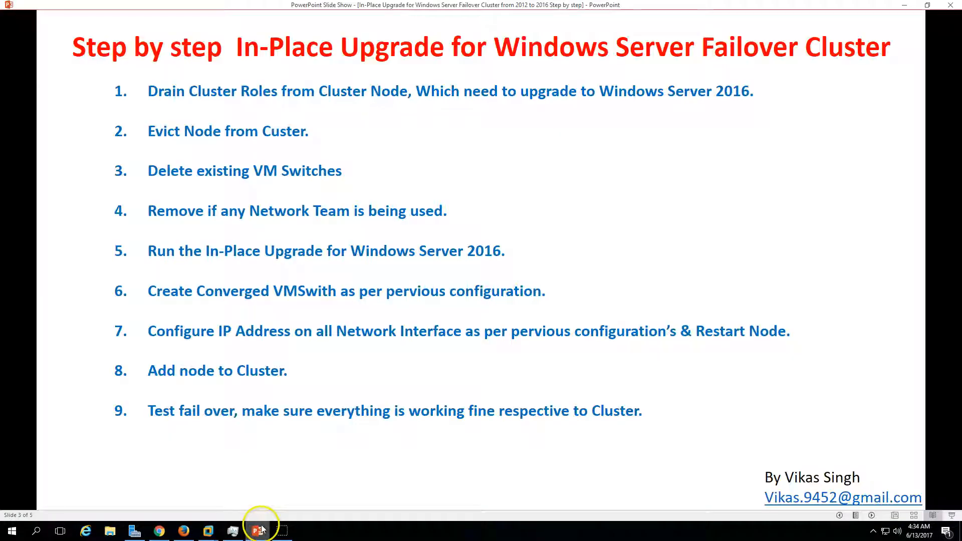
click(872, 515)
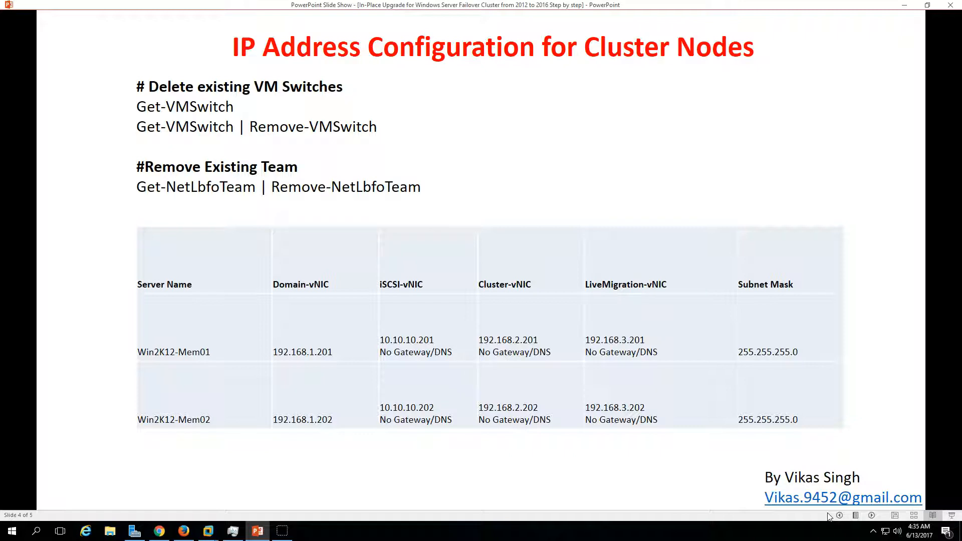
click(840, 516)
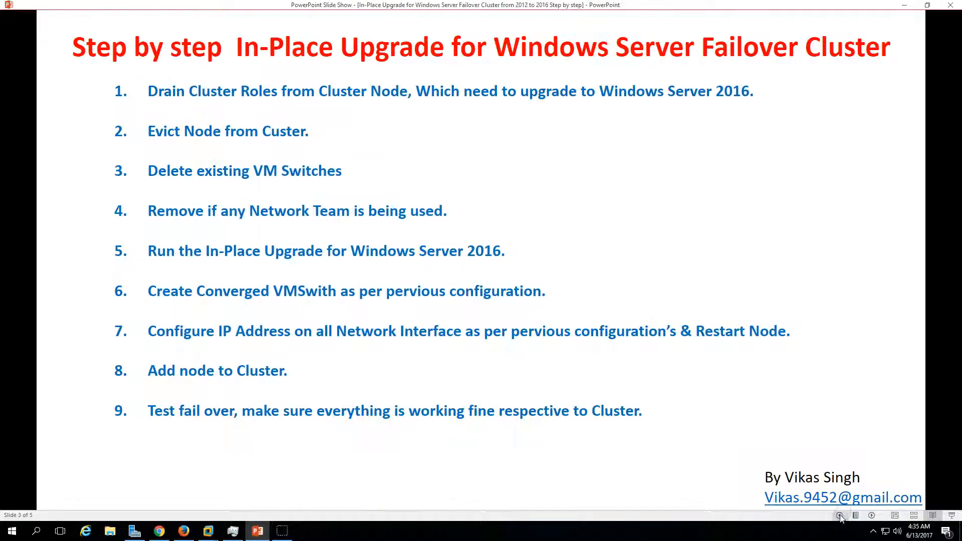
click(208, 531)
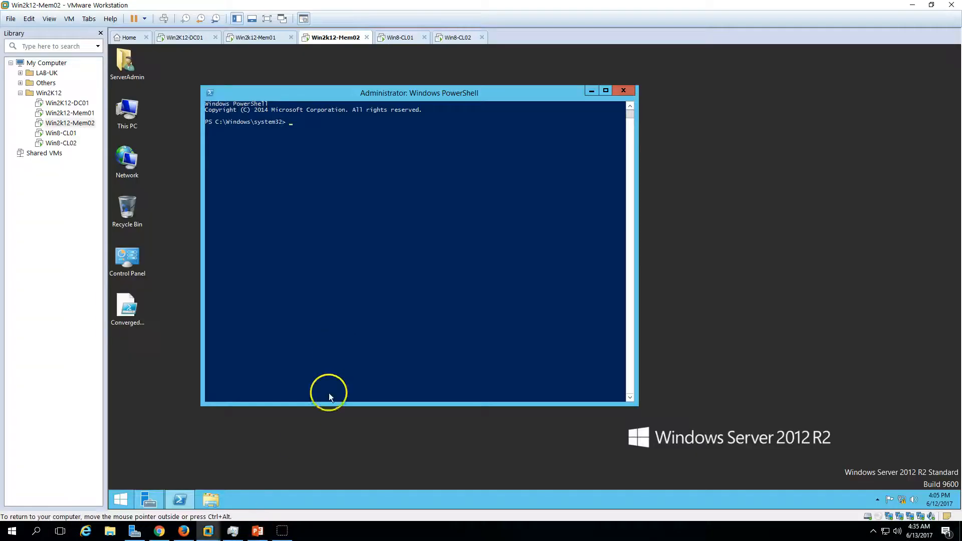
mouse_move(283, 534)
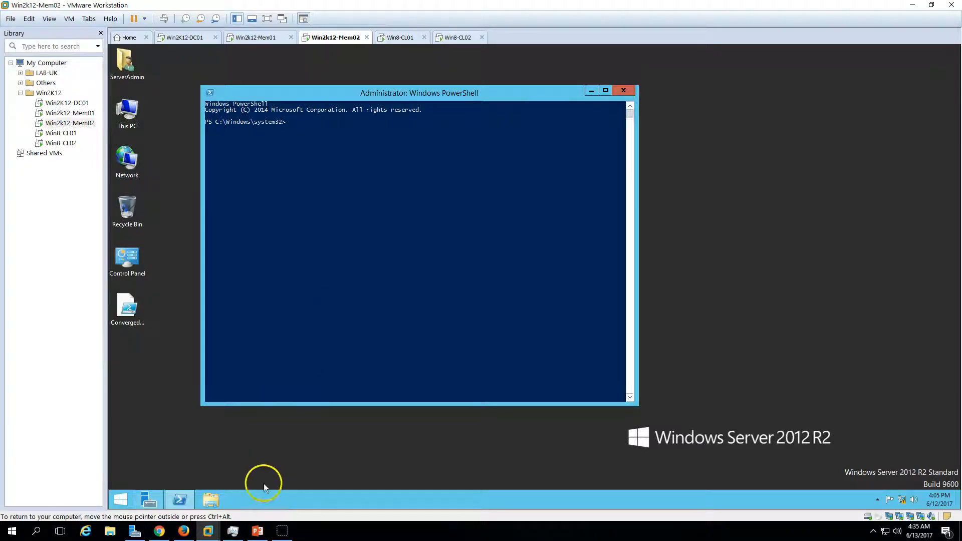
click(258, 530)
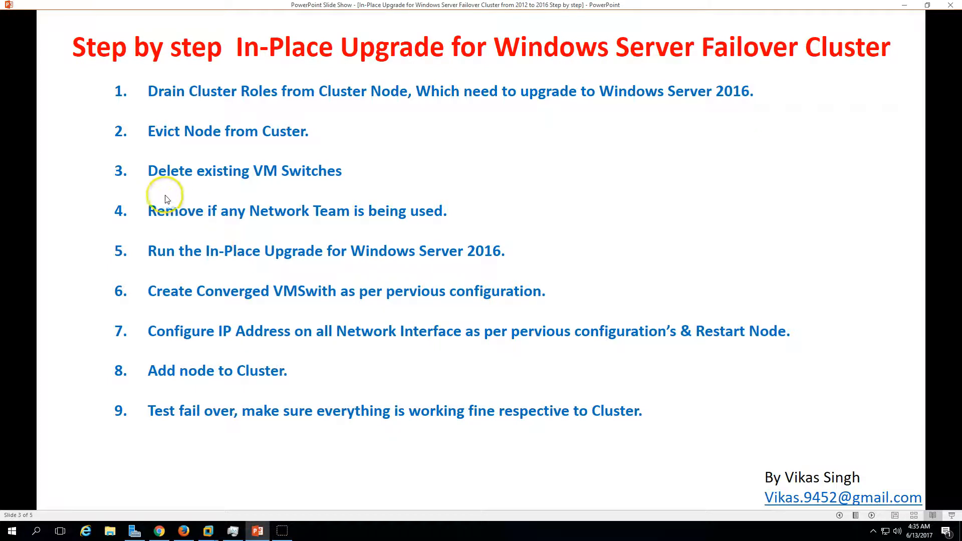
click(873, 516)
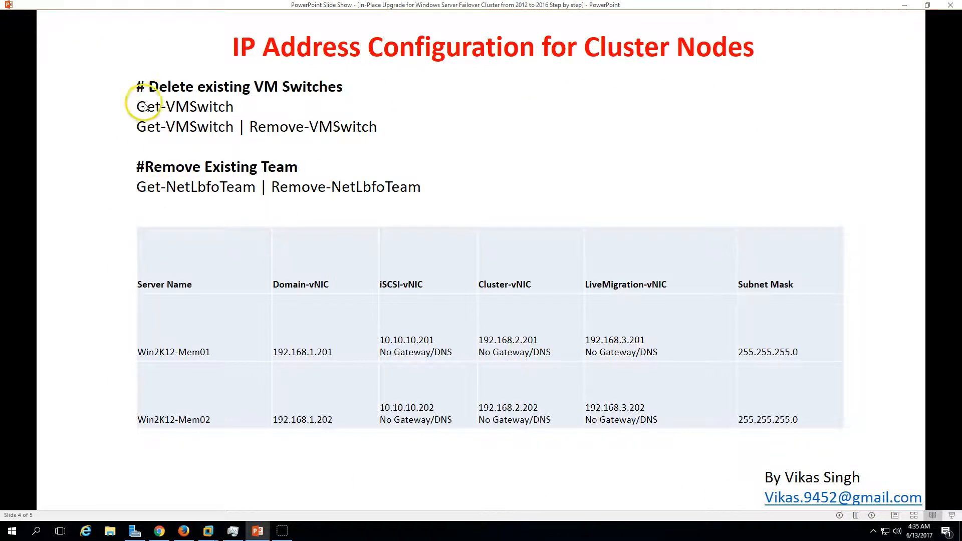
click(257, 530)
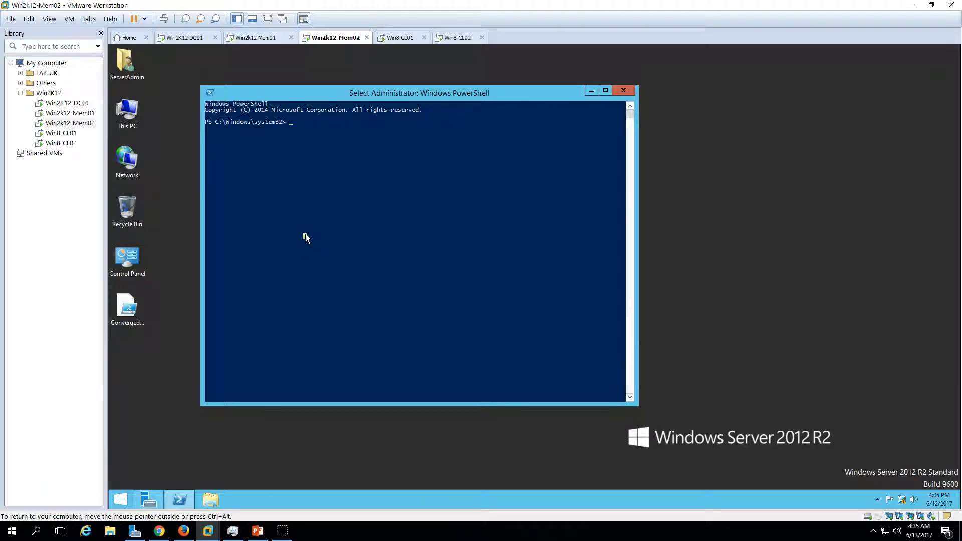
List the existing virtual switches on Win2K12-Mem02 by running Get-VMSwitch in PowerShell.
text(get)
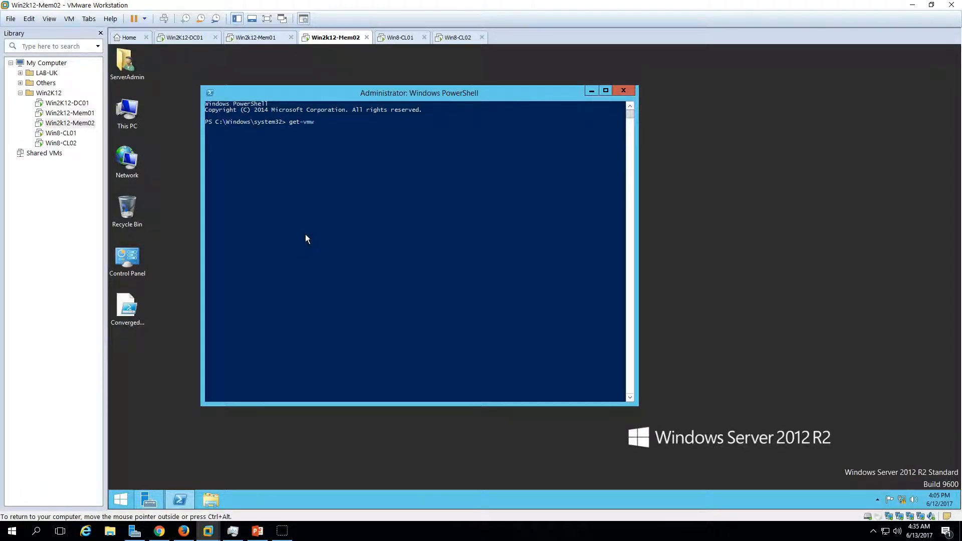
text(-vmw)
key(BackSpace)
text(swt)
key(Tab)
key(Return)
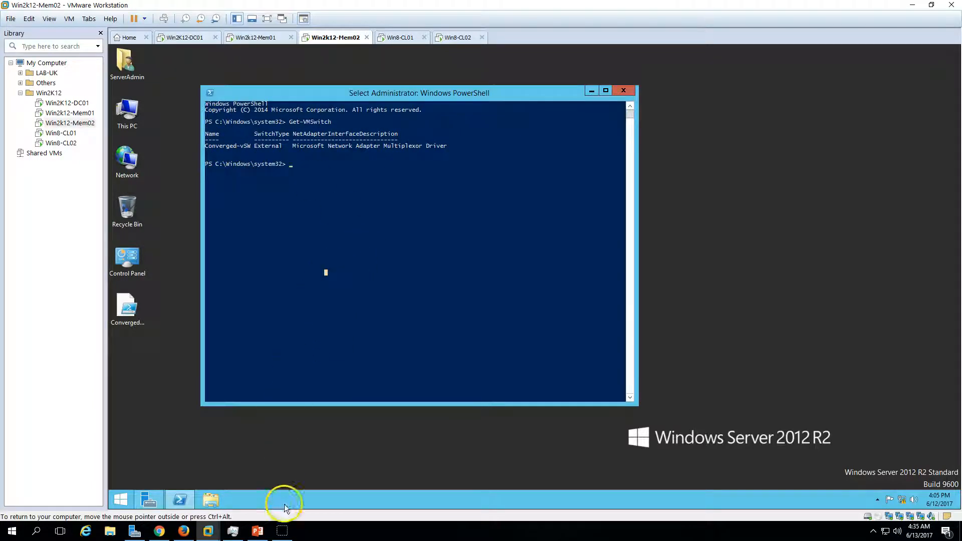
Delete the existing Converged-vSW virtual switch by running Get-VMSwitch | remove-vmswitch and accepting the removal, checking the command against the slide.
click(257, 530)
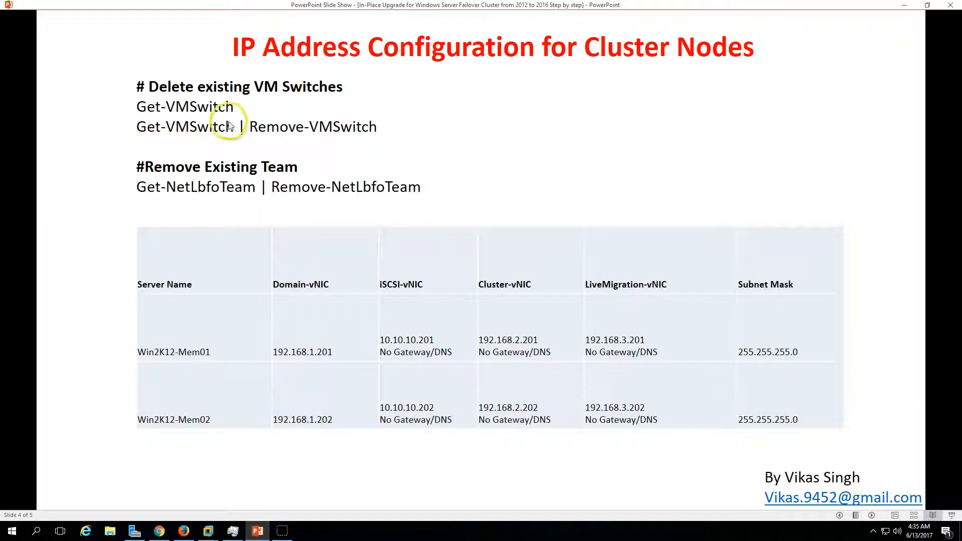
click(258, 531)
click(316, 207)
key(Up)
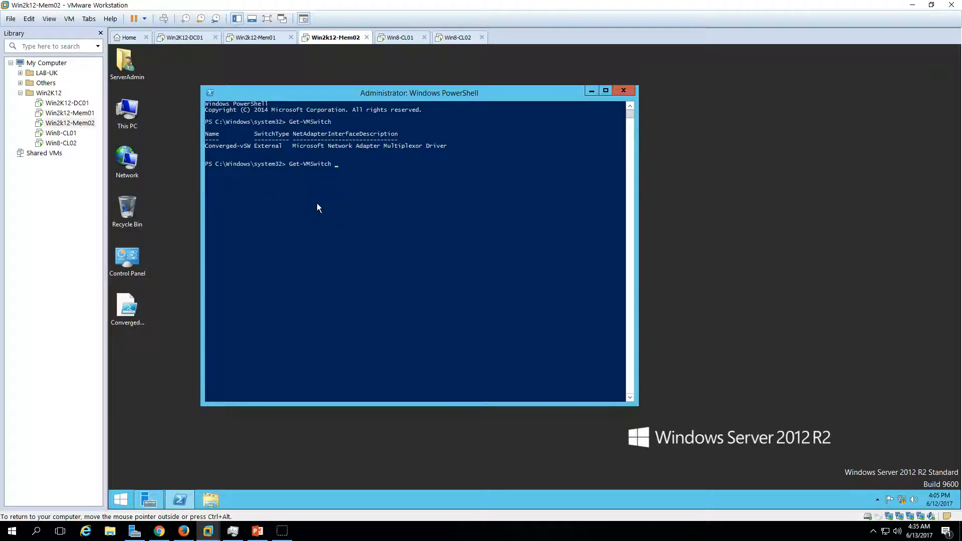
text(| remove-)
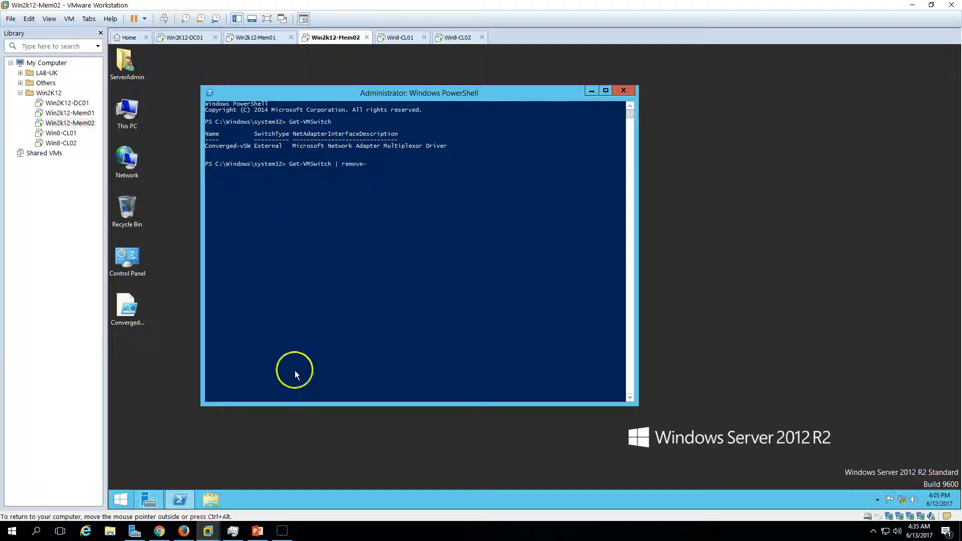
click(258, 531)
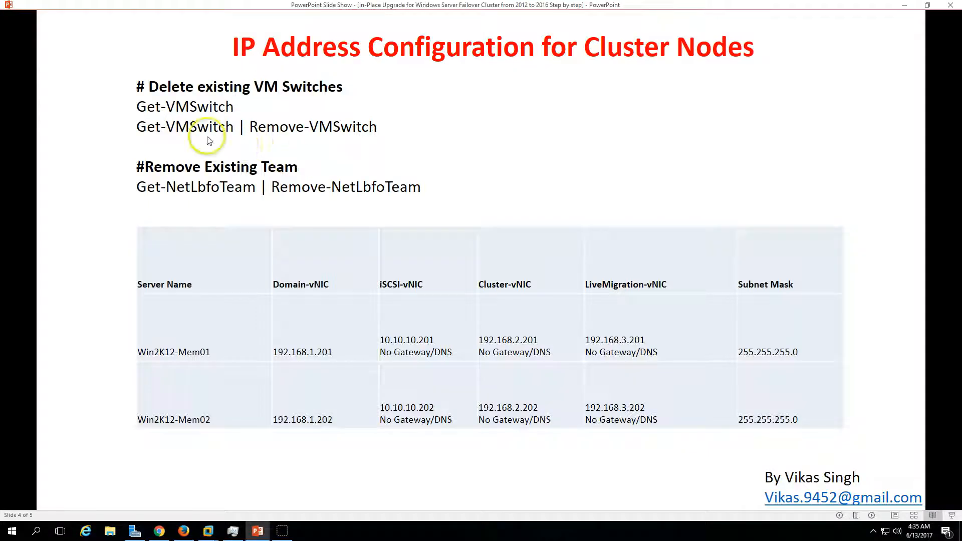
click(257, 531)
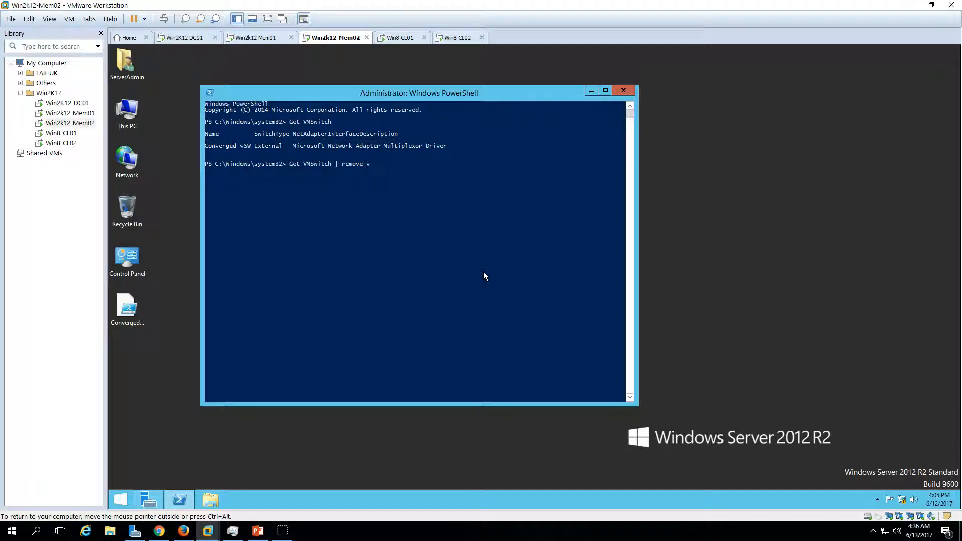
text(switch)
key(Return)
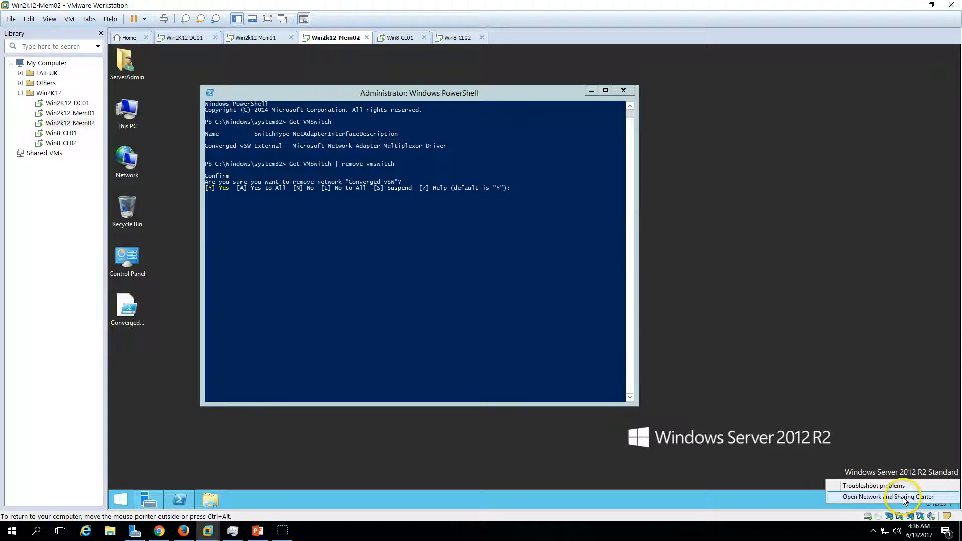
Open the Network Connections list from Network and Sharing Center, close the latter and move the list beside PowerShell.
click(584, 216)
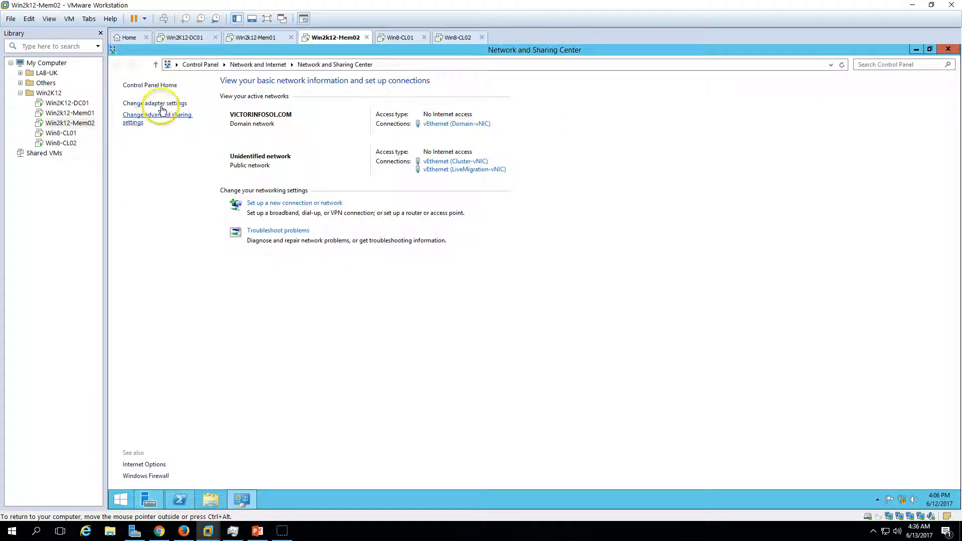
click(162, 103)
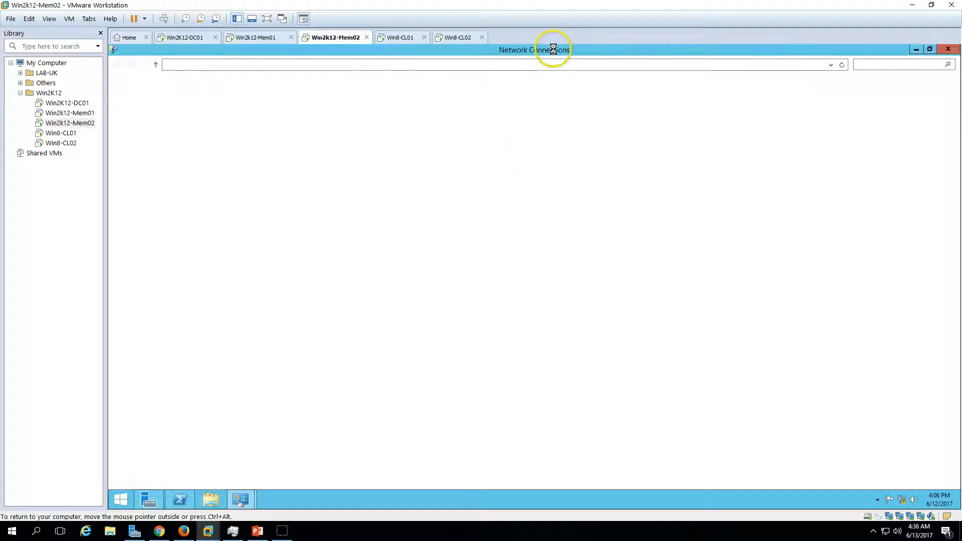
drag(551, 49, 630, 139)
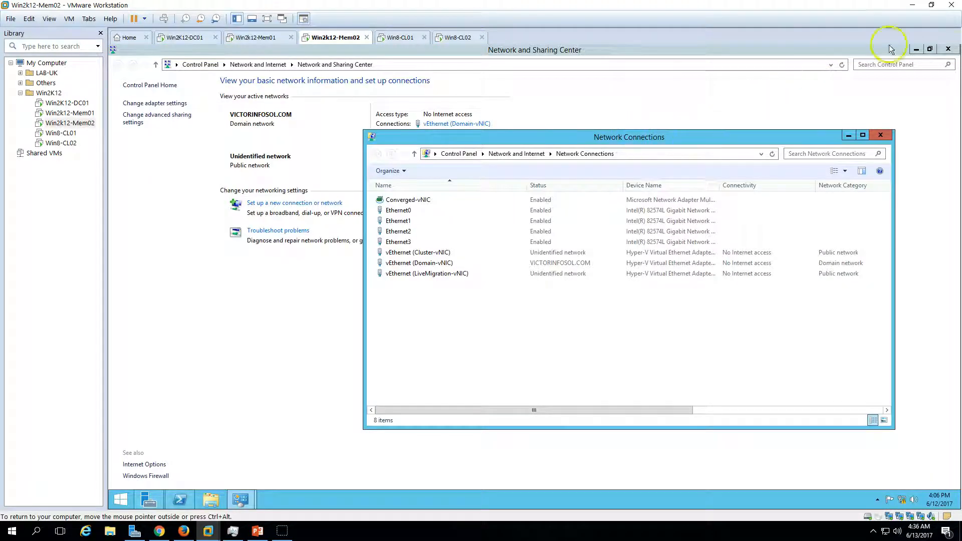
click(951, 50)
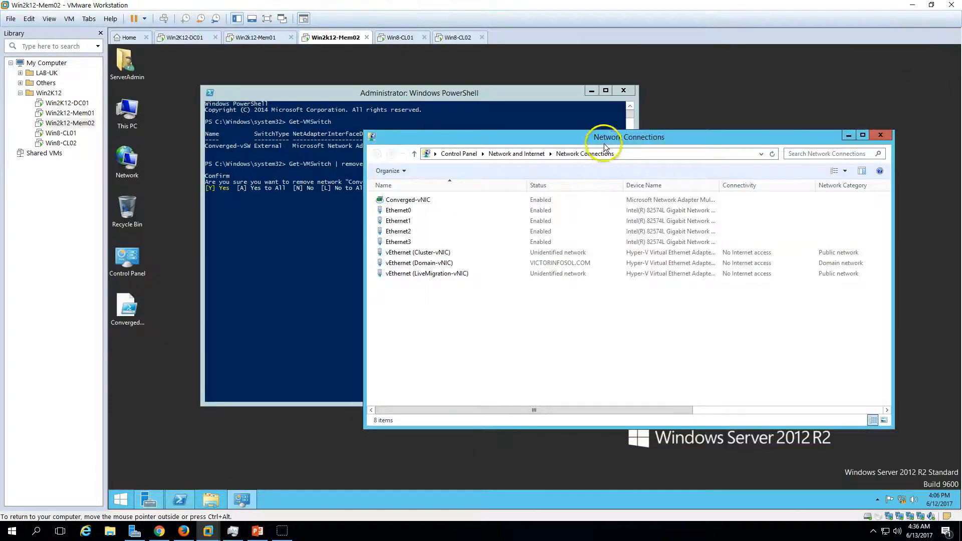
drag(618, 137, 665, 144)
Arrange the PowerShell and Network Connections windows to follow the switch removal and check the status of the network adapters.
click(412, 95)
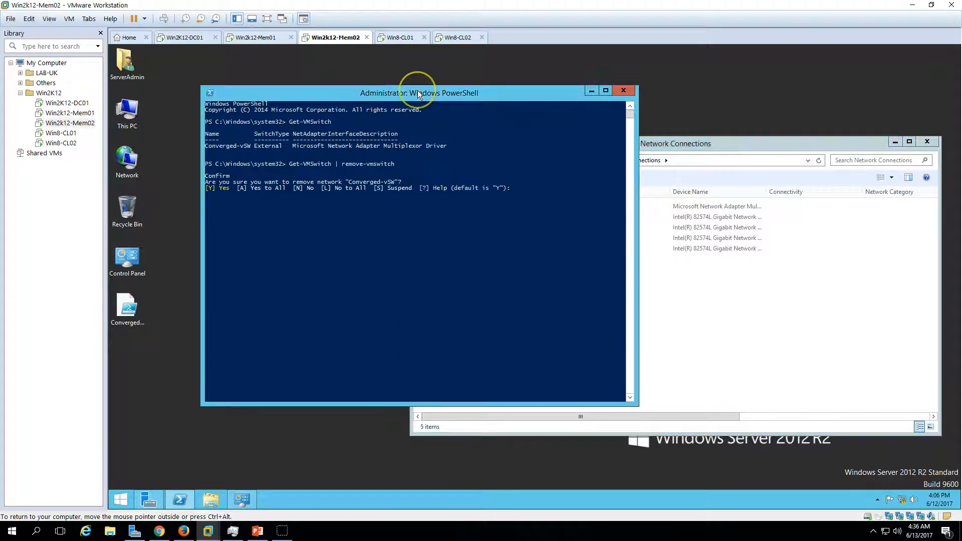
drag(428, 96, 403, 93)
click(722, 286)
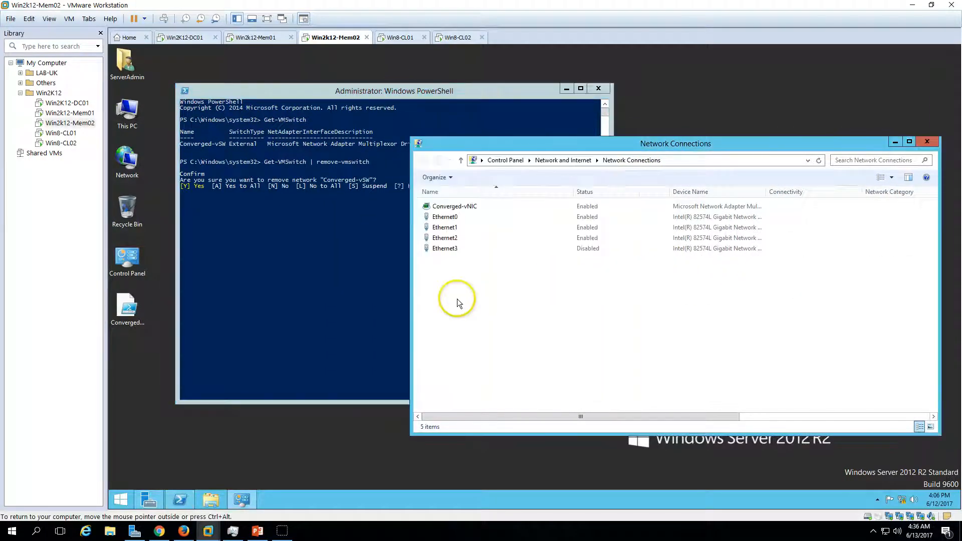
drag(456, 288, 466, 202)
click(496, 298)
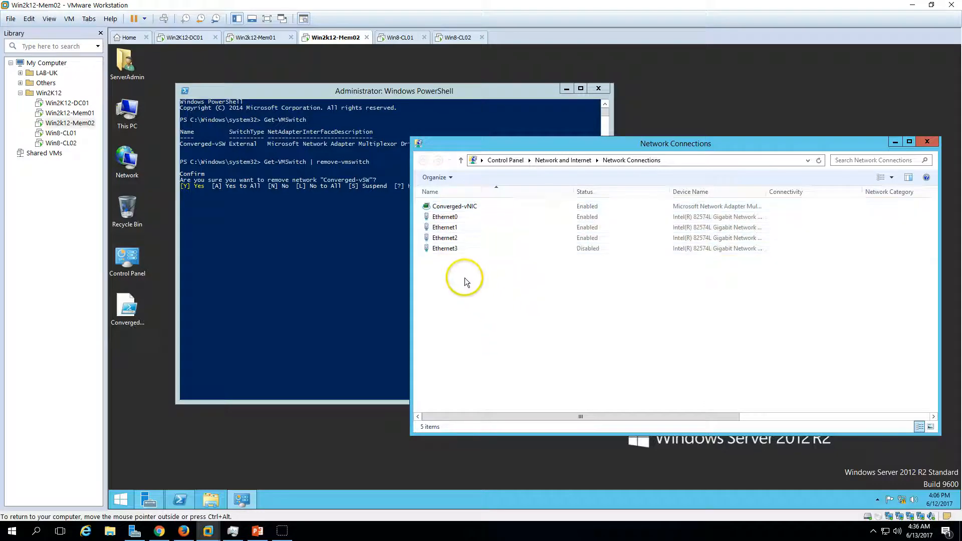
drag(558, 145, 621, 143)
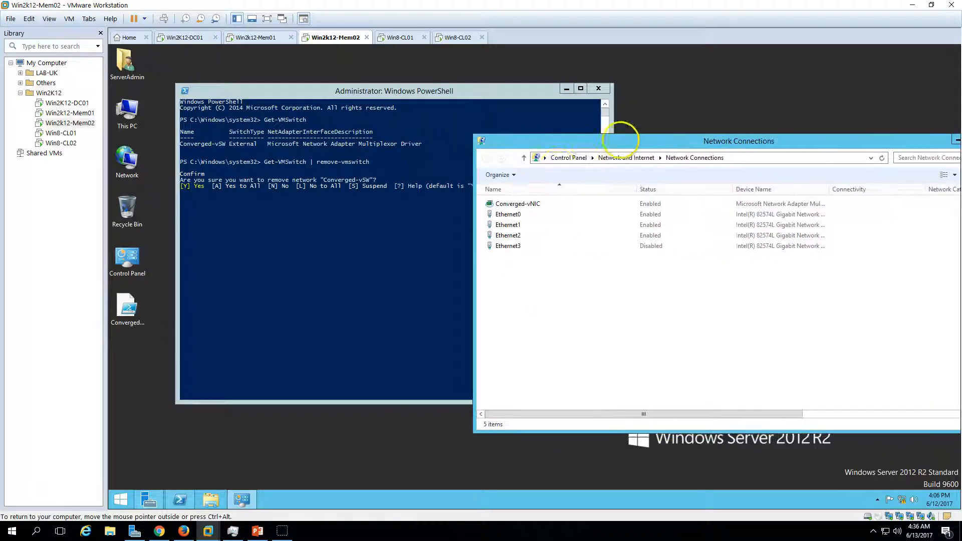
click(377, 277)
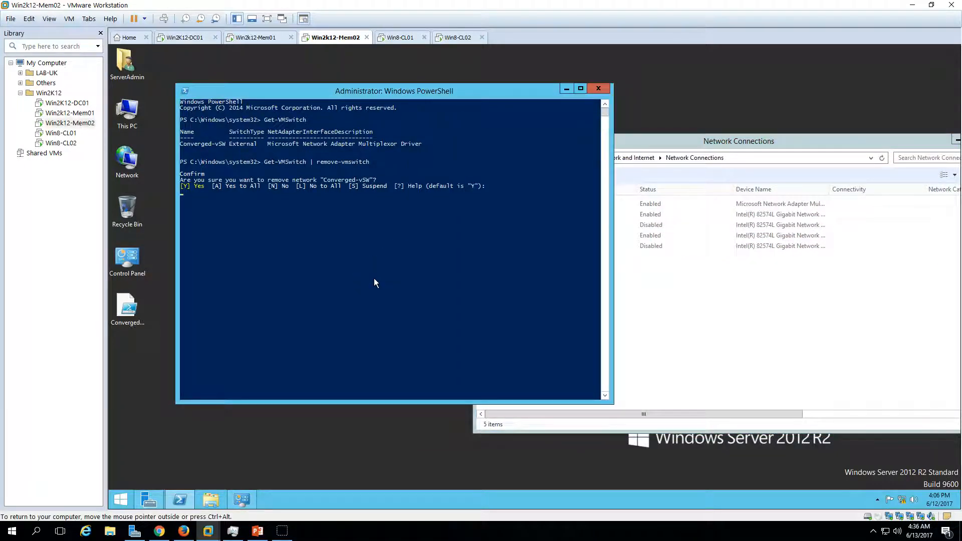
click(694, 333)
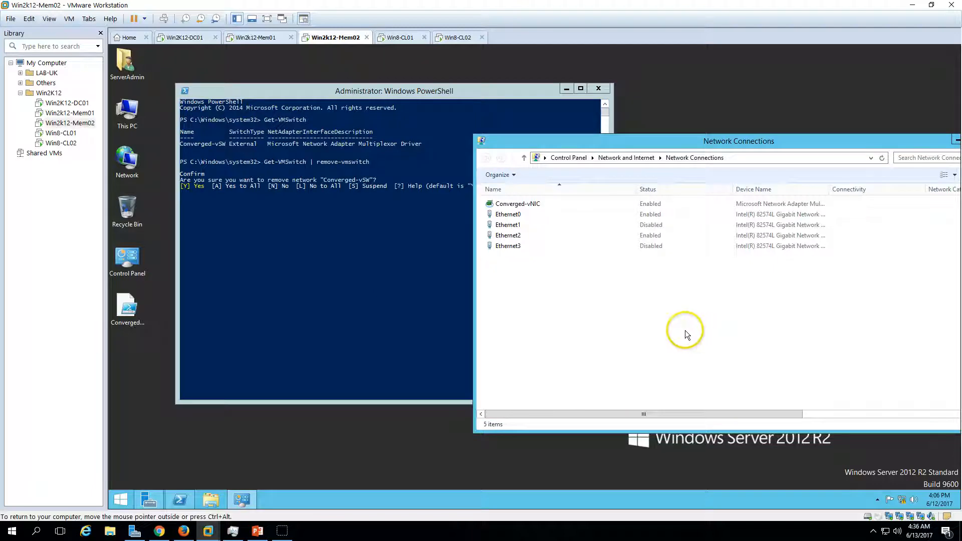
Consult the slides for the next upgrade step and the network team removal command, then return to PowerShell.
click(257, 536)
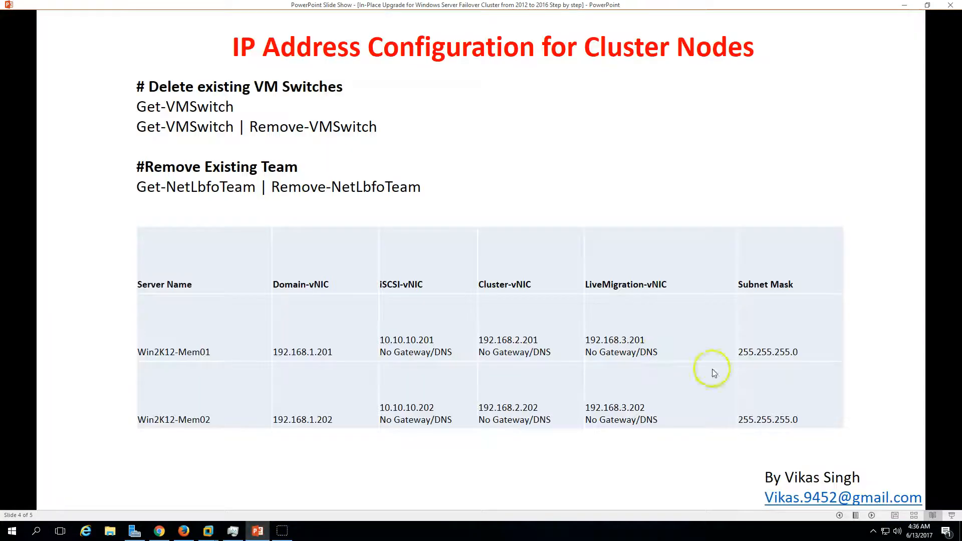
click(839, 515)
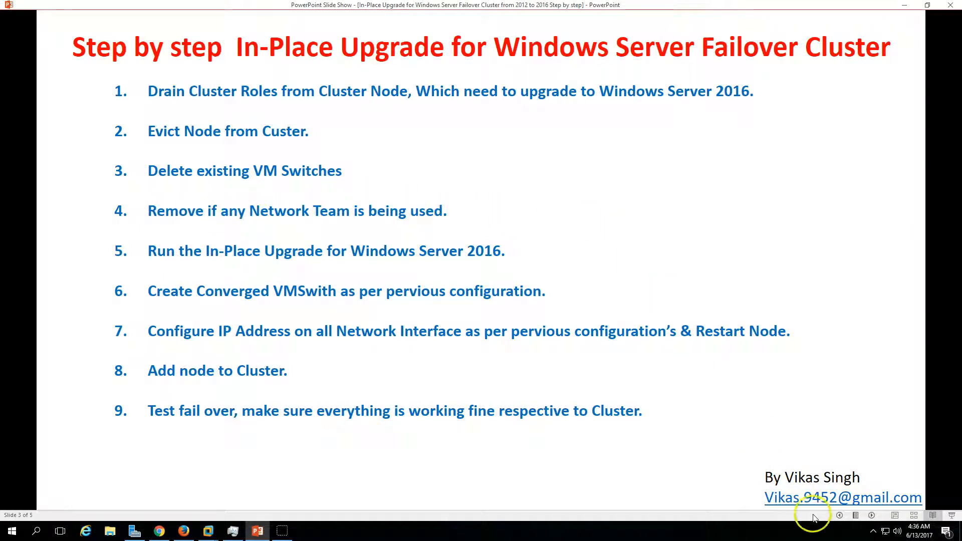
click(871, 515)
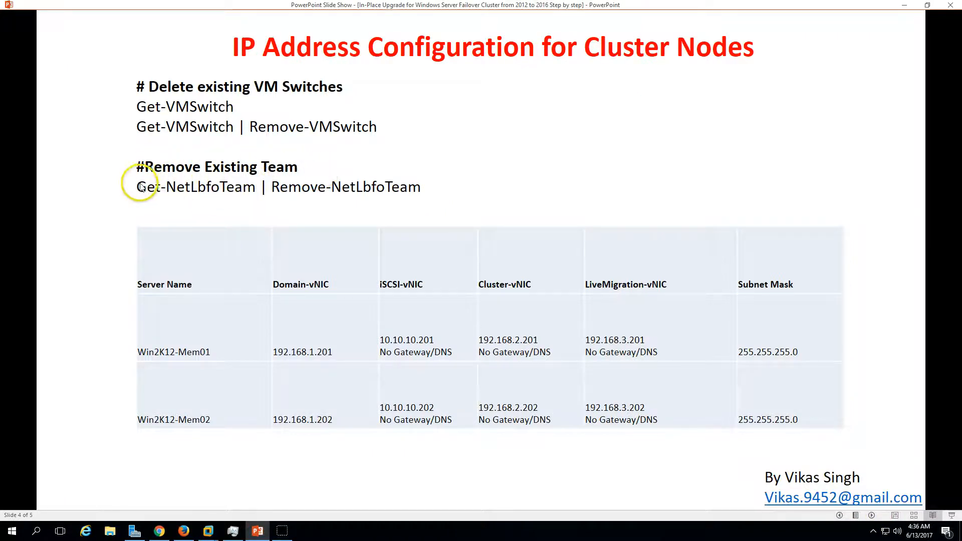
click(254, 532)
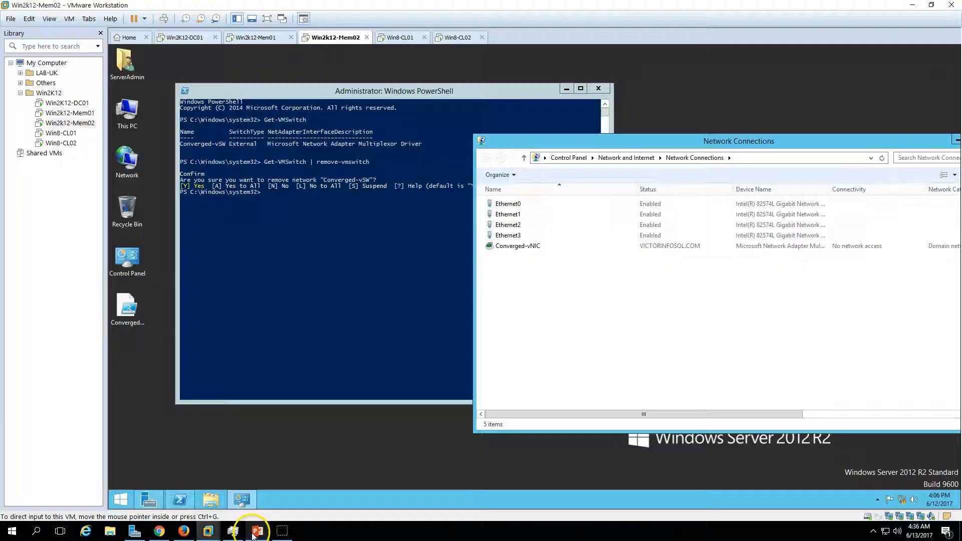
click(297, 321)
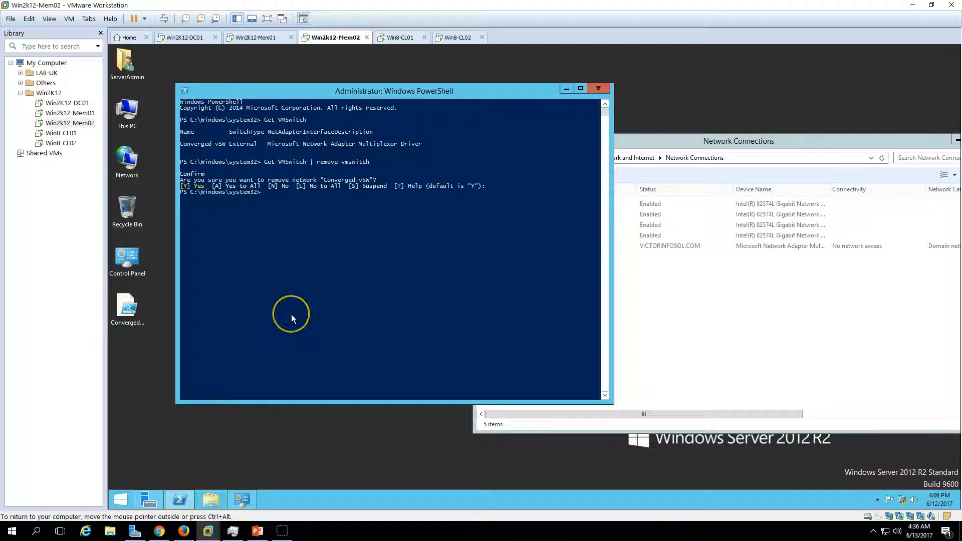
Check the Converged-vNIC adapter in Network Connections against the PowerShell output following the switch removal.
key(Return)
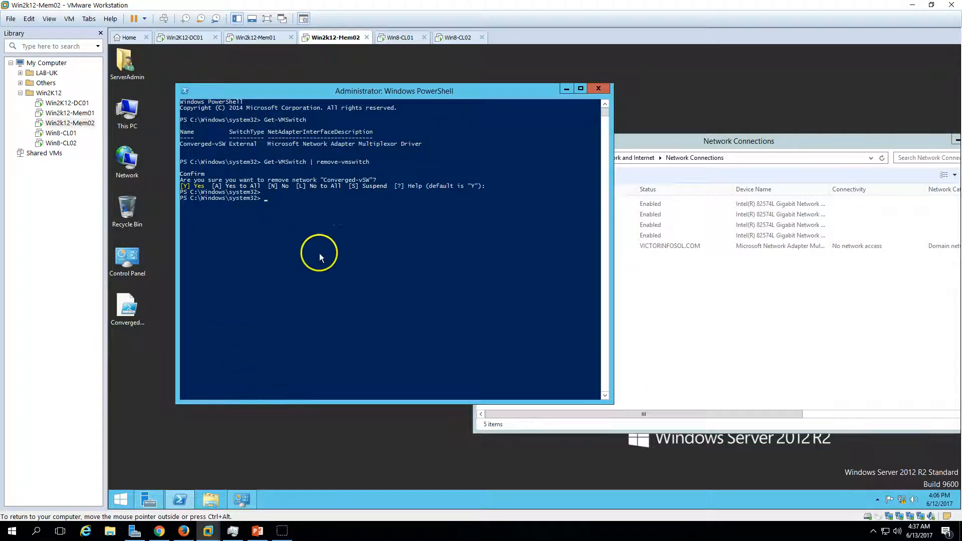
click(706, 357)
click(521, 245)
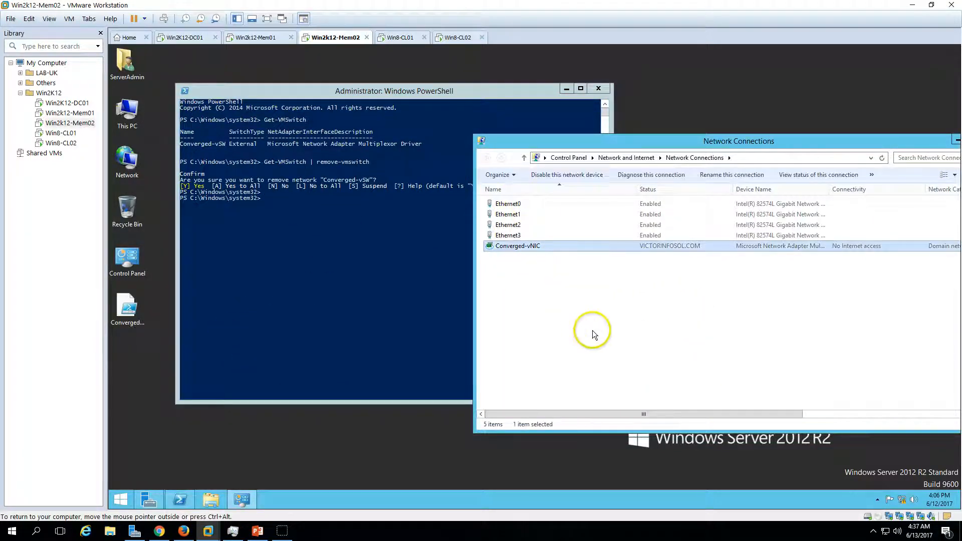
click(592, 330)
click(373, 243)
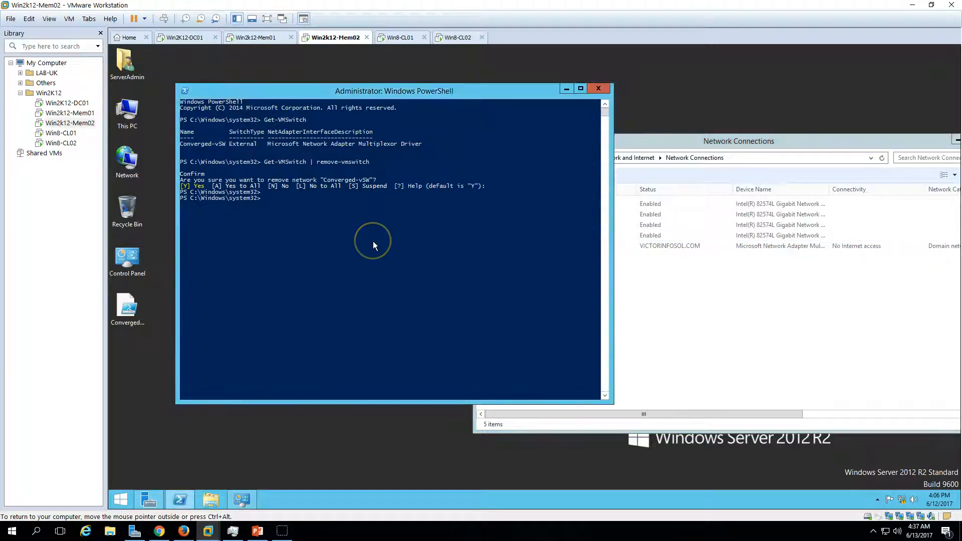
click(790, 318)
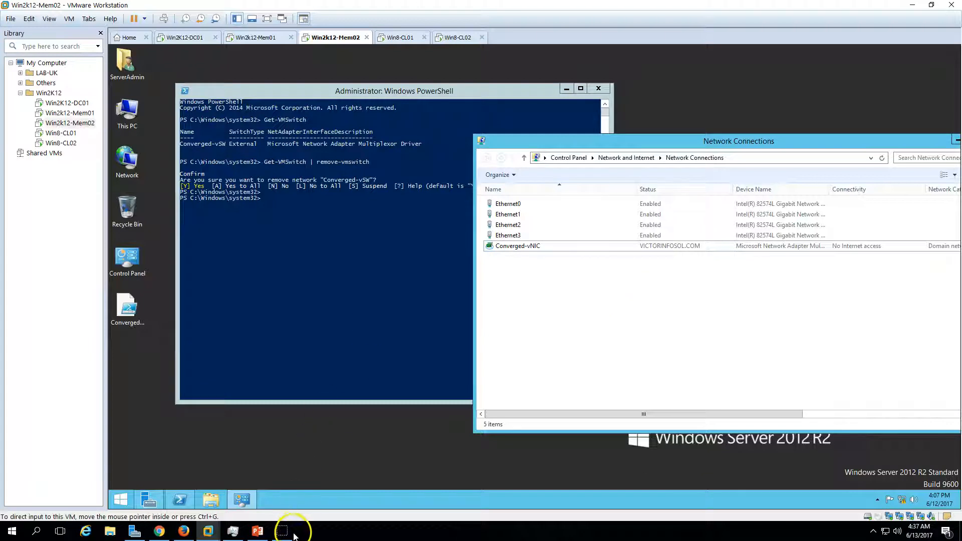
List the existing network team in PowerShell by running get-netlbfoteam.
click(332, 316)
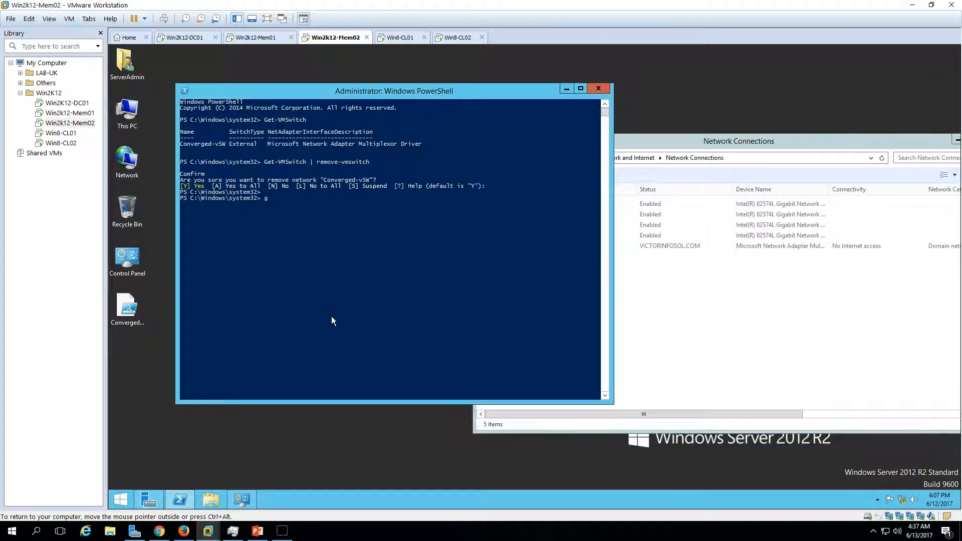
text(get-netlbfoteam)
key(Return)
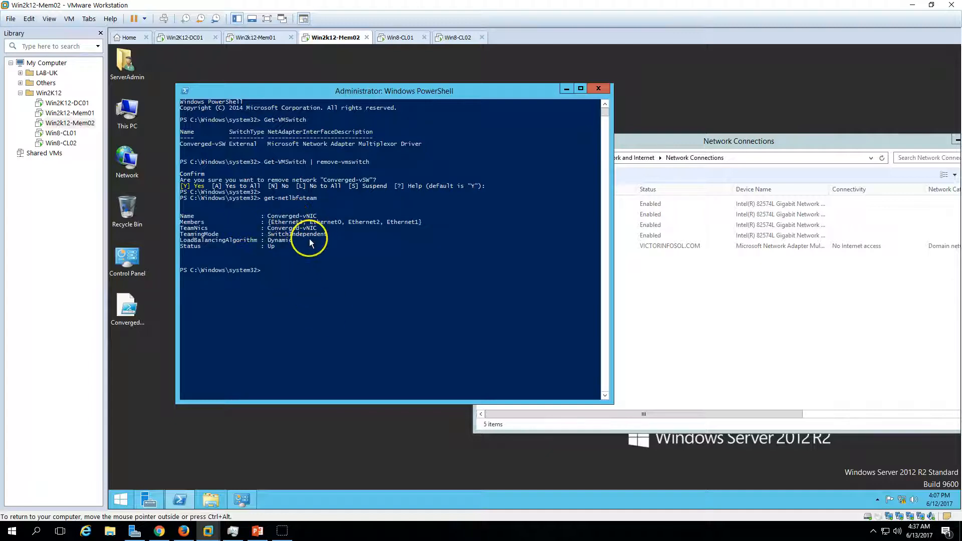
Remove the Converged-vNIC network team by running get-netlbfoteam | remove-netlbfoteam and accepting the removal.
key(Up)
text(|)
text( rmeo)
key(BackSpace)
key(BackSpace)
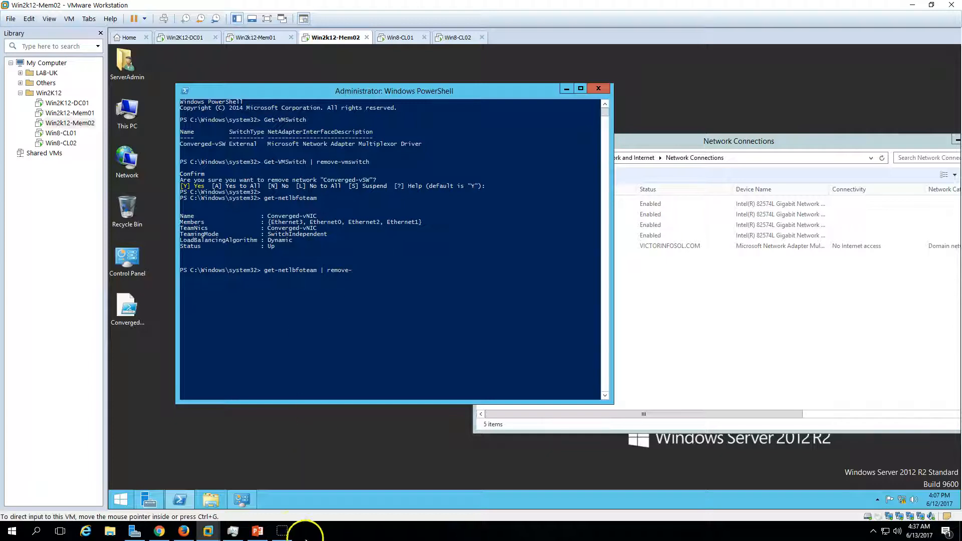
click(375, 287)
text(netl)
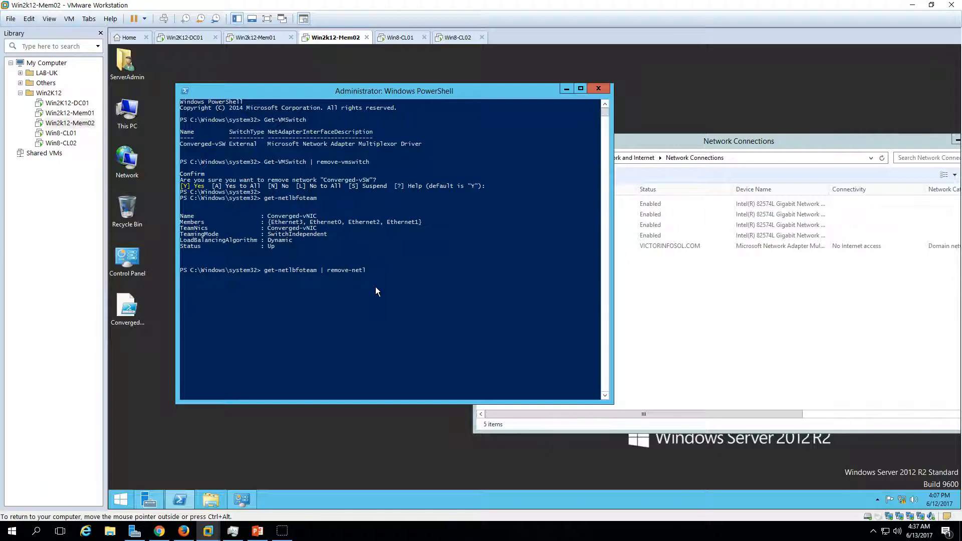
text(bfoteam)
key(Return)
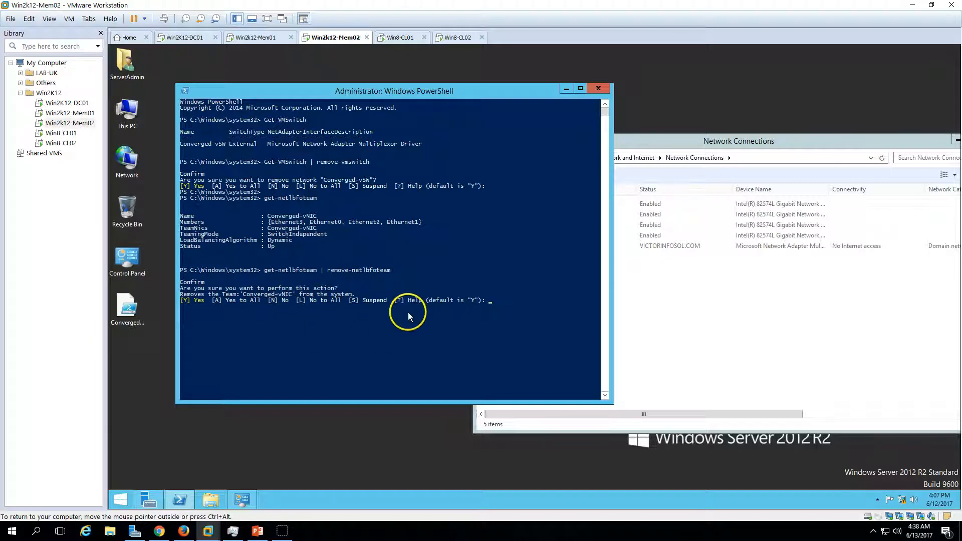
key(Return)
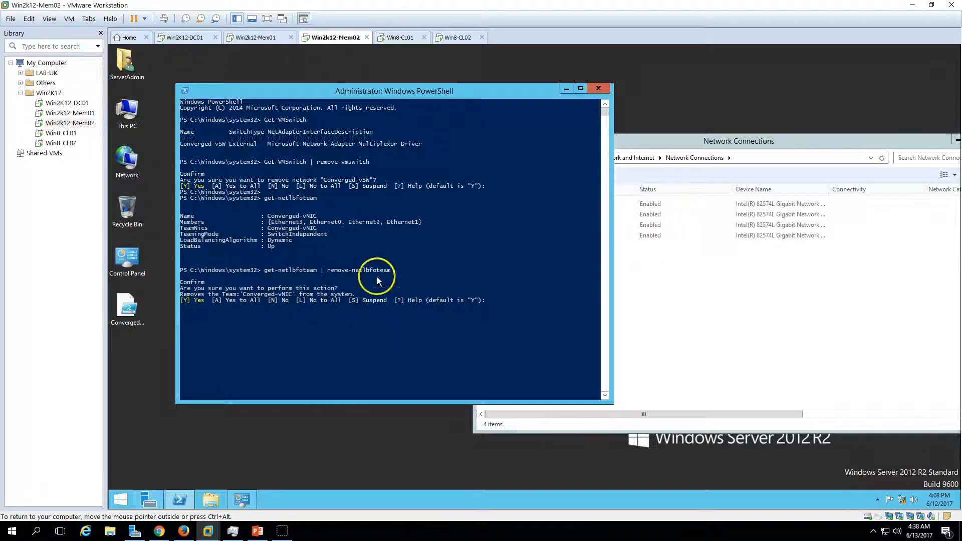
Review the remaining Ethernet adapters in Network Connections, then close both PowerShell and Network Connections.
click(621, 330)
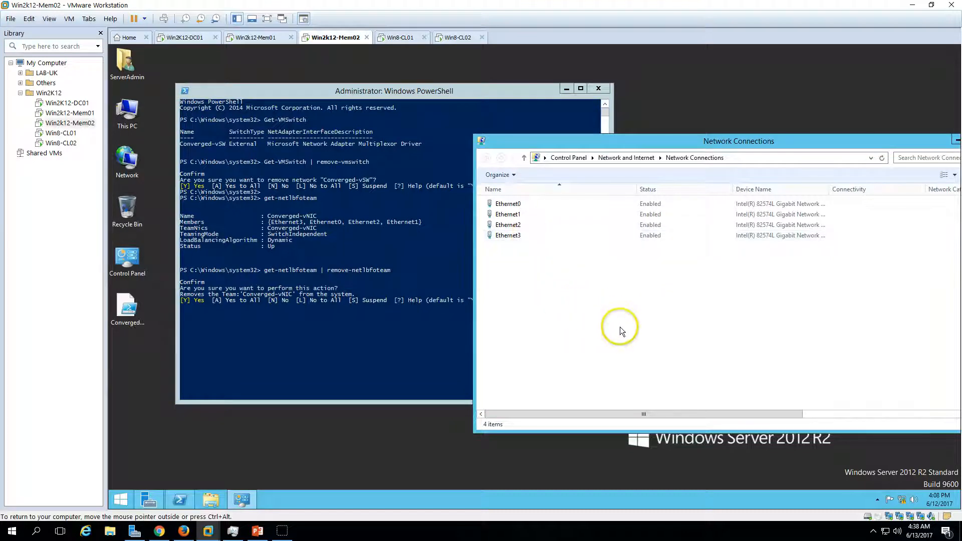
drag(671, 140, 571, 137)
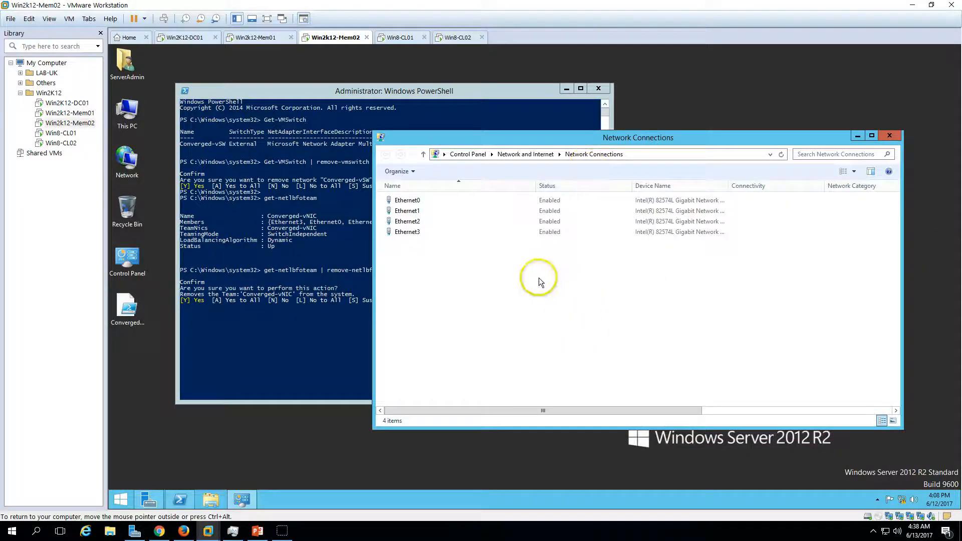
click(355, 248)
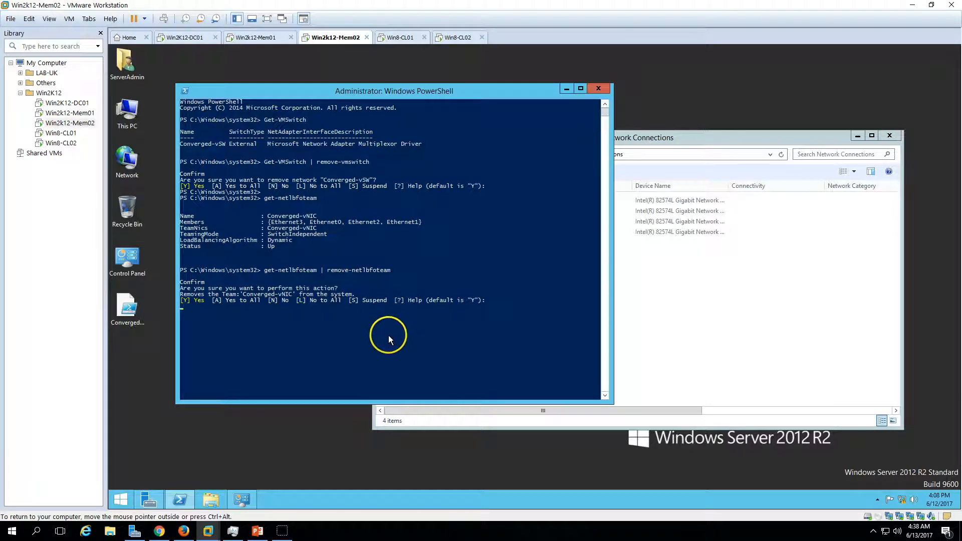
key(Return)
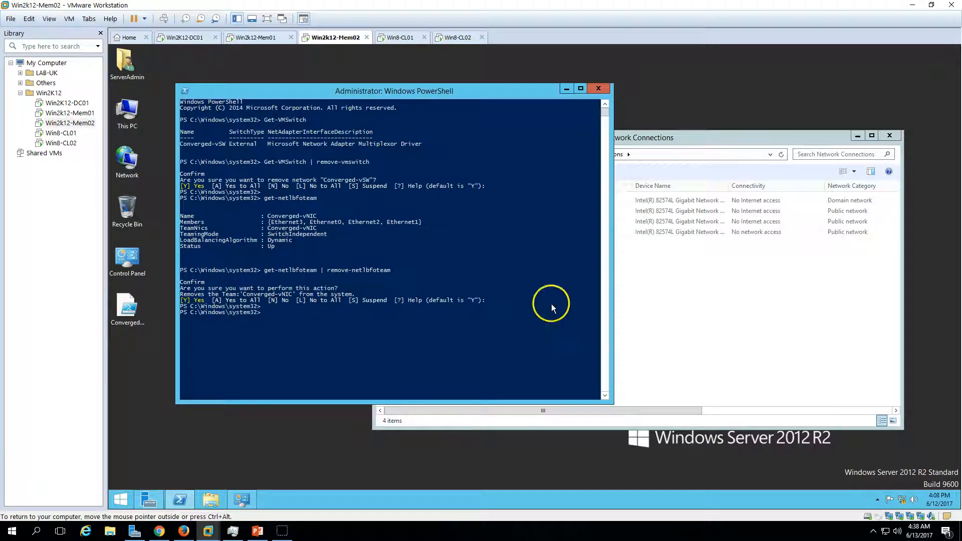
click(599, 88)
click(885, 138)
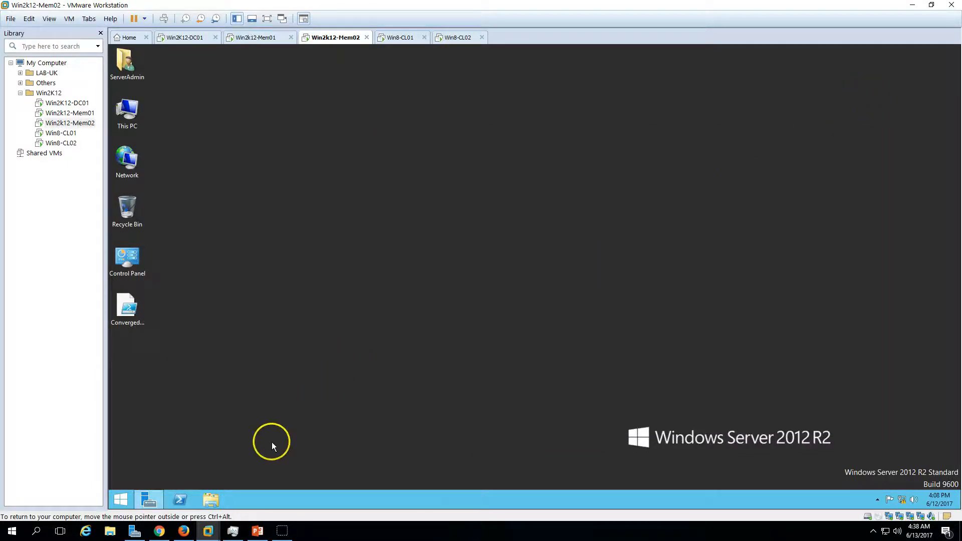
Refresh the Local Server properties in Server Manager and consult the in-place upgrade steps slide in PowerPoint.
click(153, 499)
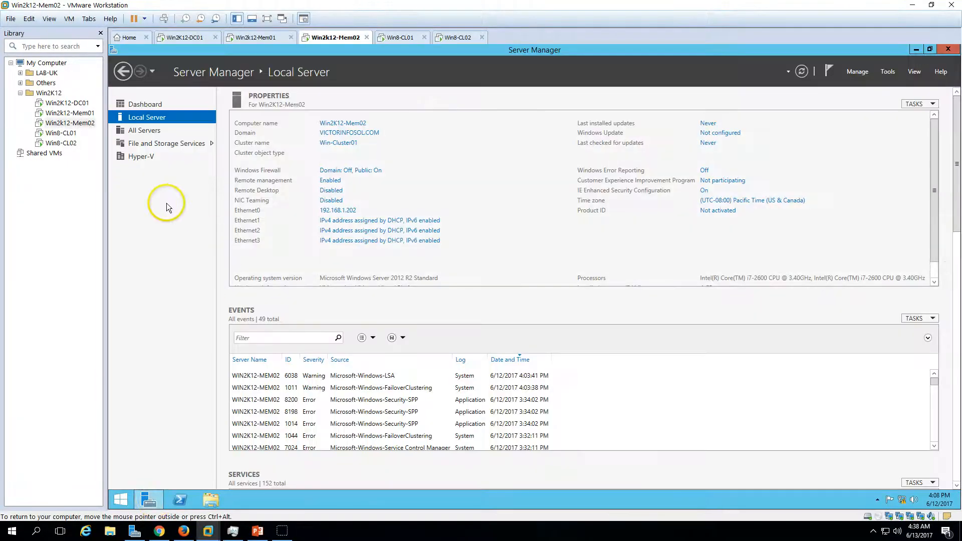
click(801, 71)
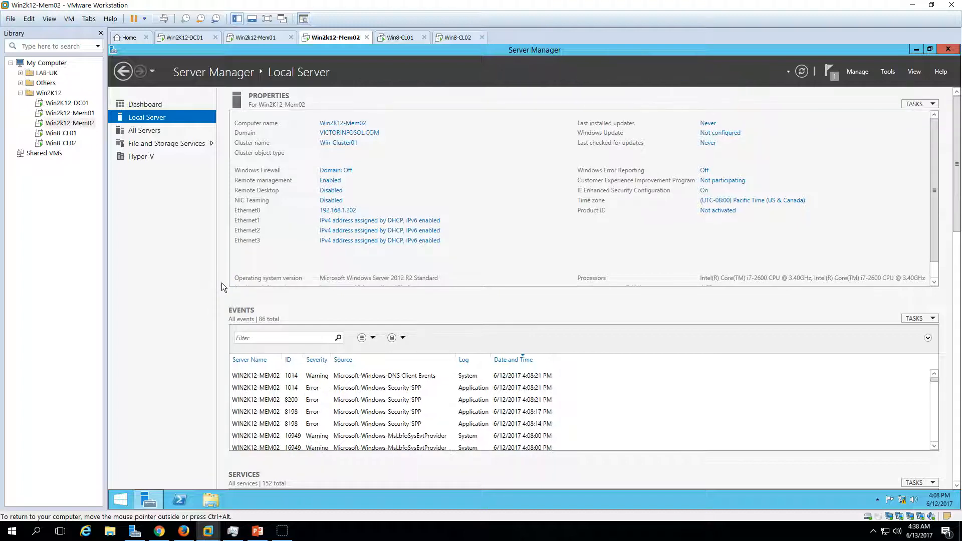
click(257, 530)
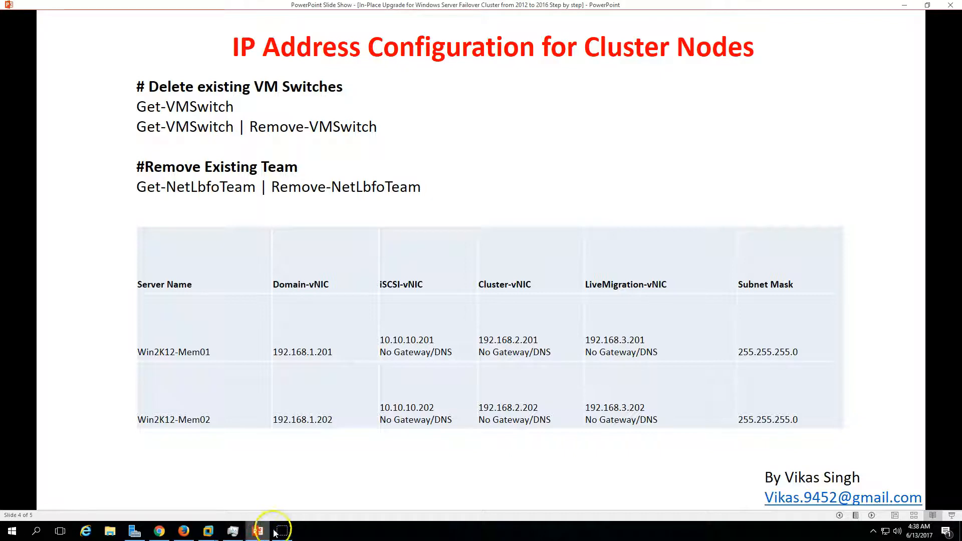
click(840, 515)
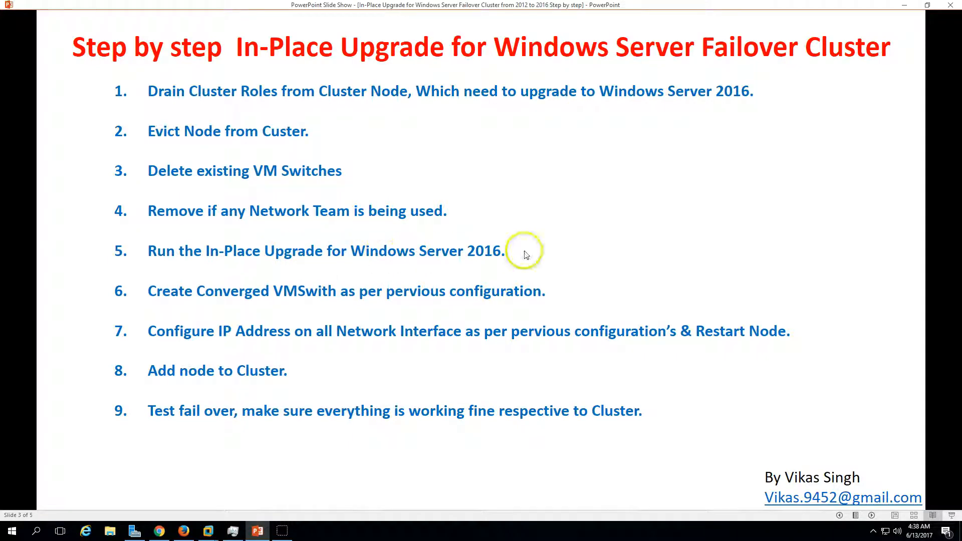
click(259, 526)
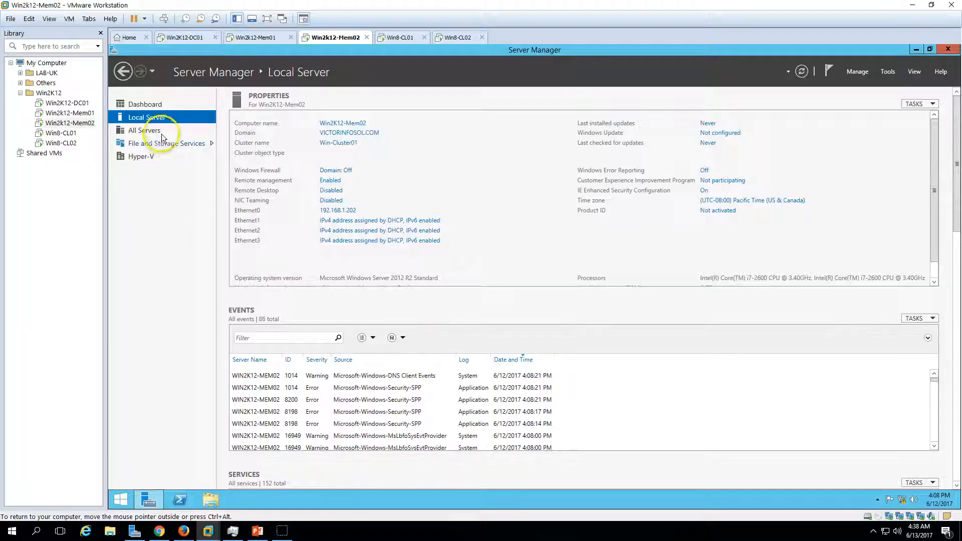
In the Win2k12-Mem02 virtual machine settings, set the CD/DVD drive to Connected, Connect at power on and Use ISO image file.
click(146, 105)
right_click(336, 37)
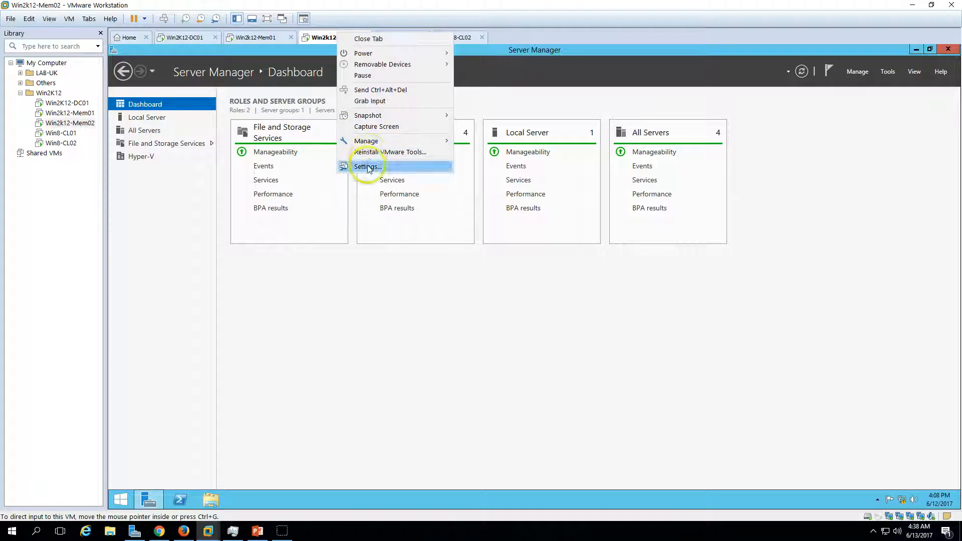
click(353, 167)
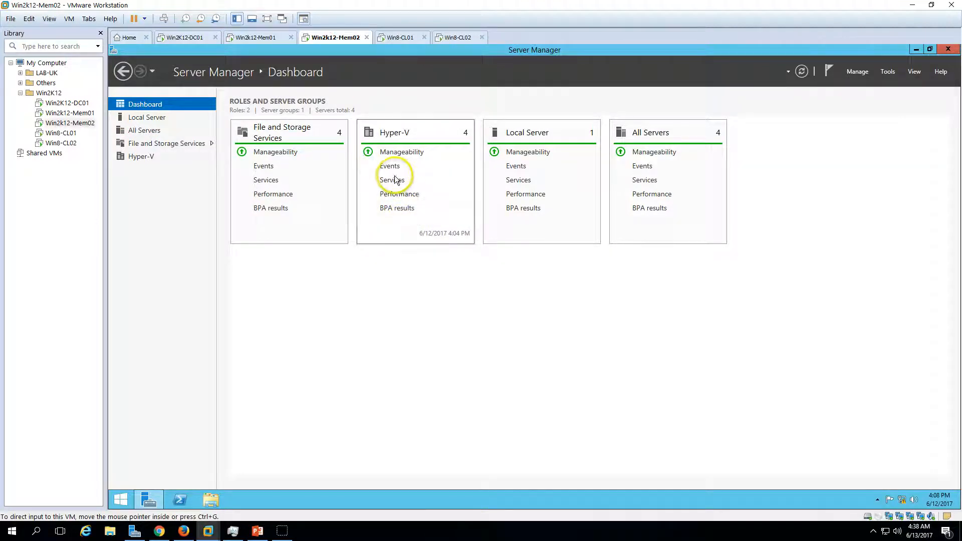
click(393, 179)
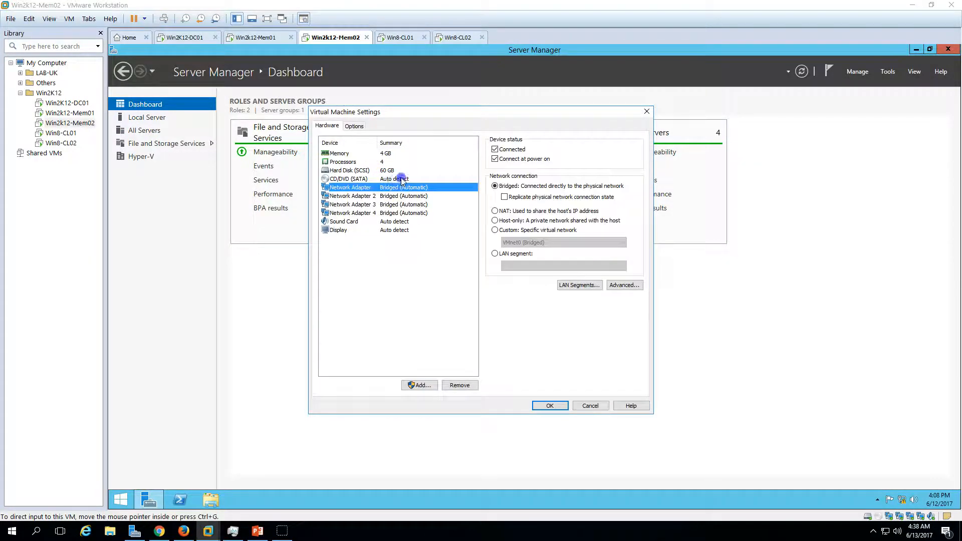
click(513, 149)
click(516, 159)
click(511, 210)
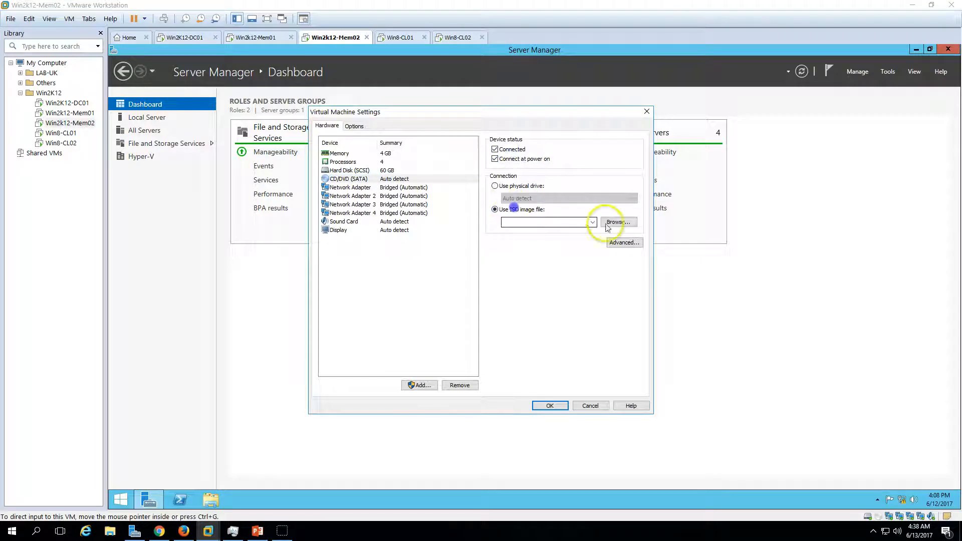
Attach en_windows_server_2016_x64_dvd_9327751 from D:\ISO\MSDN Download\Windows Server as the drive's ISO image and apply the settings.
click(622, 221)
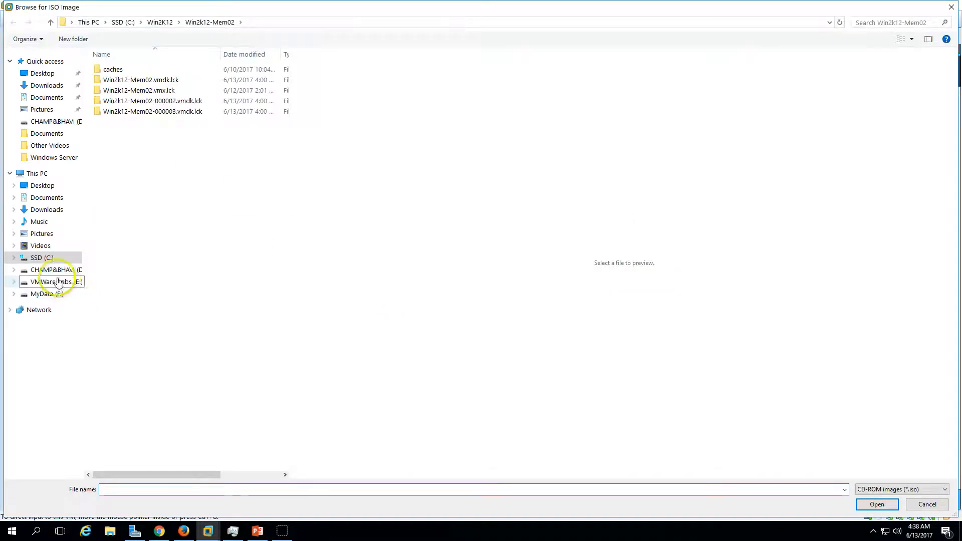
click(54, 270)
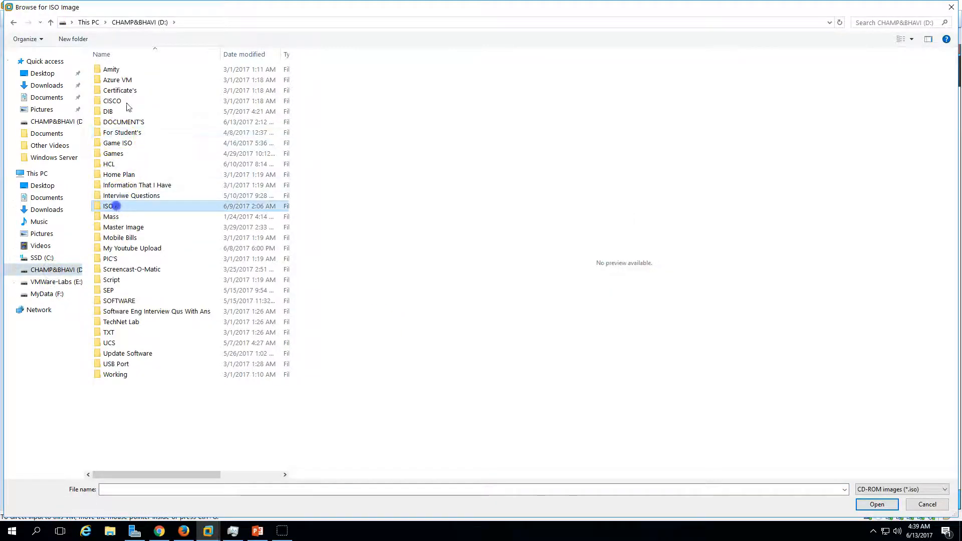
double_click(114, 206)
double_click(131, 101)
double_click(133, 132)
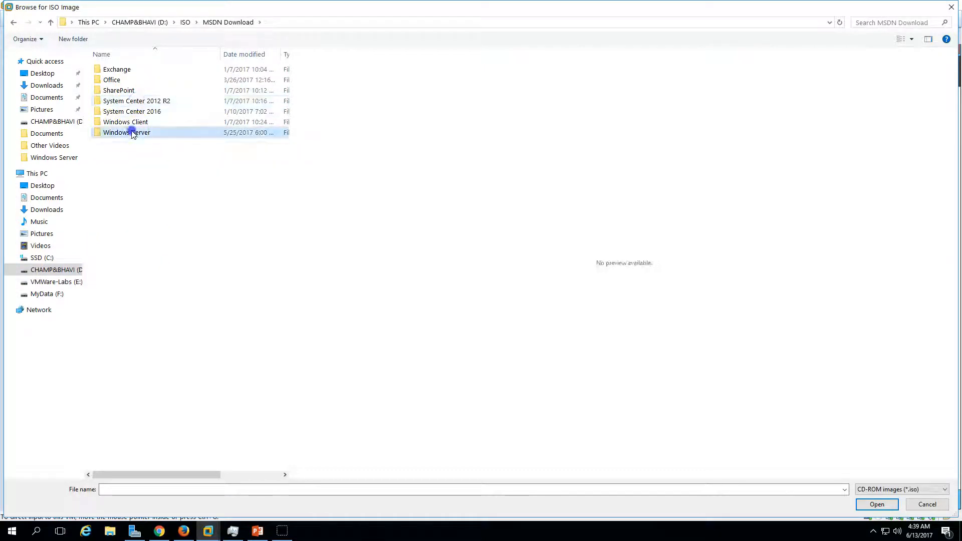
click(136, 100)
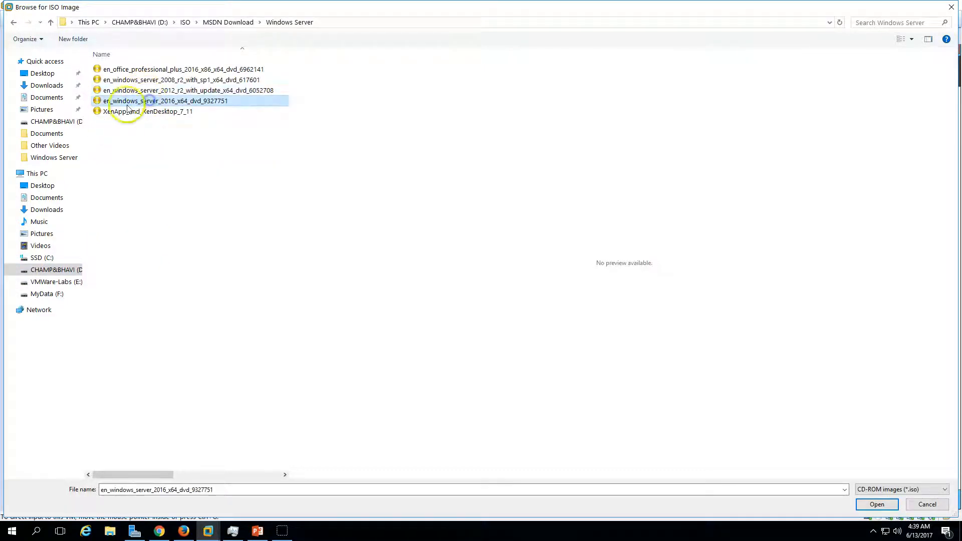
click(877, 504)
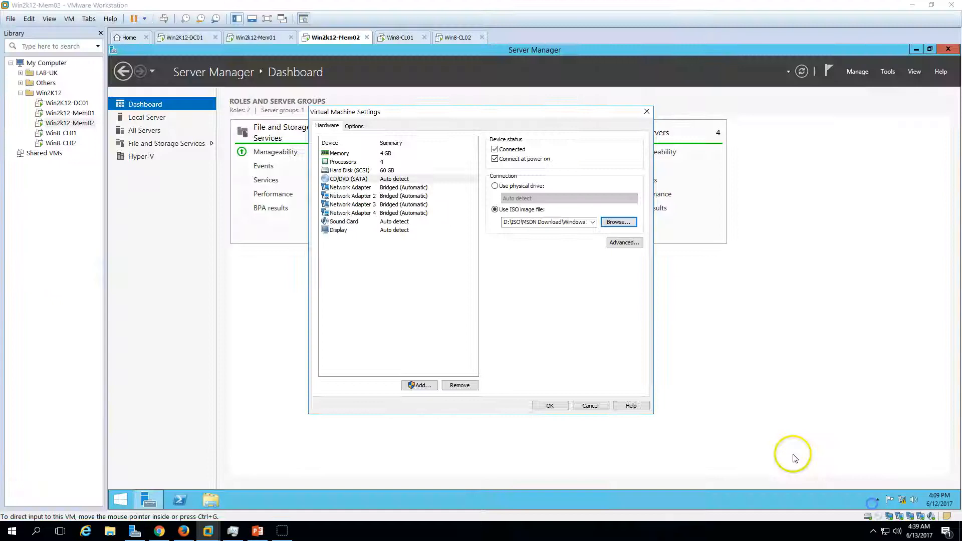
click(551, 404)
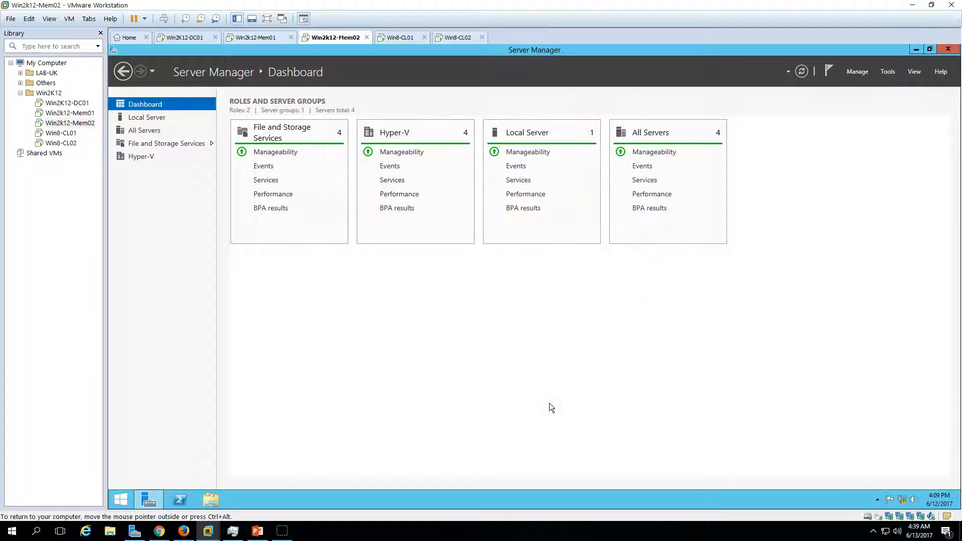
Minimize Server Manager, open This PC and launch the Windows Server 2016 setup from DVD Drive (Z:).
click(150, 503)
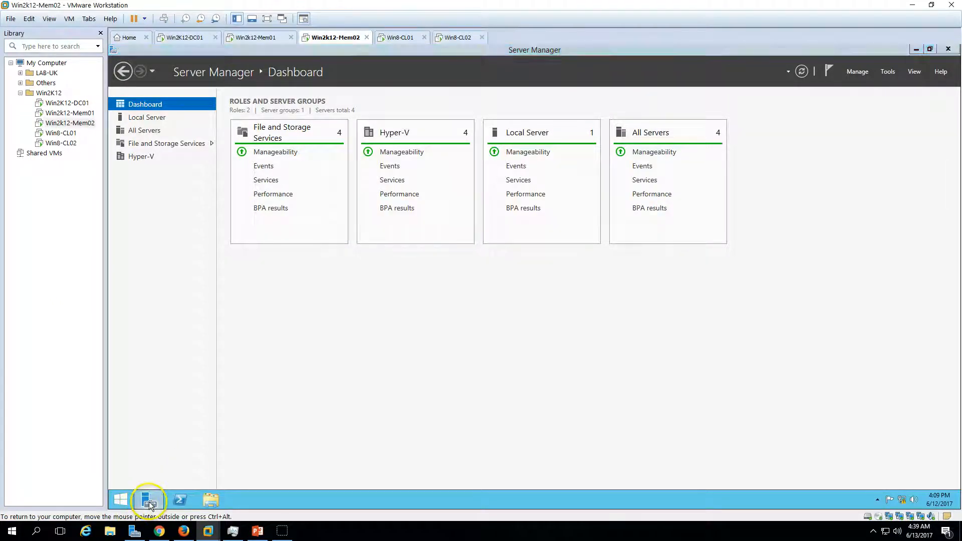
click(211, 499)
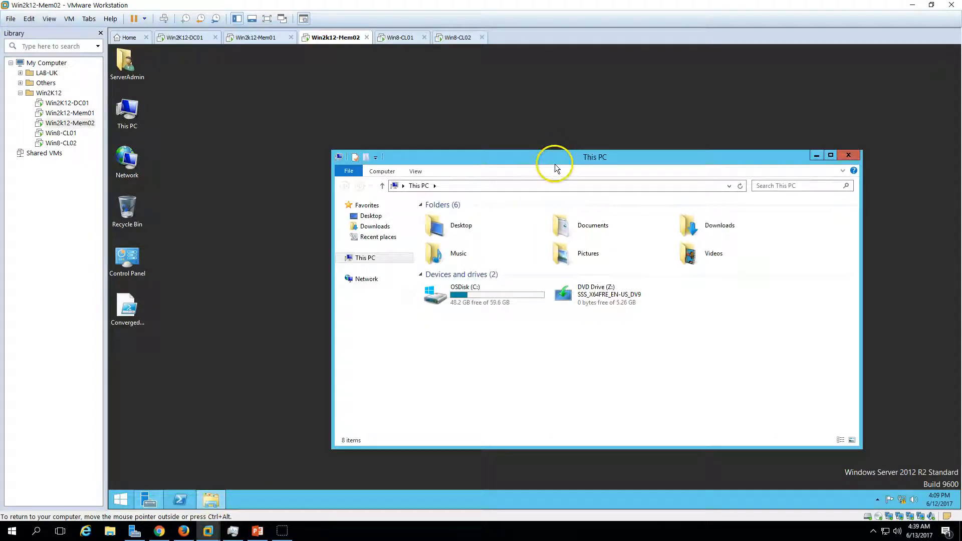
double_click(601, 289)
Check the free space on OSDisk (C:) in This PC, repositioning the window.
click(576, 293)
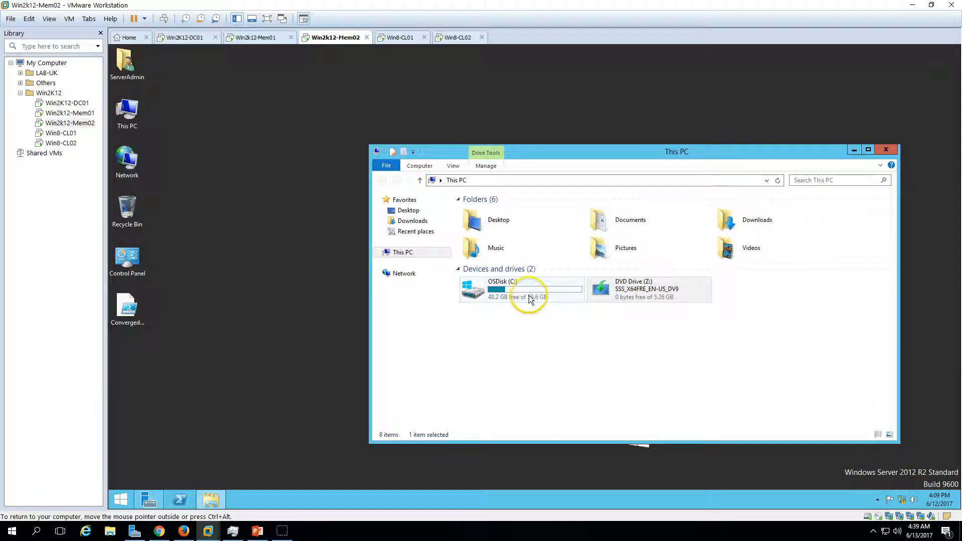
click(524, 291)
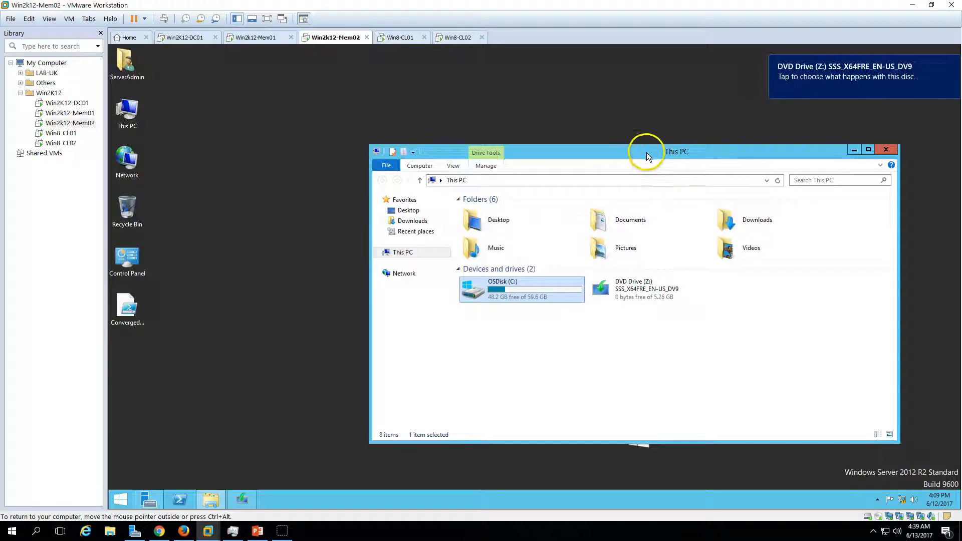
drag(646, 152, 612, 153)
click(498, 371)
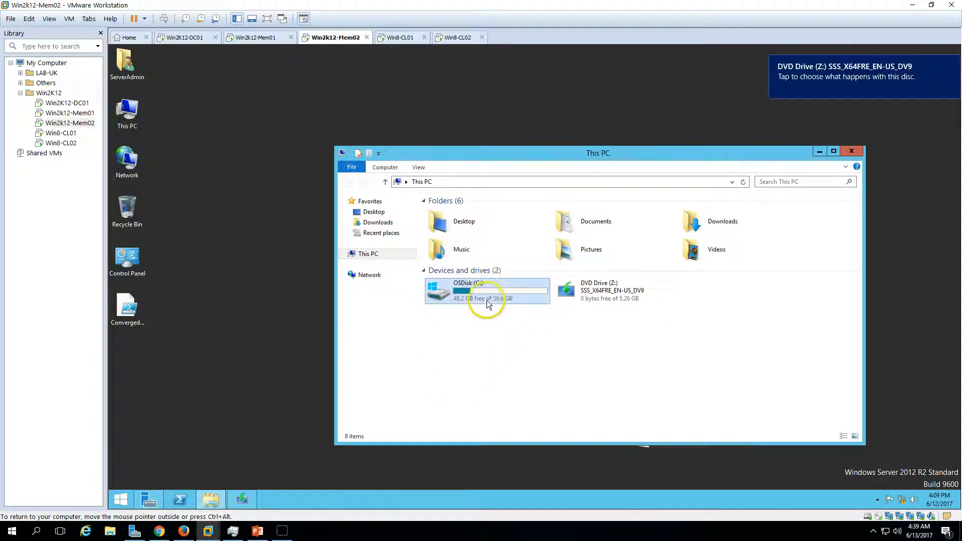
Close This PC and choose Not right now for important updates in the Windows Server 2016 setup, then continue.
click(486, 299)
click(534, 353)
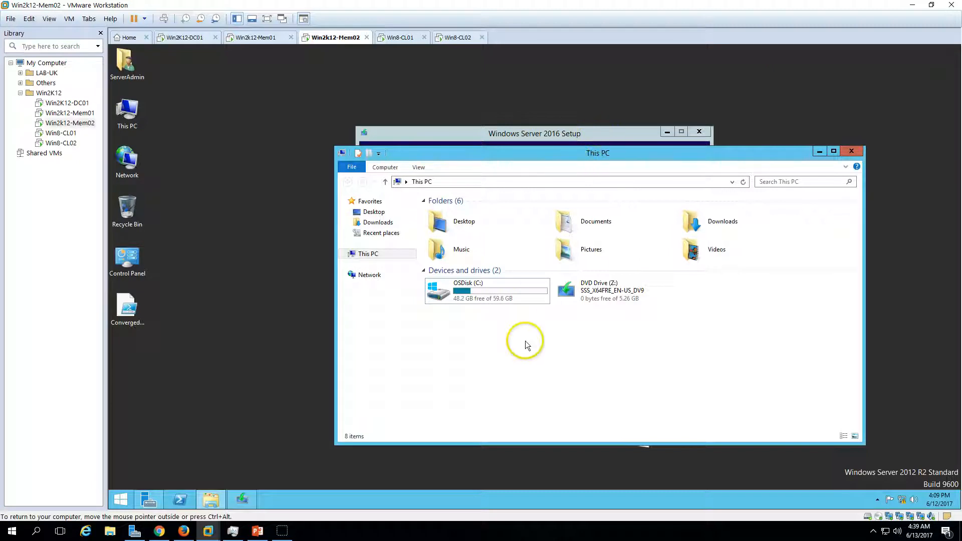
click(852, 151)
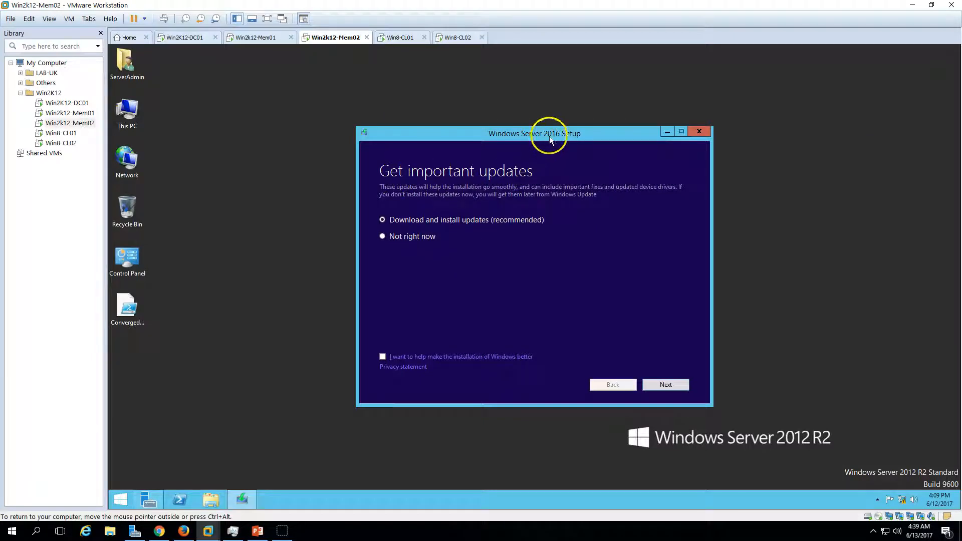
drag(549, 136, 492, 125)
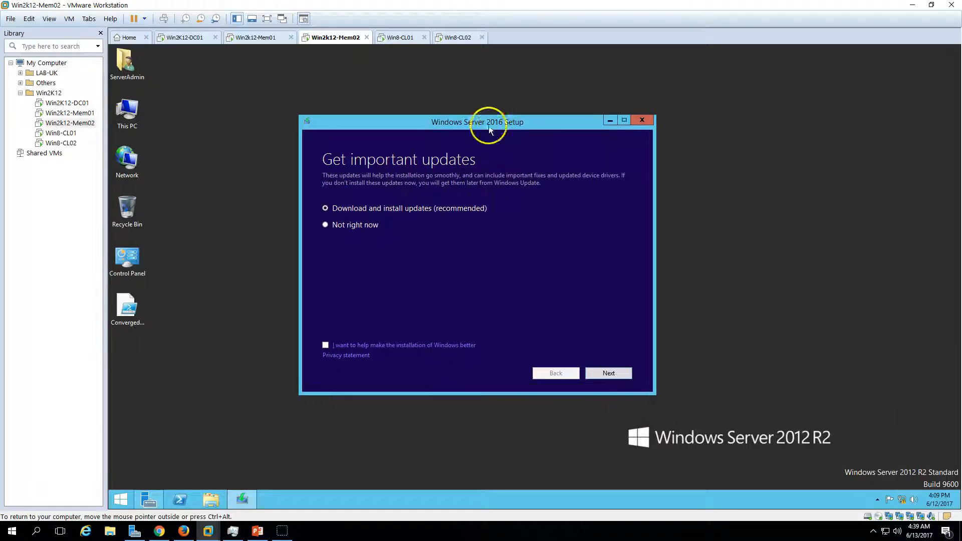
click(340, 228)
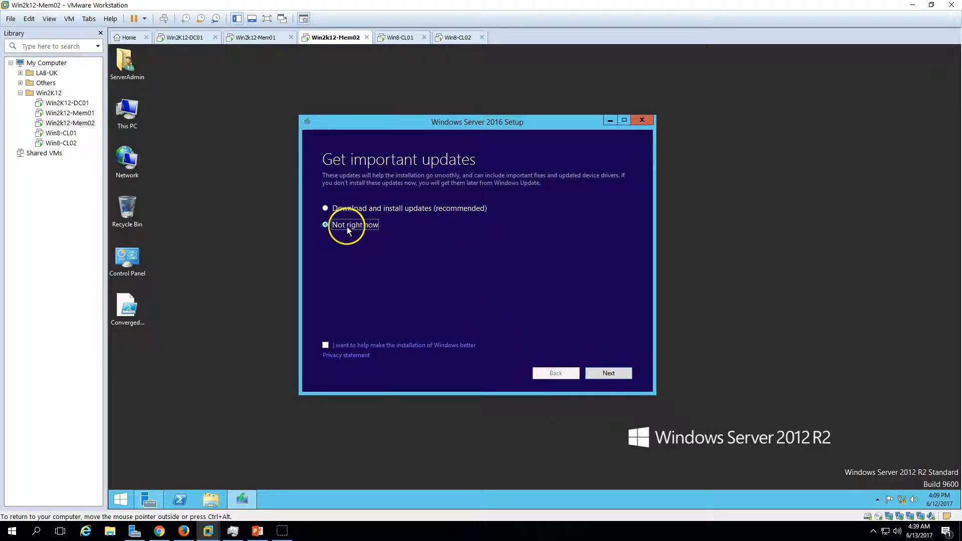
click(618, 374)
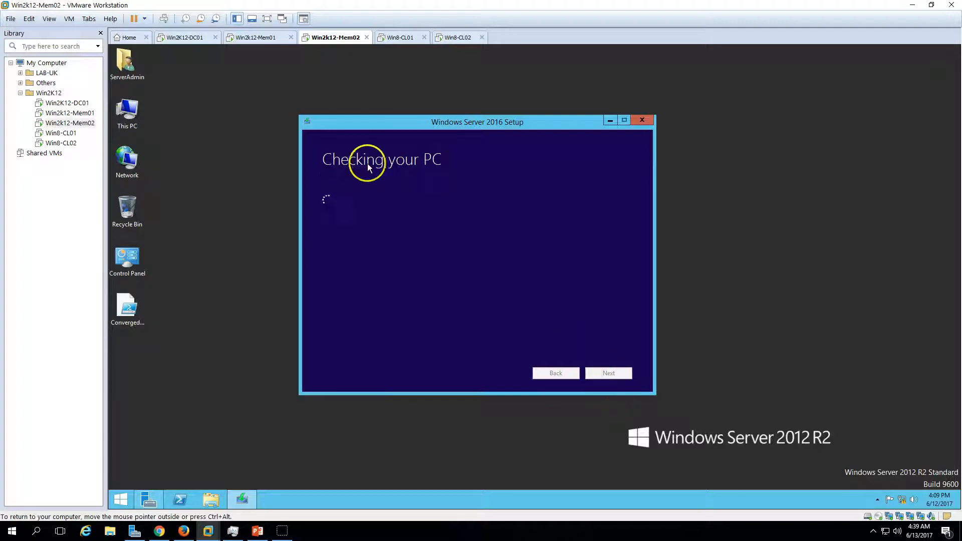
drag(495, 121, 519, 118)
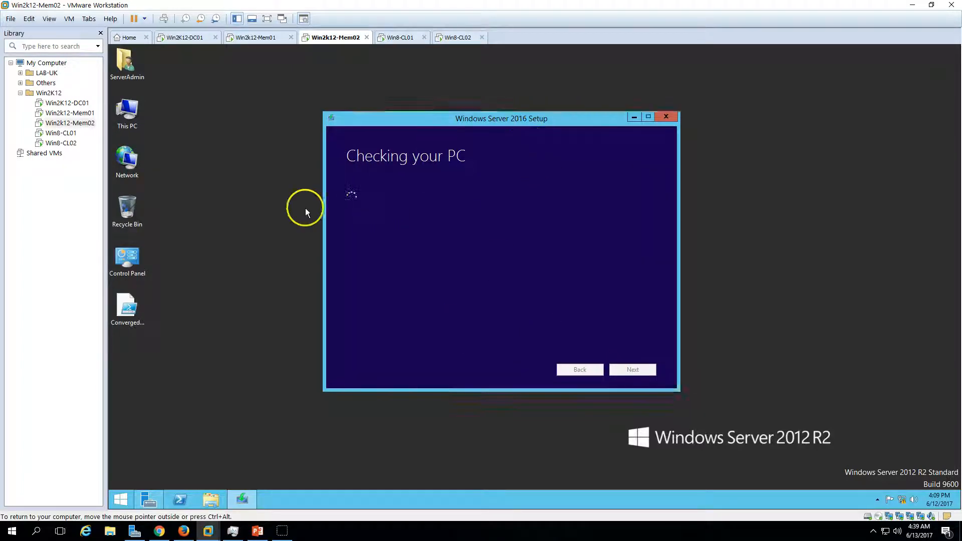
right_click(264, 218)
click(288, 246)
click(448, 236)
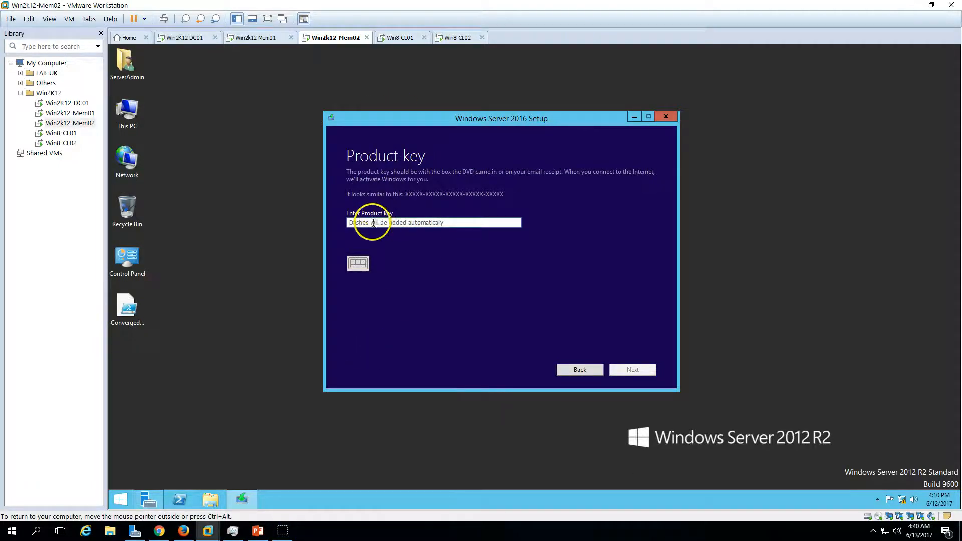
Enter the product key in the setup and select the Windows Server 2016 Standard (Desktop Experience) image.
click(376, 224)
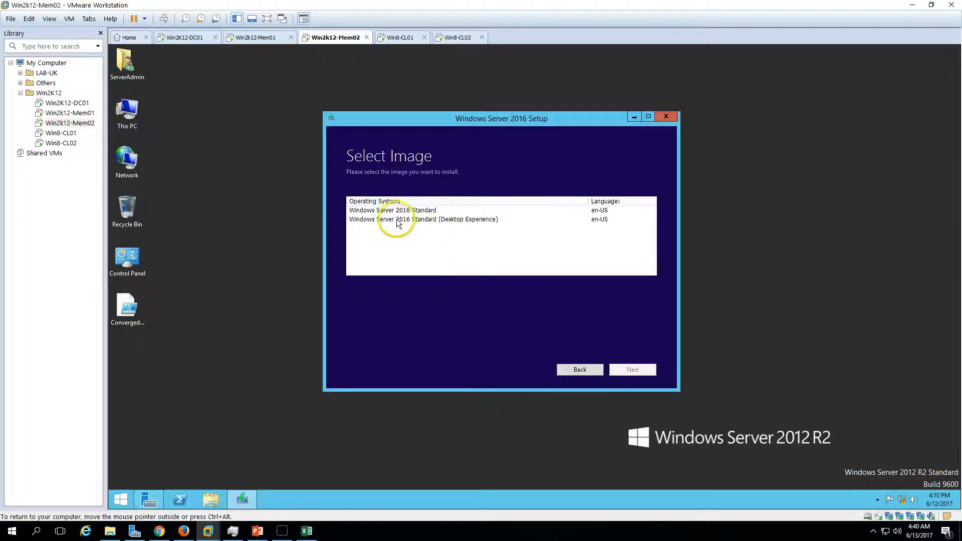
click(397, 220)
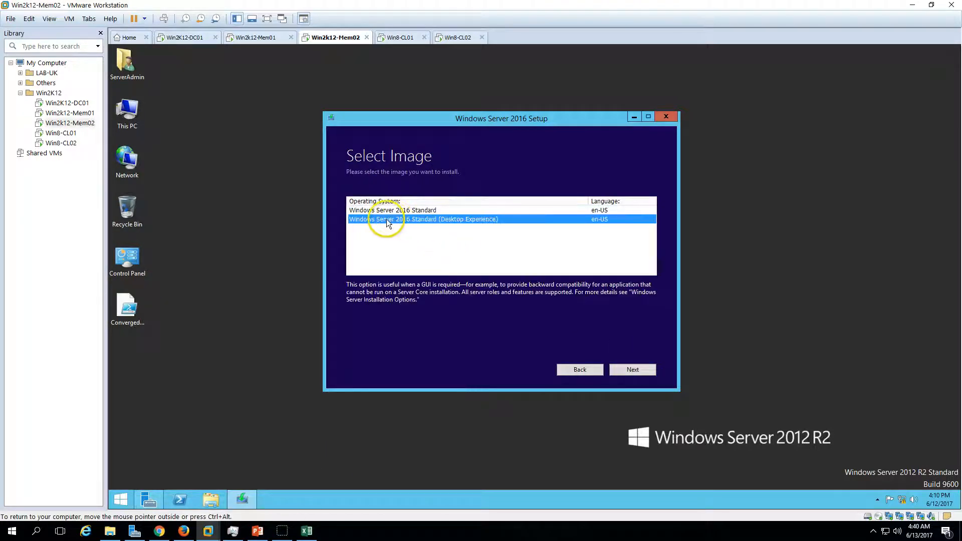
Check the installed operating system edition in Server Manager's Local Server properties and return to the setup.
click(150, 499)
click(165, 124)
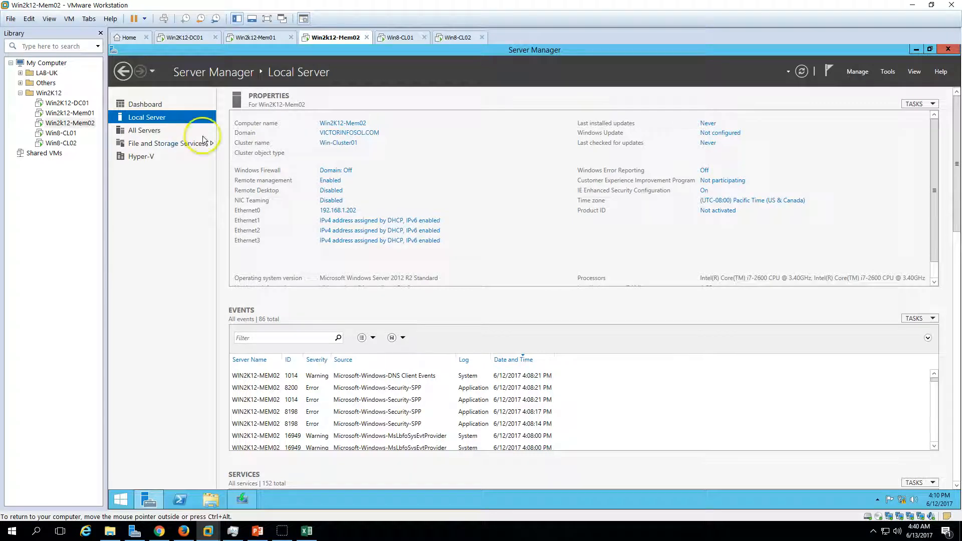
scroll(334, 287, down, 2)
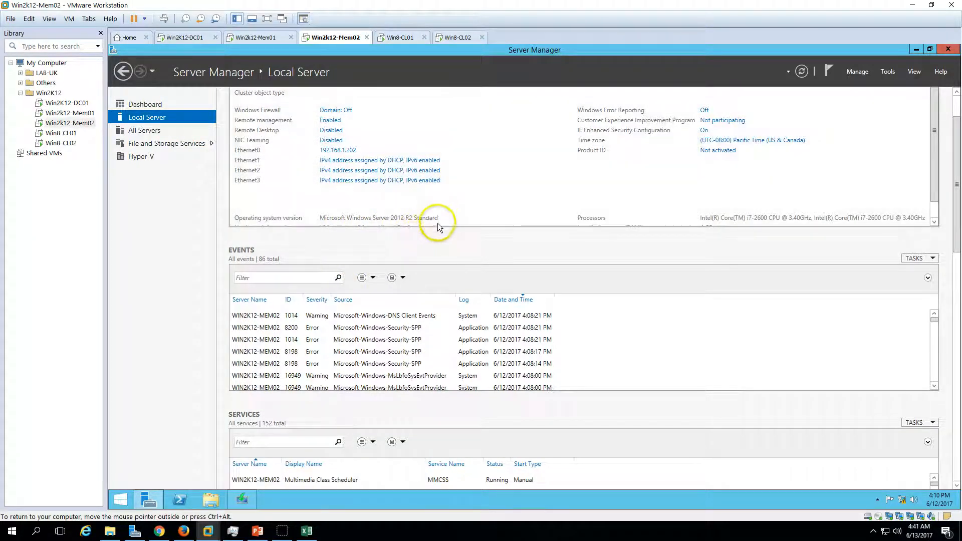
click(150, 498)
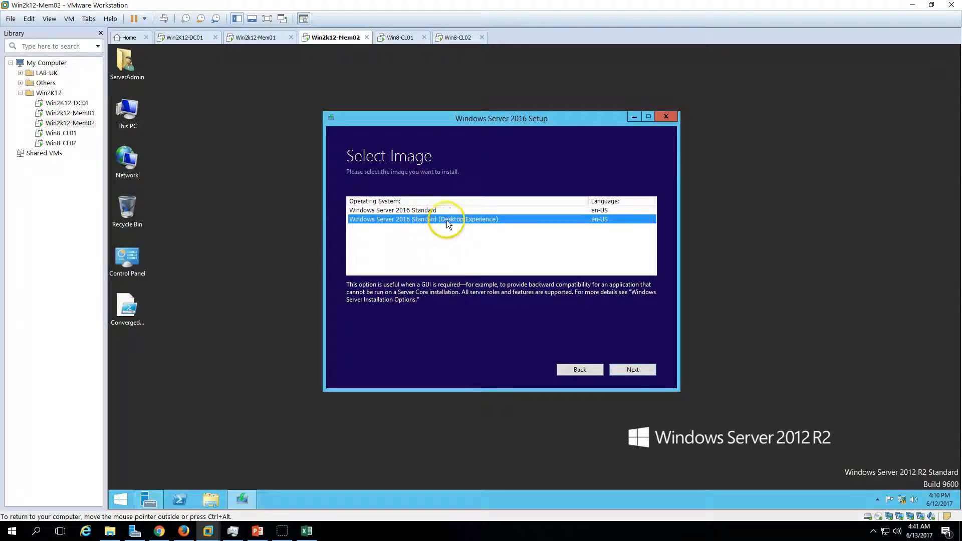
Confirm the selected Desktop Experience image and accept the applicable notices and license terms.
click(628, 371)
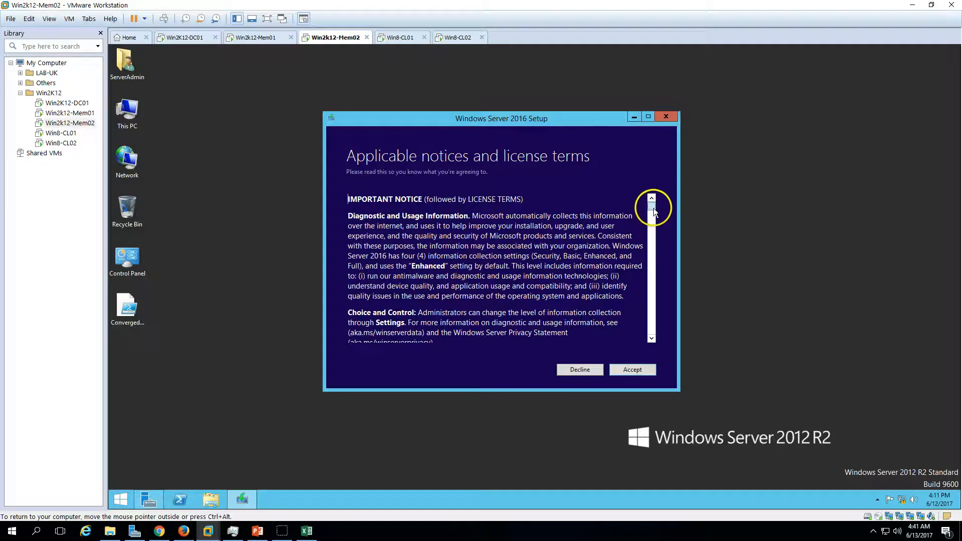
drag(651, 206, 649, 352)
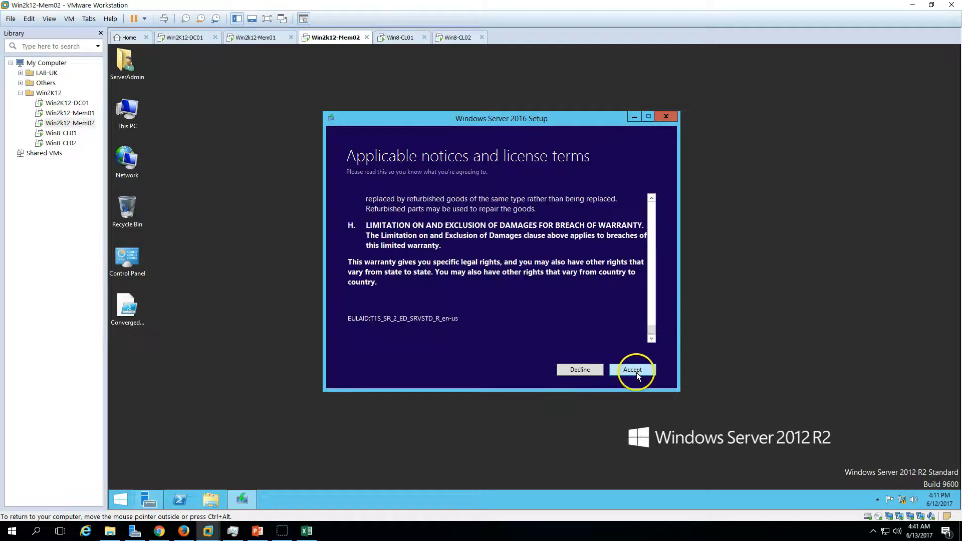
click(637, 374)
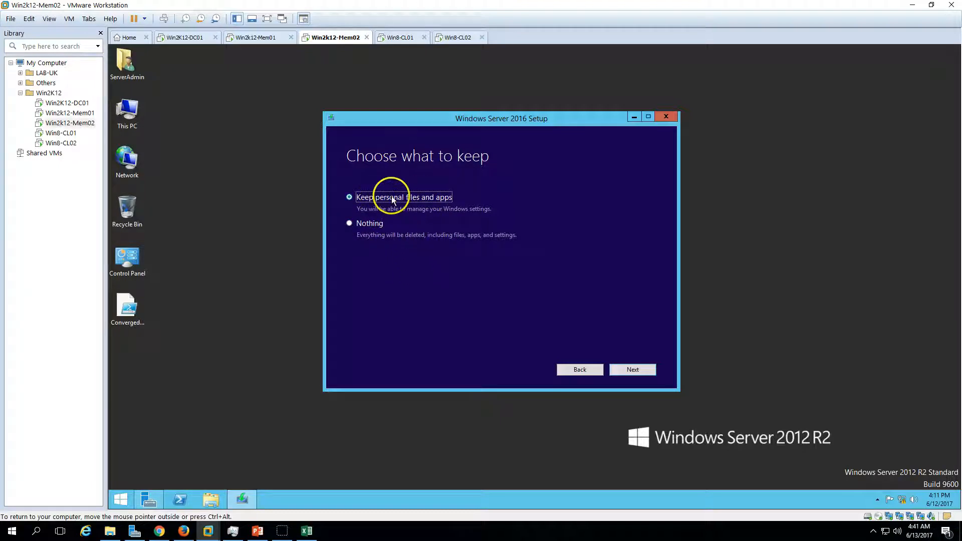
Continue the setup with Keep personal files and apps as the choice of what to keep.
right_click(193, 191)
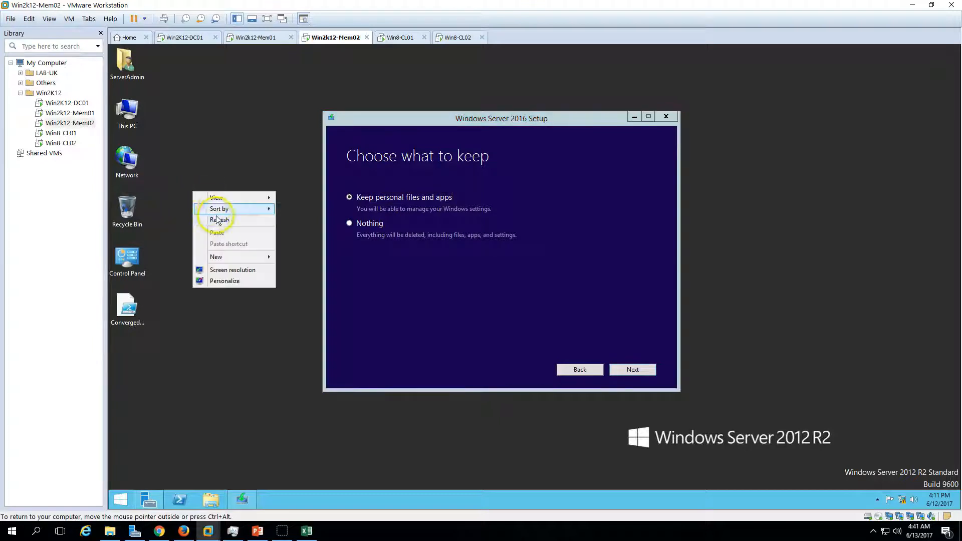
click(215, 218)
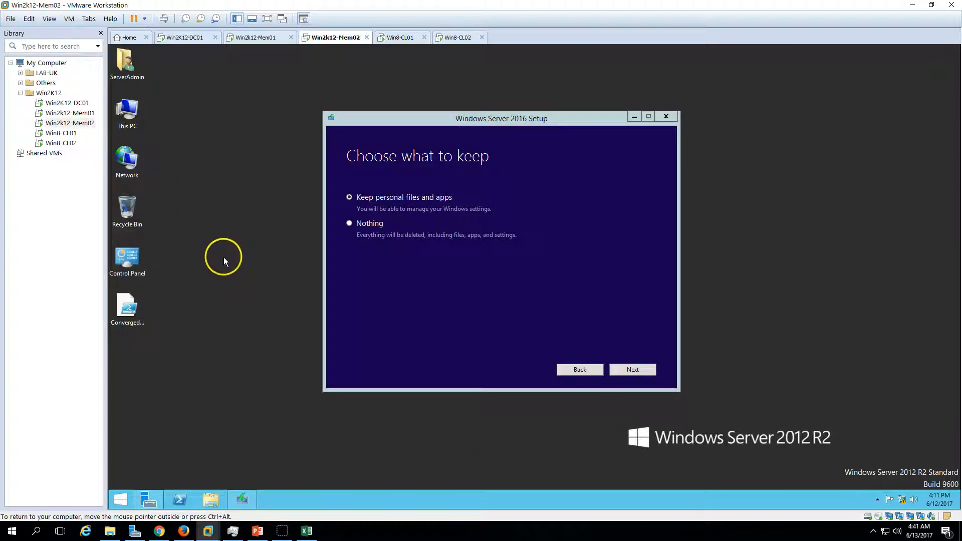
click(460, 288)
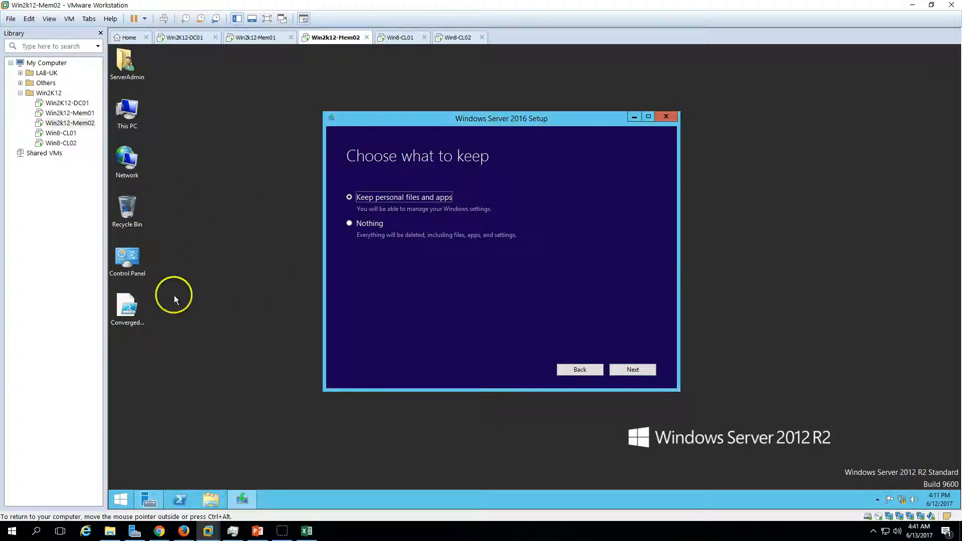
click(122, 297)
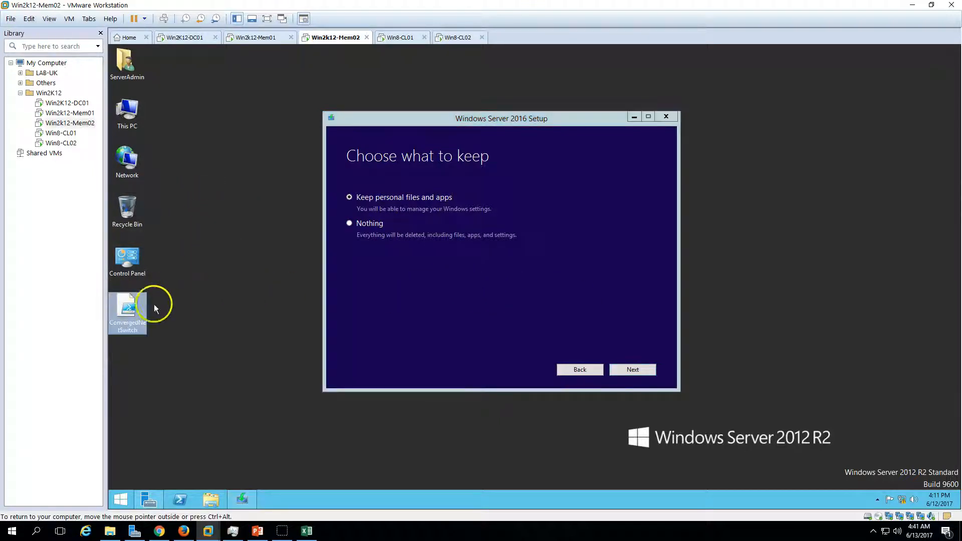
click(503, 292)
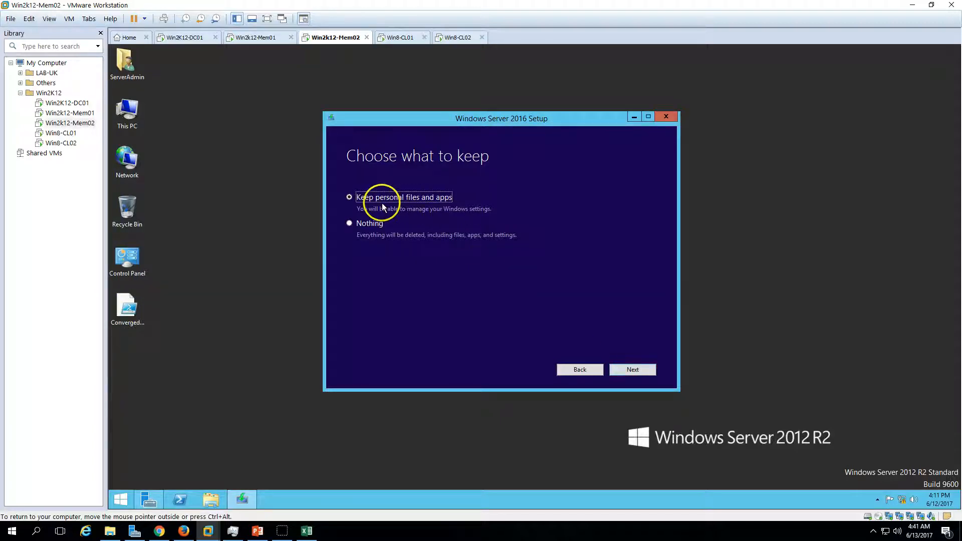
click(638, 369)
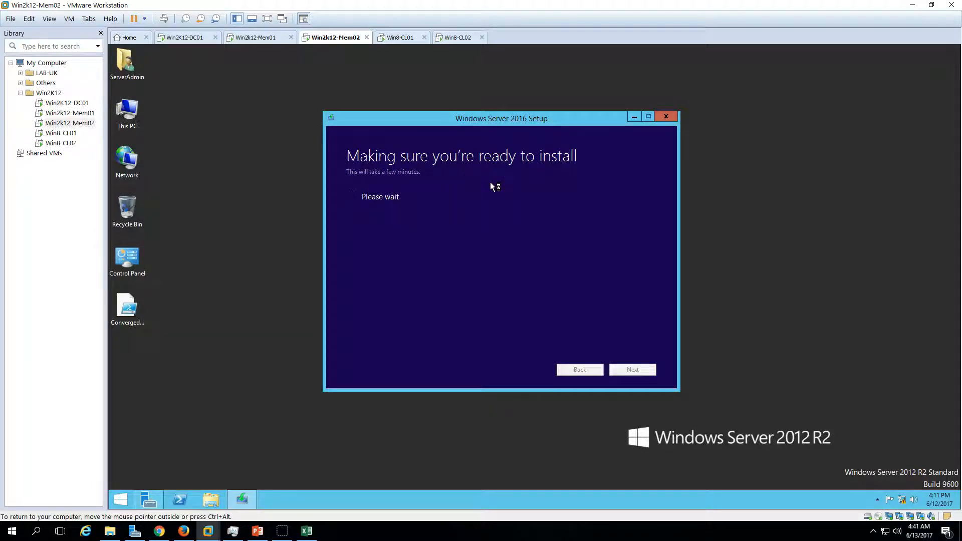
drag(481, 118, 442, 107)
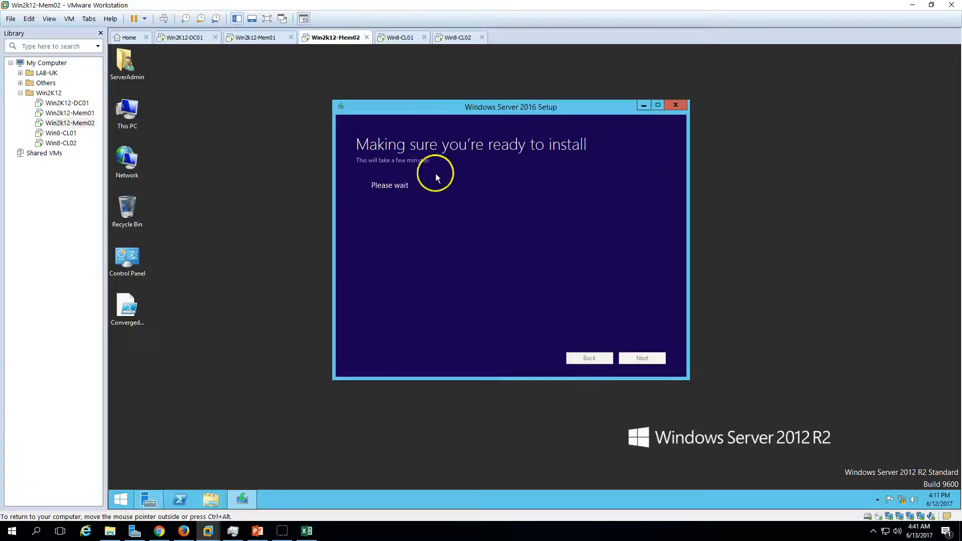
click(434, 234)
click(442, 213)
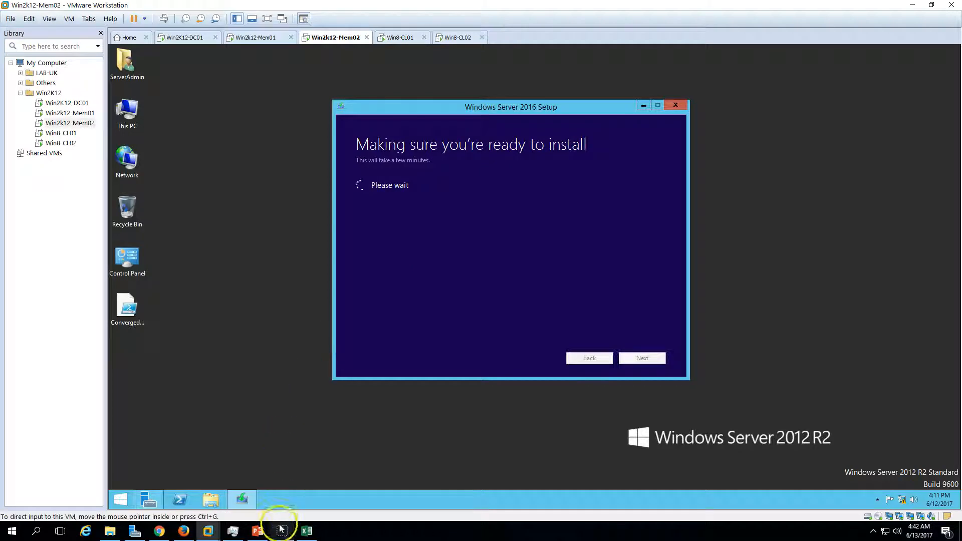
On Win2k12-Mem01, check the remaining node and the FS-Cluster01 file server role in Failover Cluster Manager.
click(267, 38)
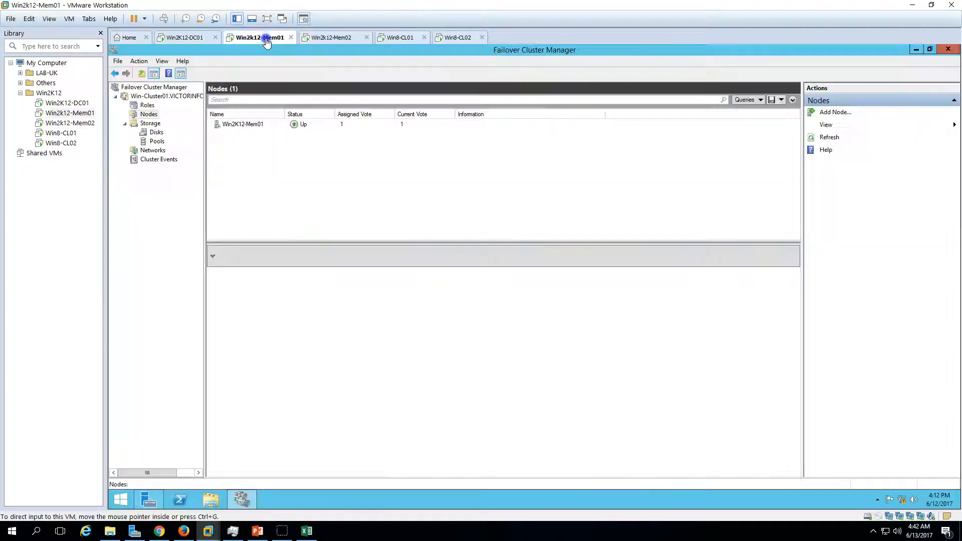
click(253, 126)
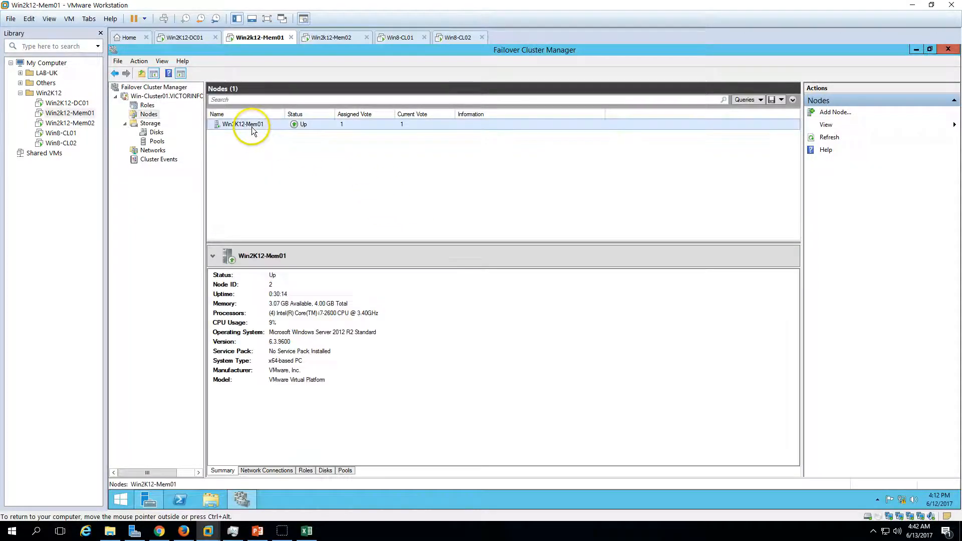
click(147, 105)
click(319, 125)
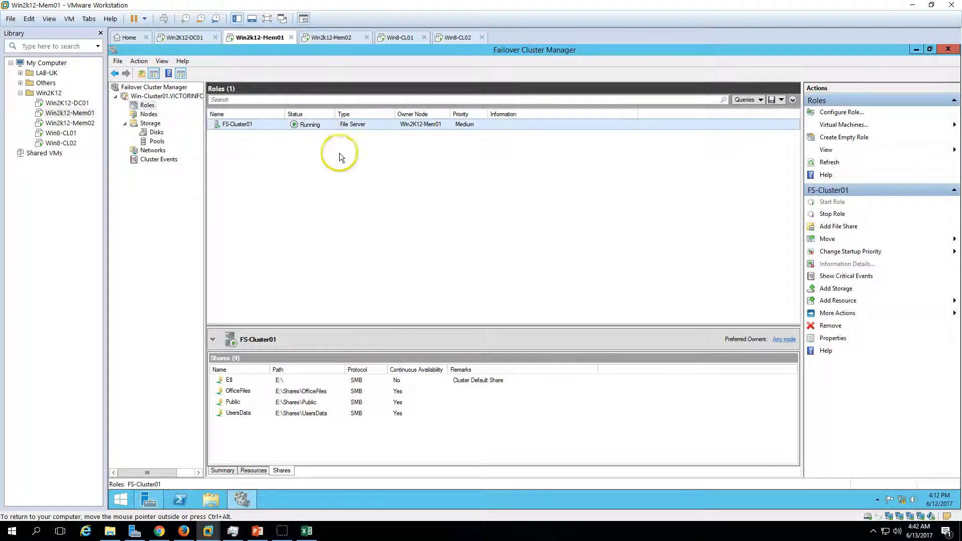
On Win8-CL01, refresh This PC and check access to the OfficeFiles (E:), Public (F:) and User01 (H:) network drives.
click(393, 38)
right_click(371, 248)
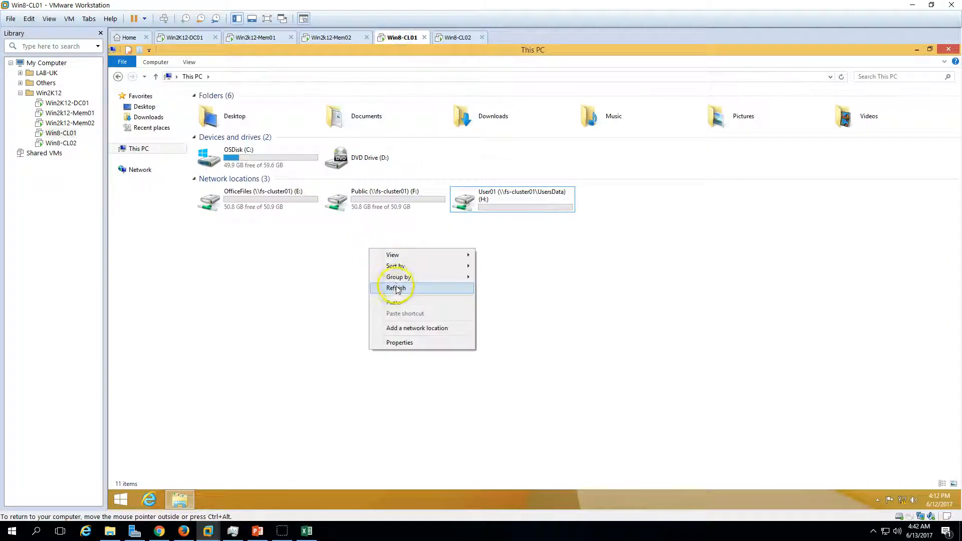
click(397, 289)
double_click(263, 209)
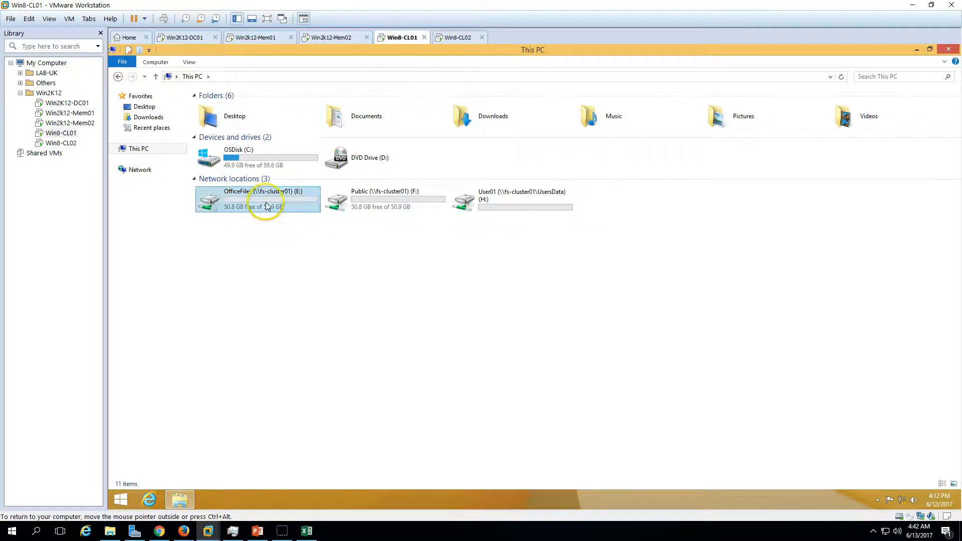
click(138, 149)
click(356, 203)
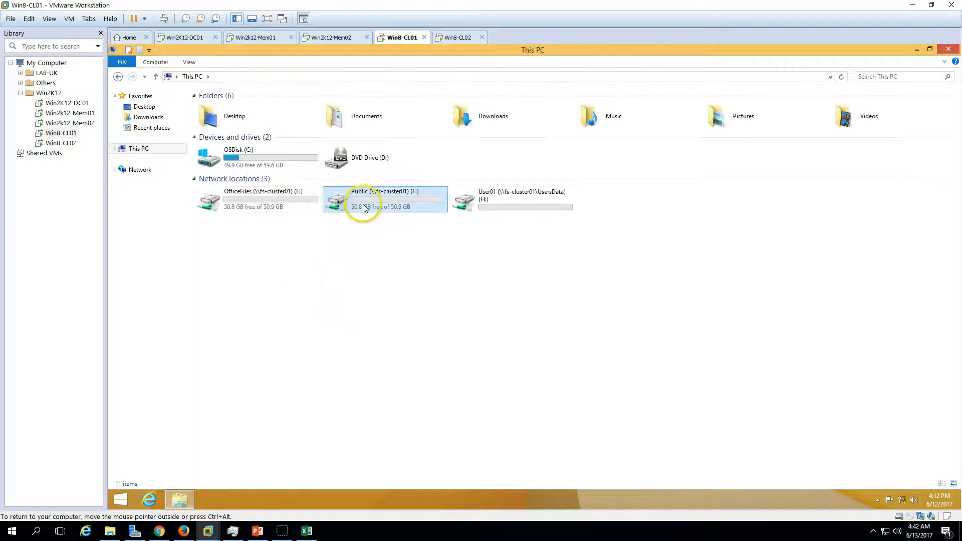
double_click(364, 208)
click(139, 149)
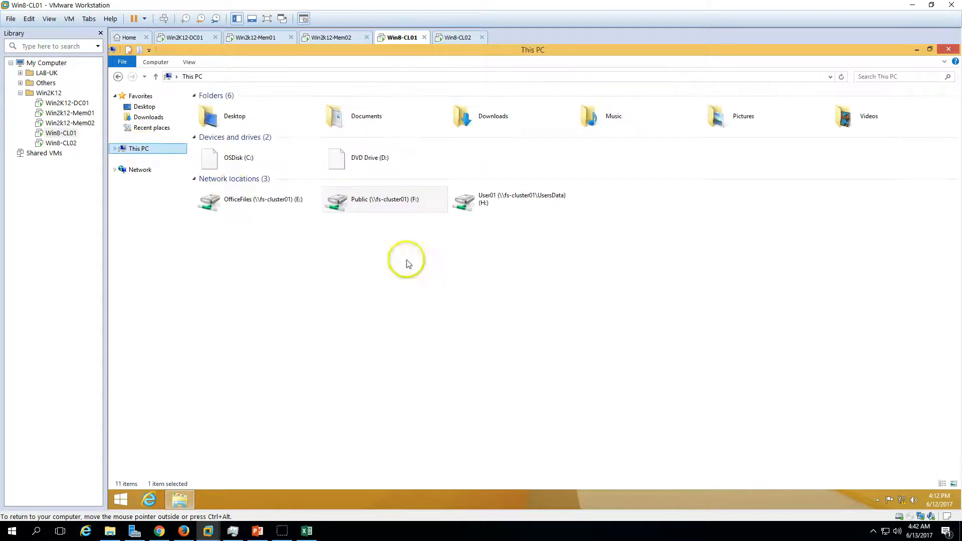
double_click(491, 215)
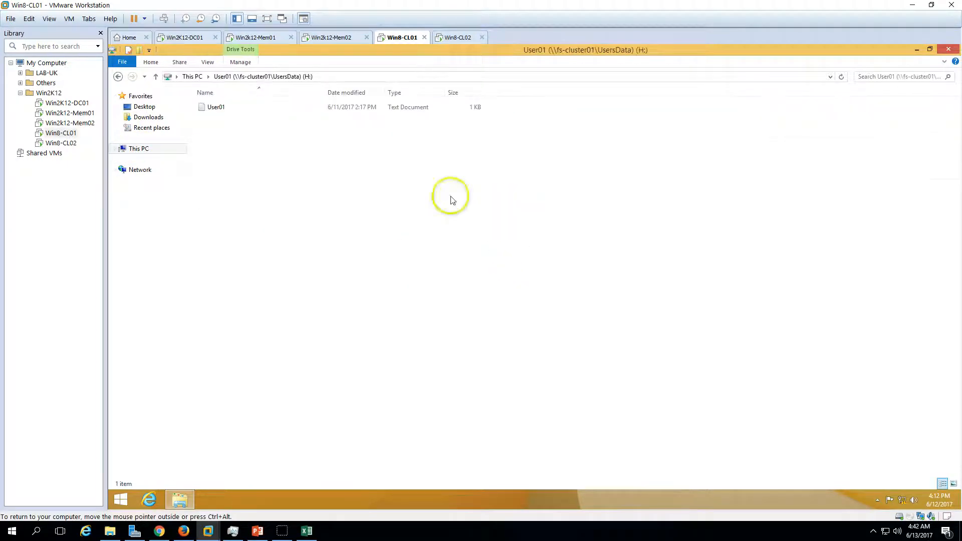
click(145, 150)
Recheck the role's owner node and the cluster nodes on Win2k12-Mem01, and return to the setup on Win2k12-Mem02.
click(258, 37)
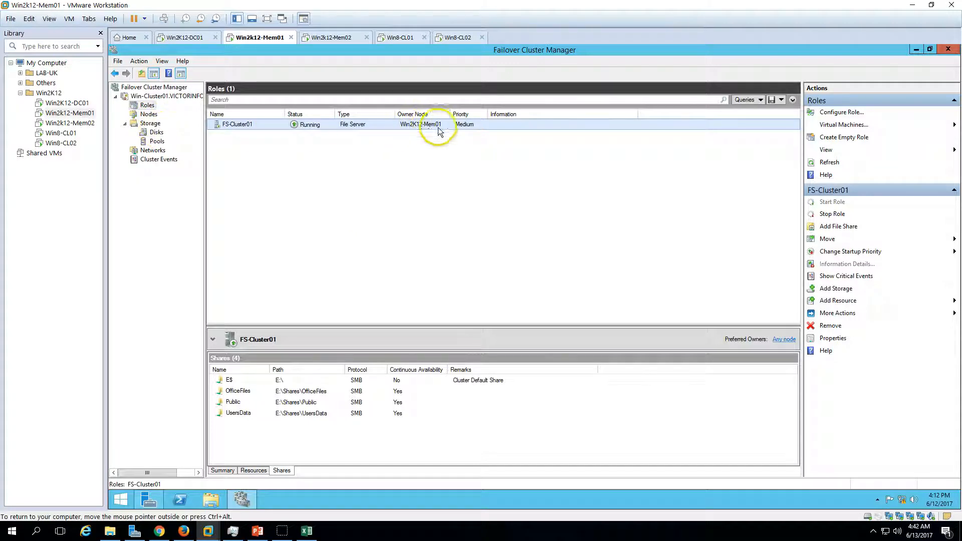
click(148, 115)
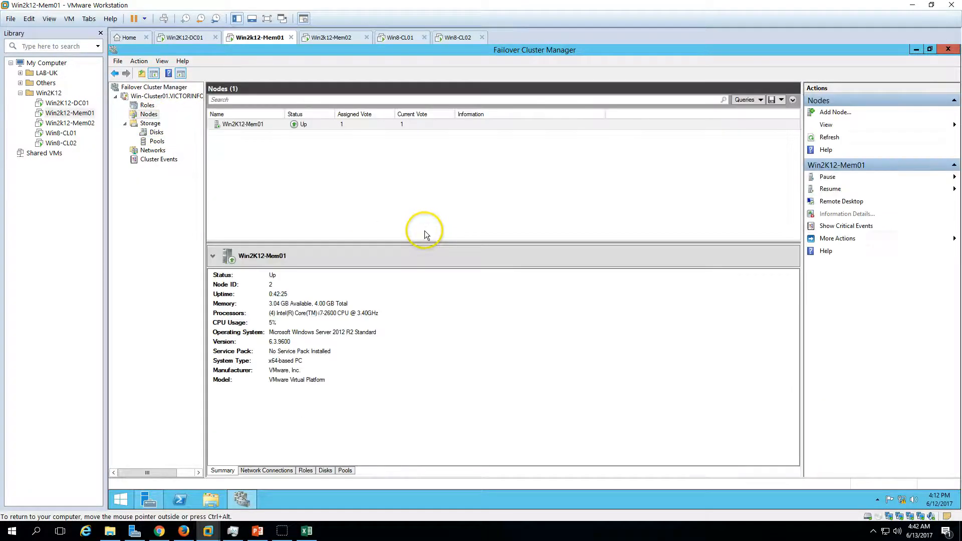
click(344, 37)
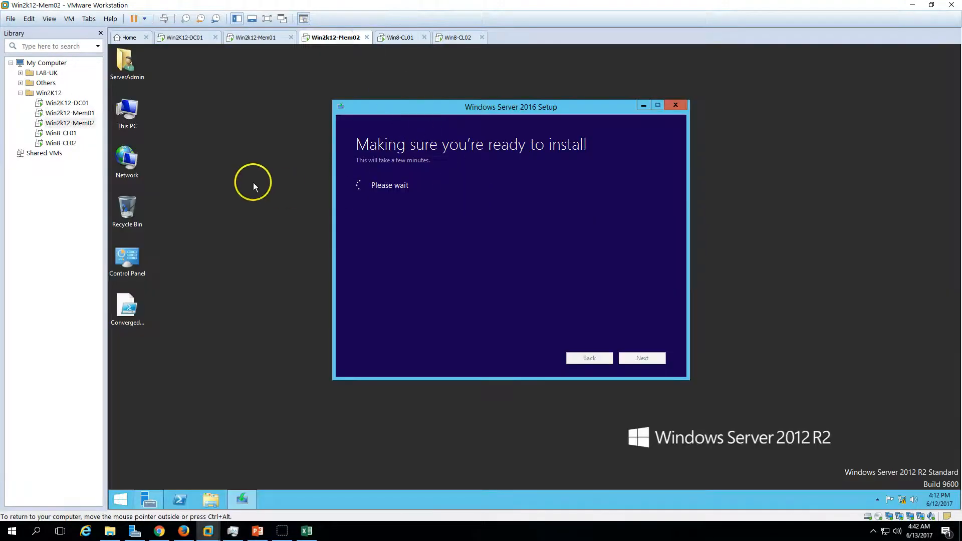
right_click(254, 182)
click(287, 212)
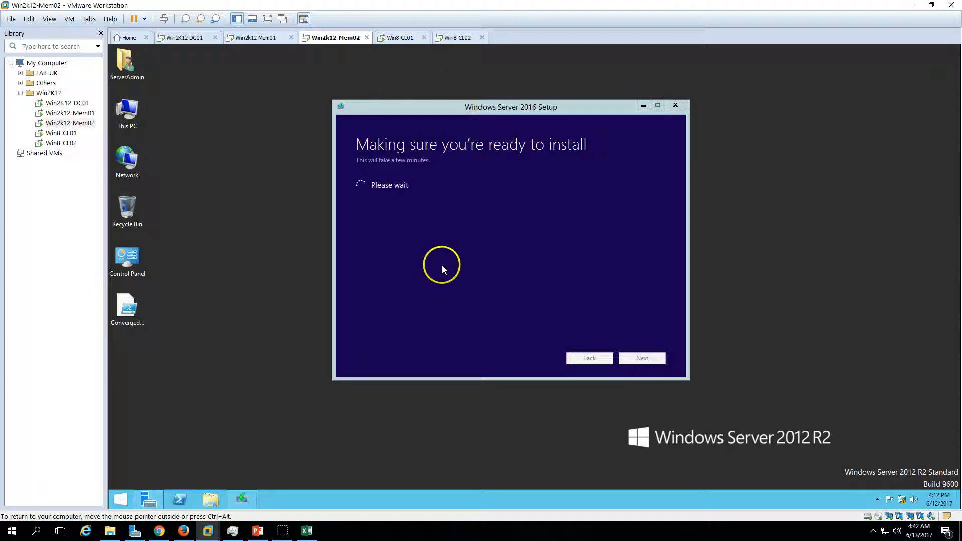
Read the notice about unrecommended Windows Server upgrades in the setup on Win2k12-Mem02 and confirm it.
drag(440, 108, 411, 106)
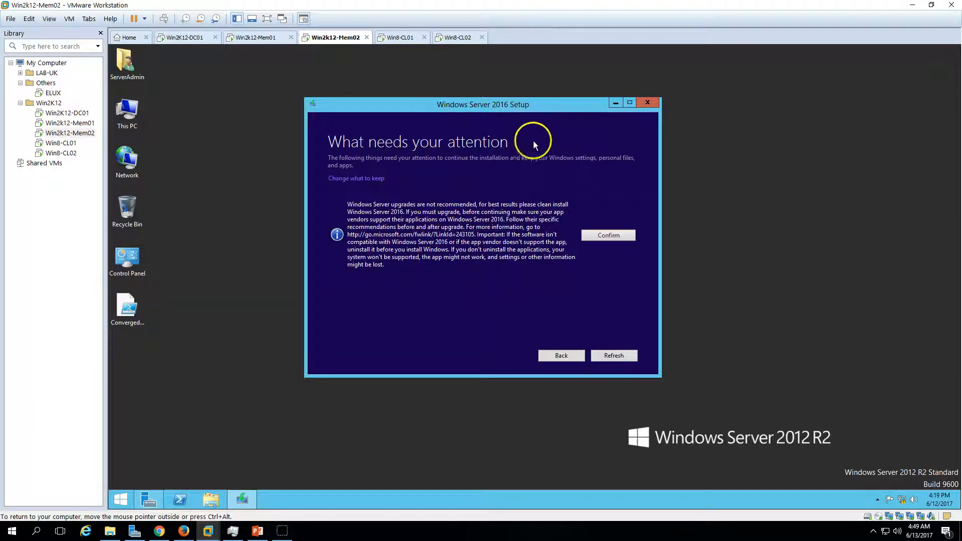
drag(348, 204, 460, 258)
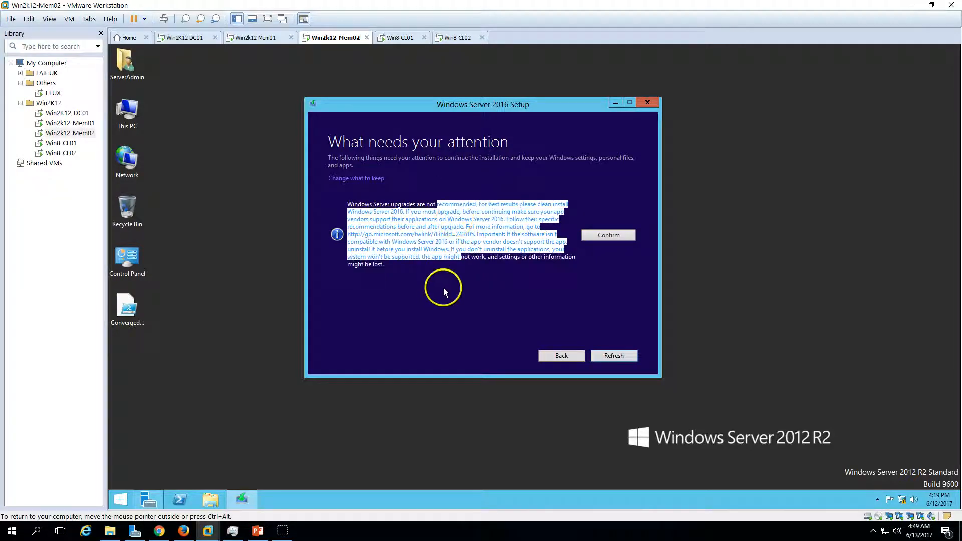
click(444, 288)
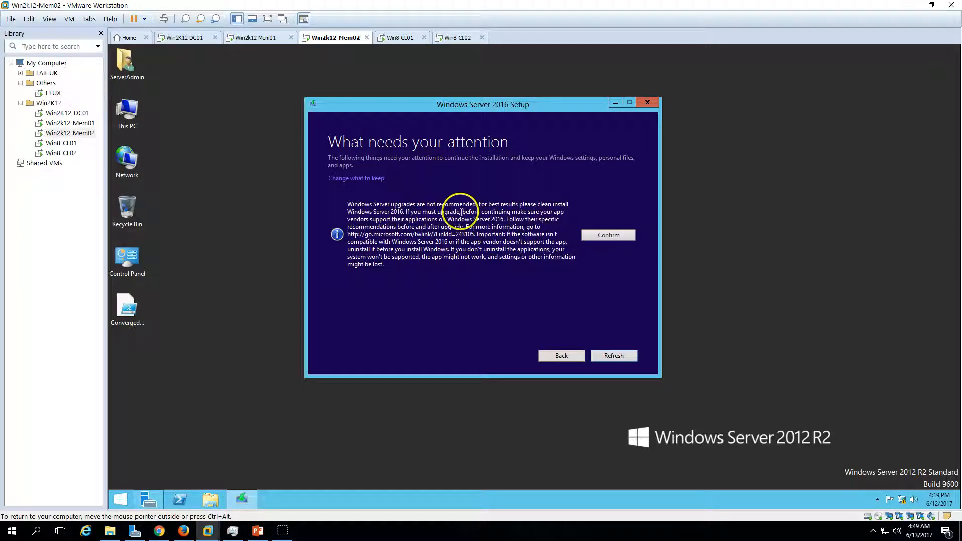
drag(412, 213, 535, 285)
click(534, 291)
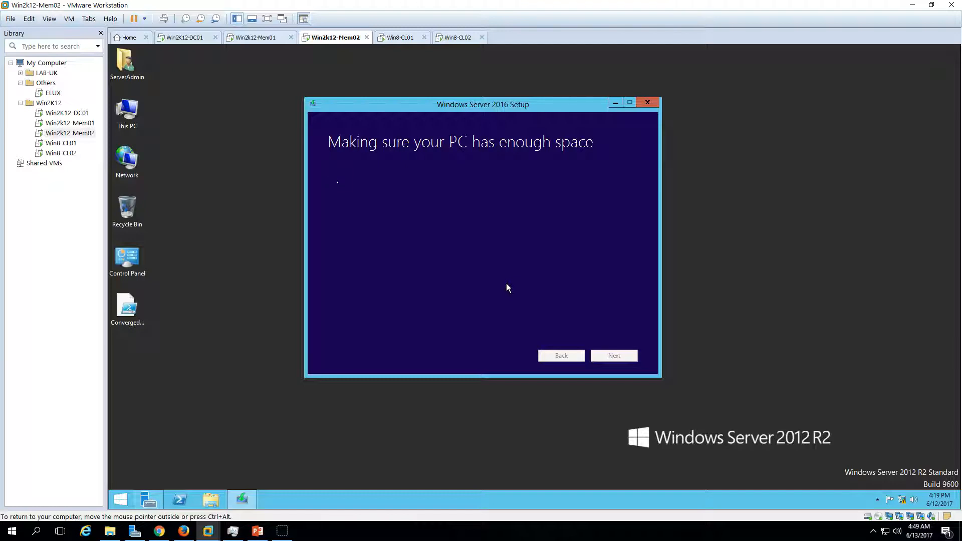
Check the free space on OSDisk (C:) in This PC beside the setup, and close This PC.
double_click(119, 119)
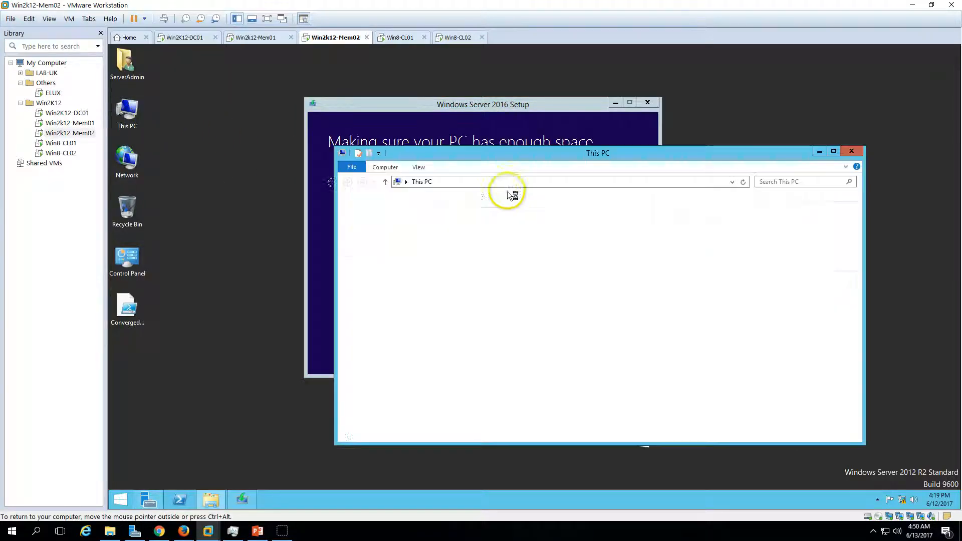
drag(534, 157, 377, 217)
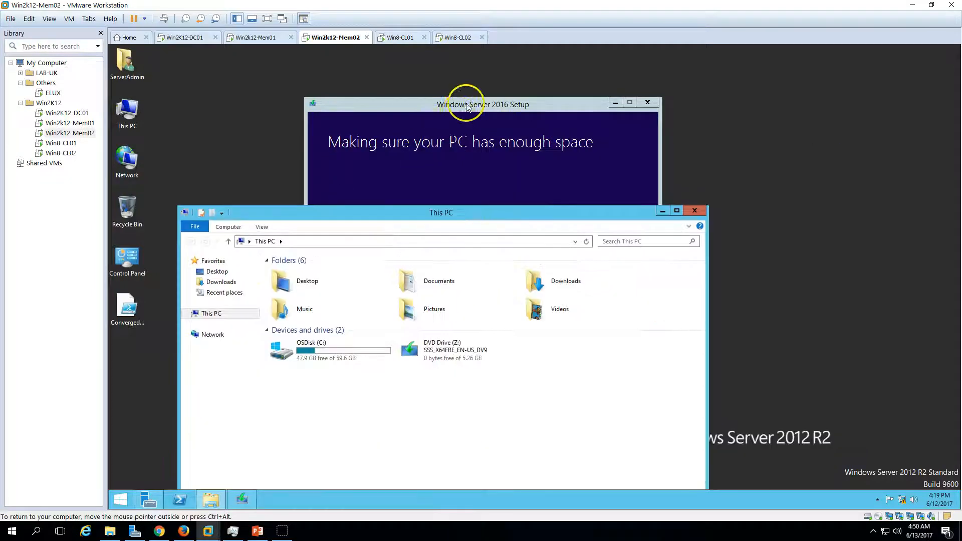
drag(459, 101, 652, 107)
drag(384, 222, 397, 155)
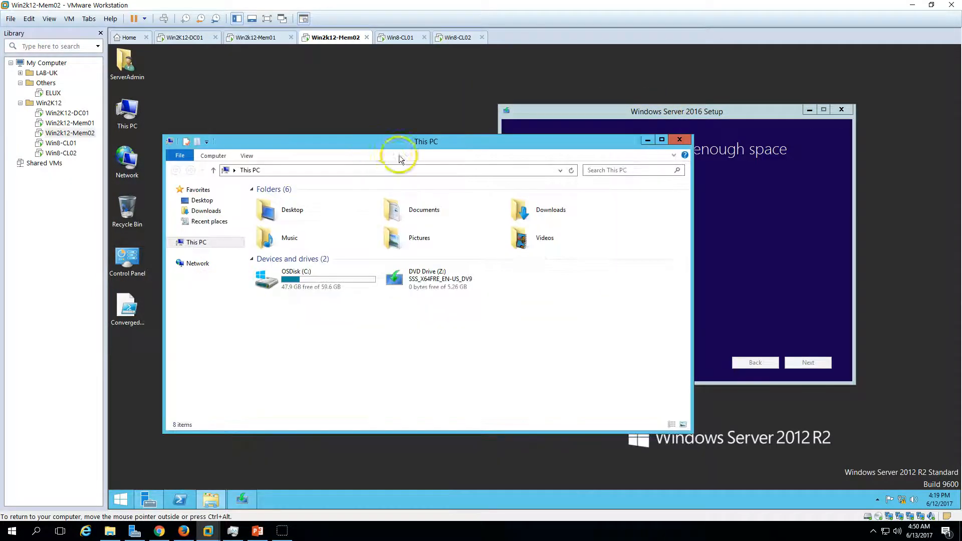
click(635, 115)
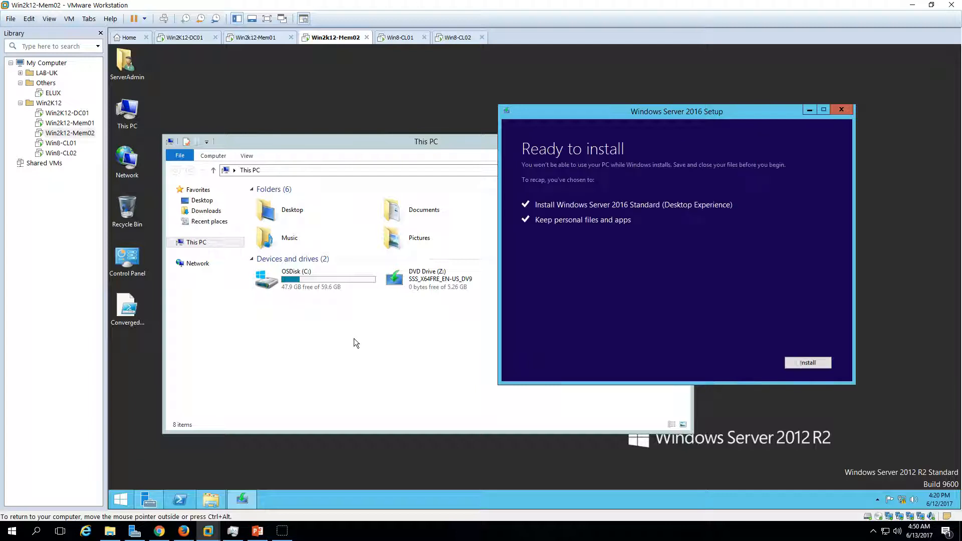
click(343, 342)
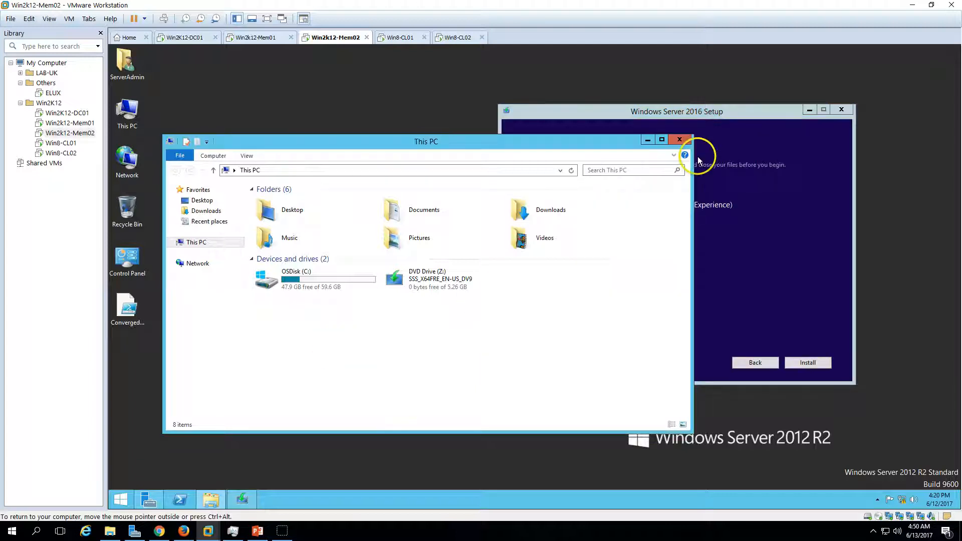
click(679, 140)
Start installing Windows Server 2016 Standard (Desktop Experience) with personal files and apps kept, and collapse the Others folder in the VM library.
drag(681, 115, 506, 107)
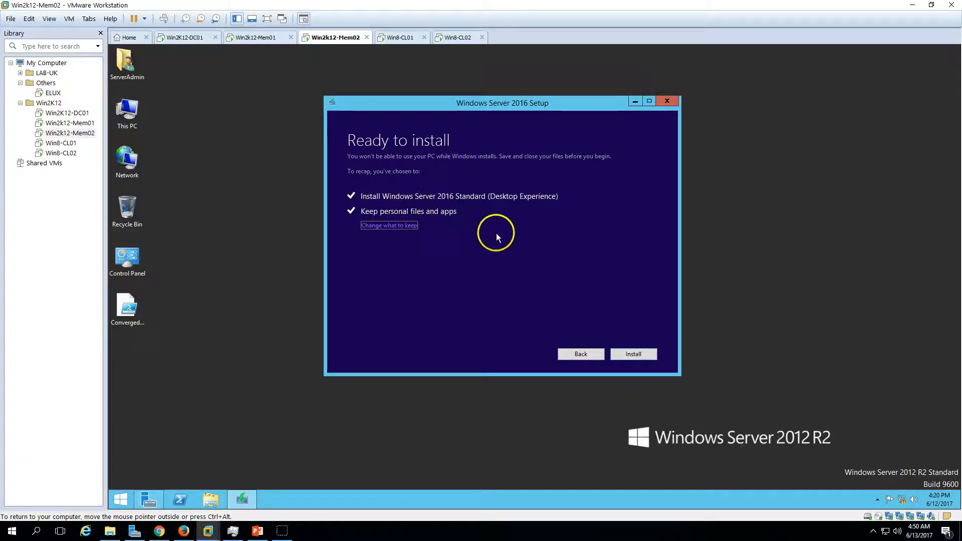
click(633, 354)
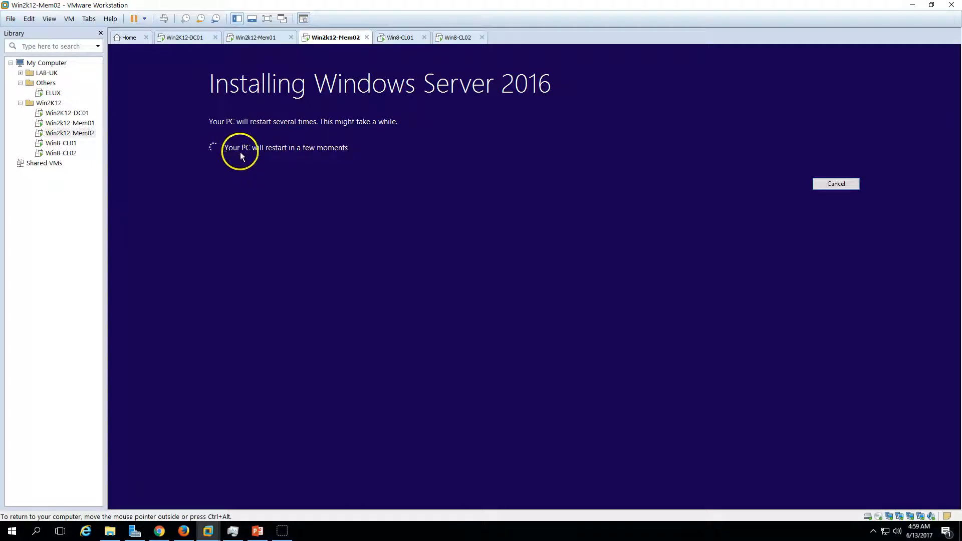
click(287, 164)
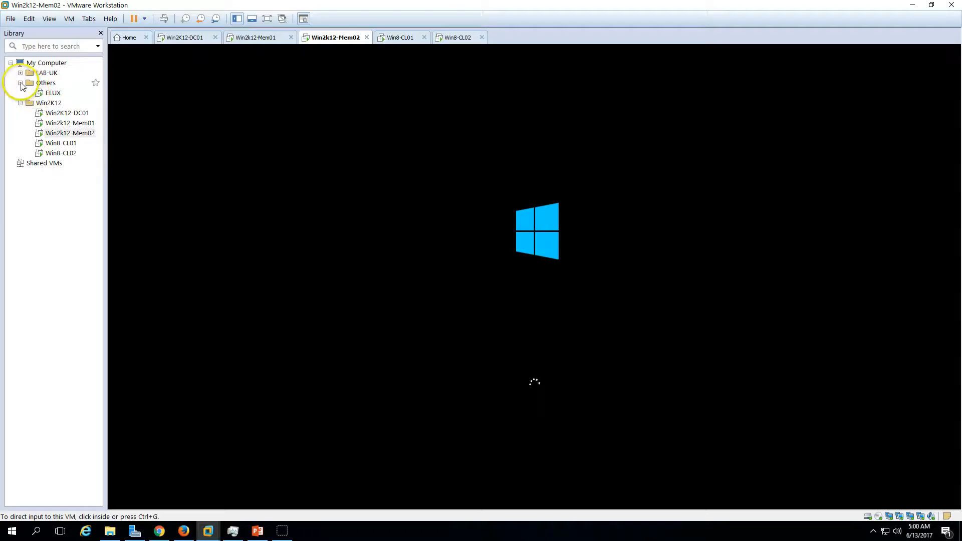
click(21, 83)
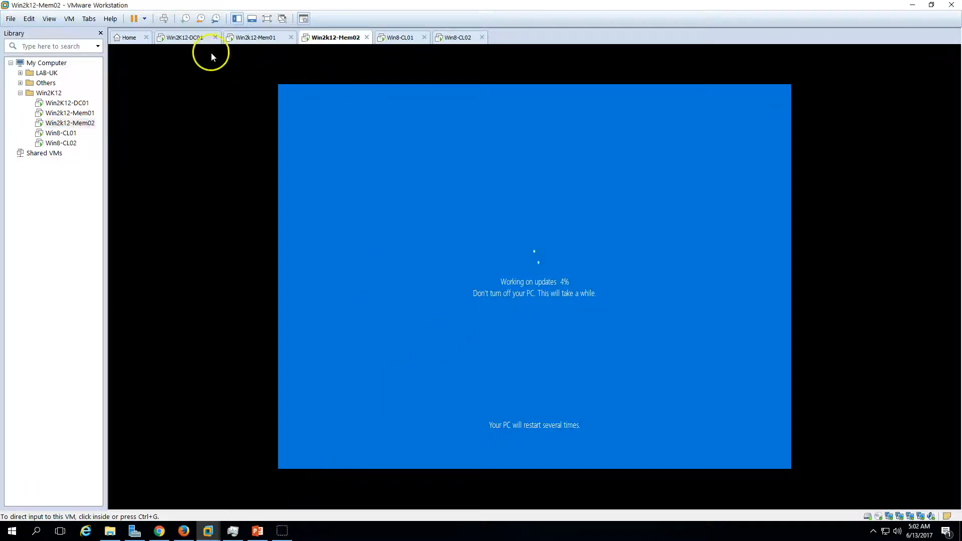
On Win2K12-DC01, open Active Directory Users and Computers and examine the computer accounts in the NOIDA Servers unit.
click(201, 38)
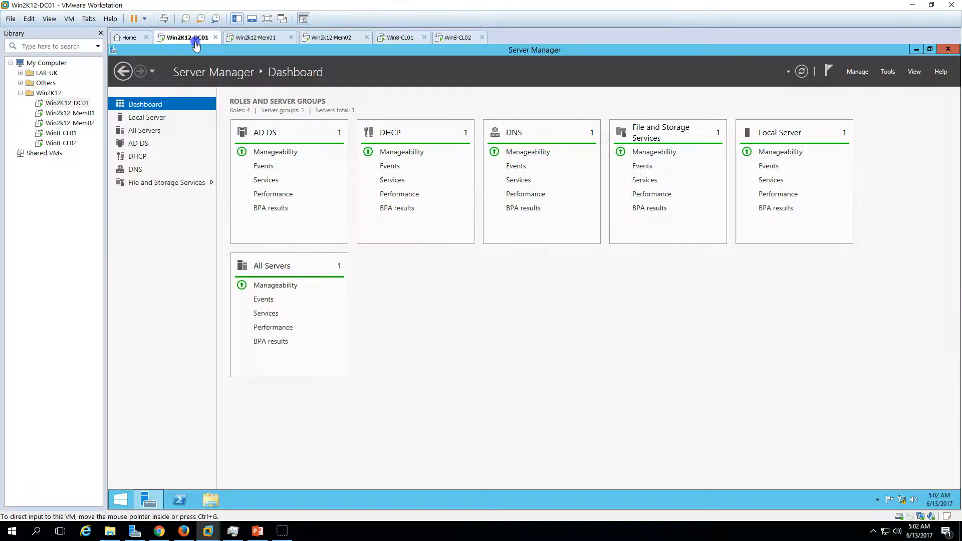
click(892, 73)
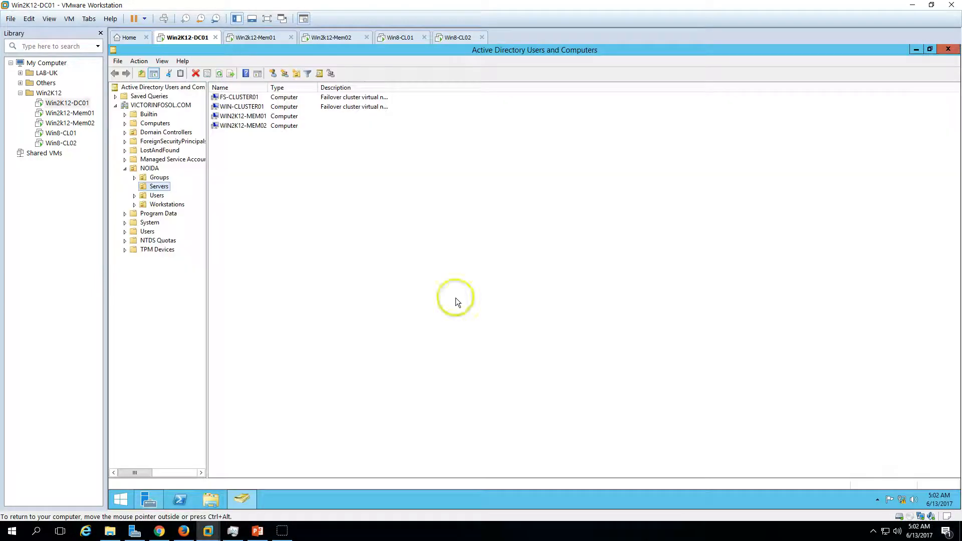
click(250, 116)
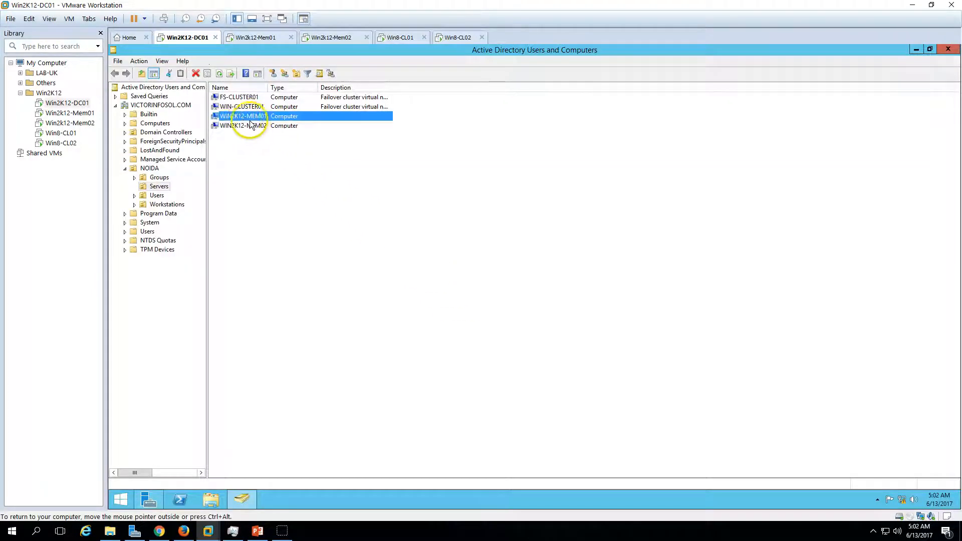
click(156, 188)
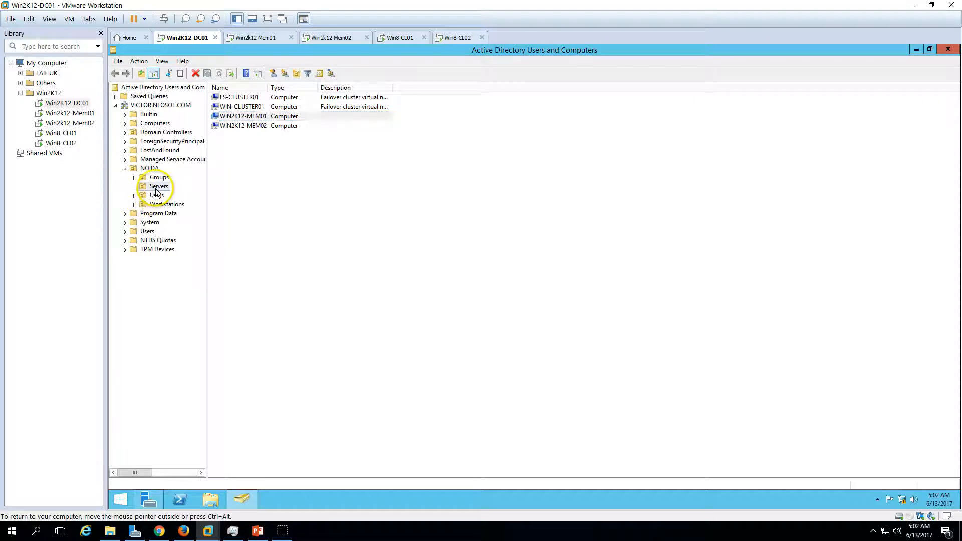
click(235, 117)
right_click(282, 115)
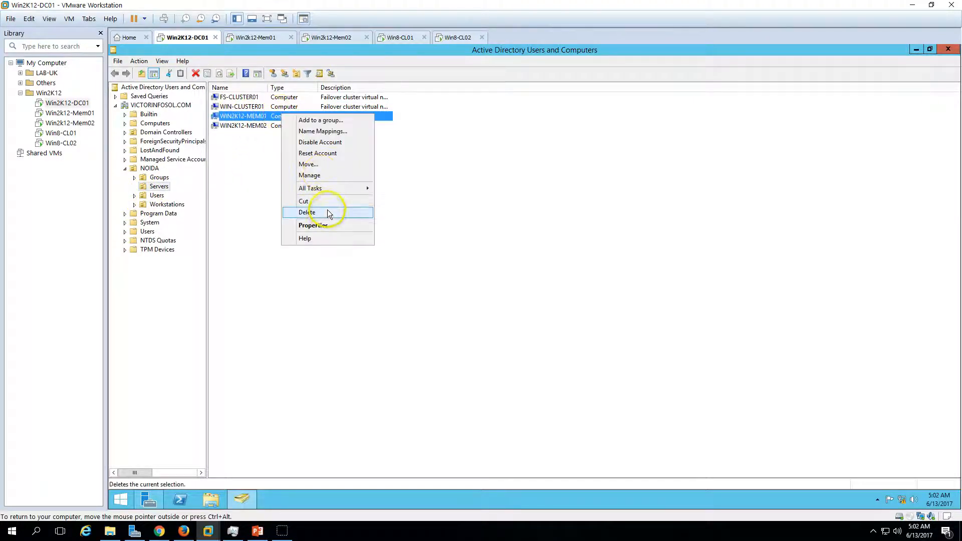
click(264, 161)
Check the operating system name and version in the properties of the WIN2K12-MEM02 computer account, and close them.
click(266, 129)
right_click(267, 126)
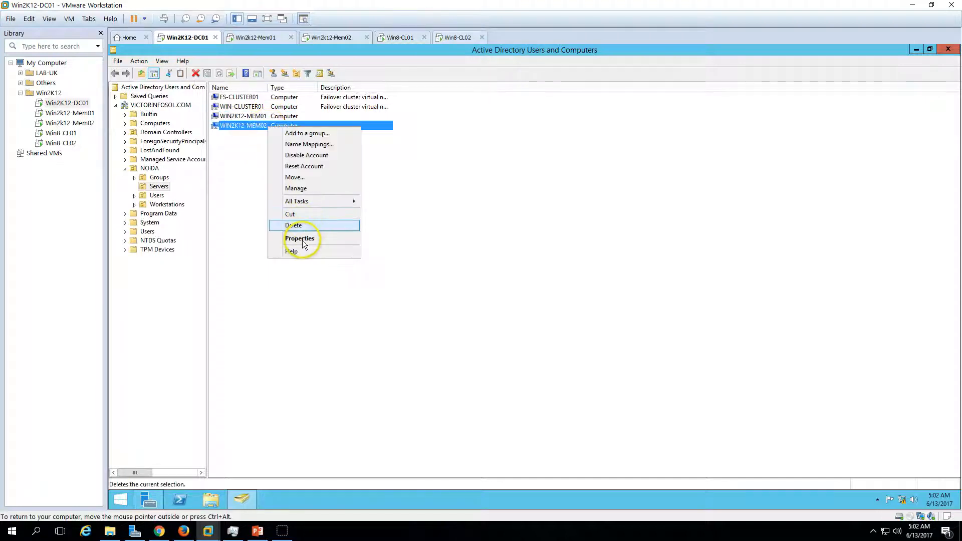
click(306, 241)
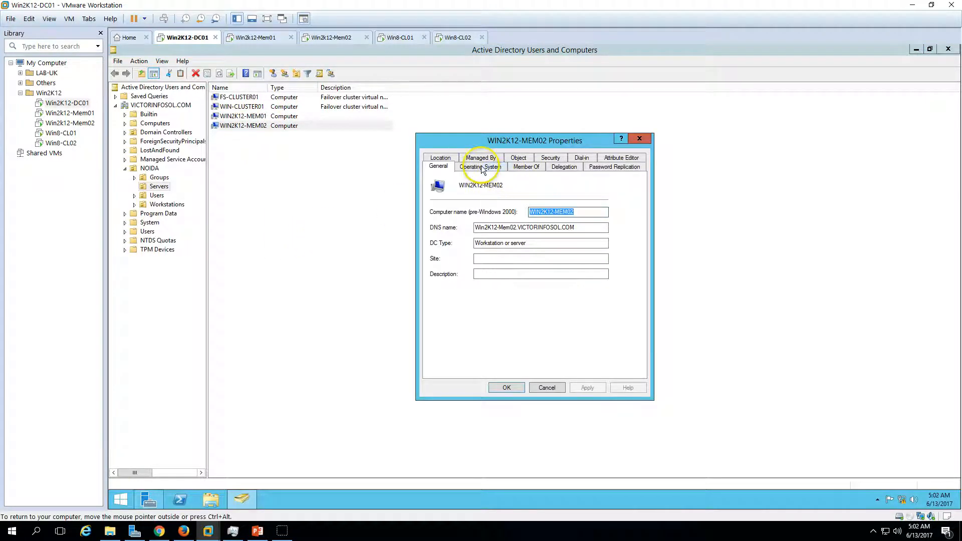
click(482, 167)
click(569, 182)
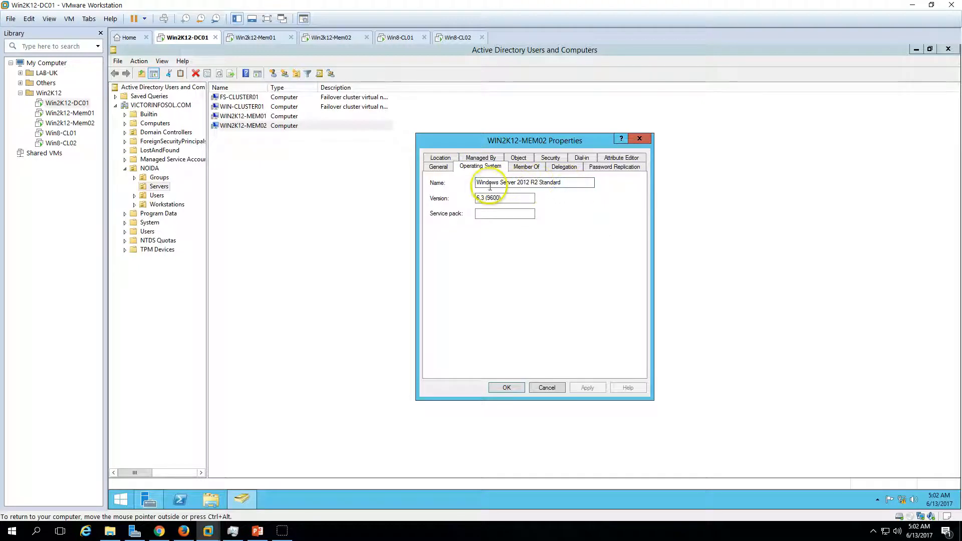
drag(476, 184, 570, 193)
click(507, 387)
click(369, 337)
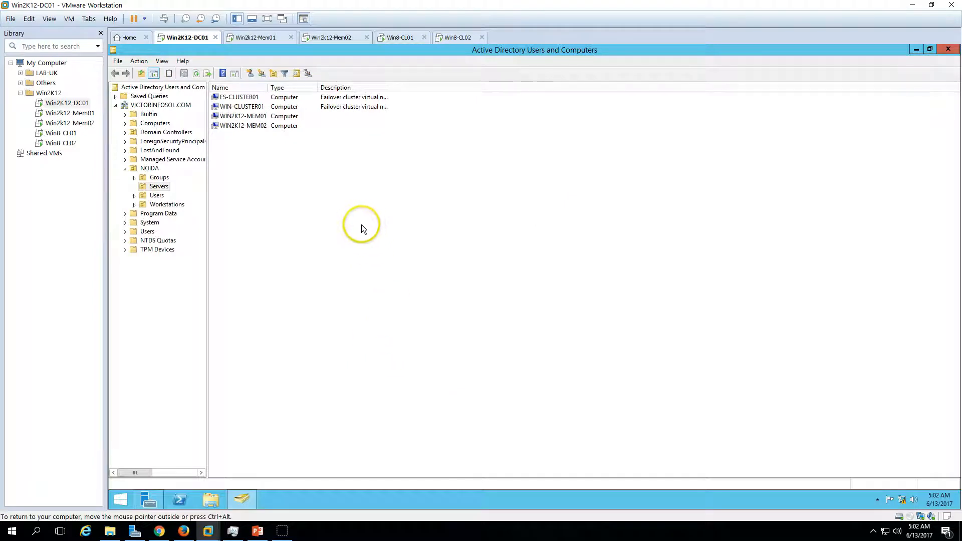
Unlock the upgraded Win2k12-Mem02 and sign in as ServerAdmin with the account password.
click(333, 38)
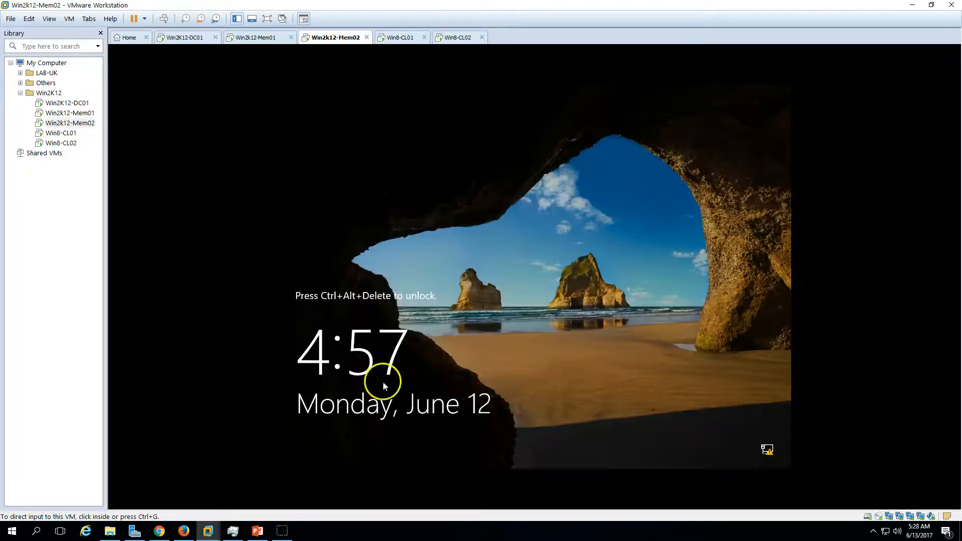
click(164, 19)
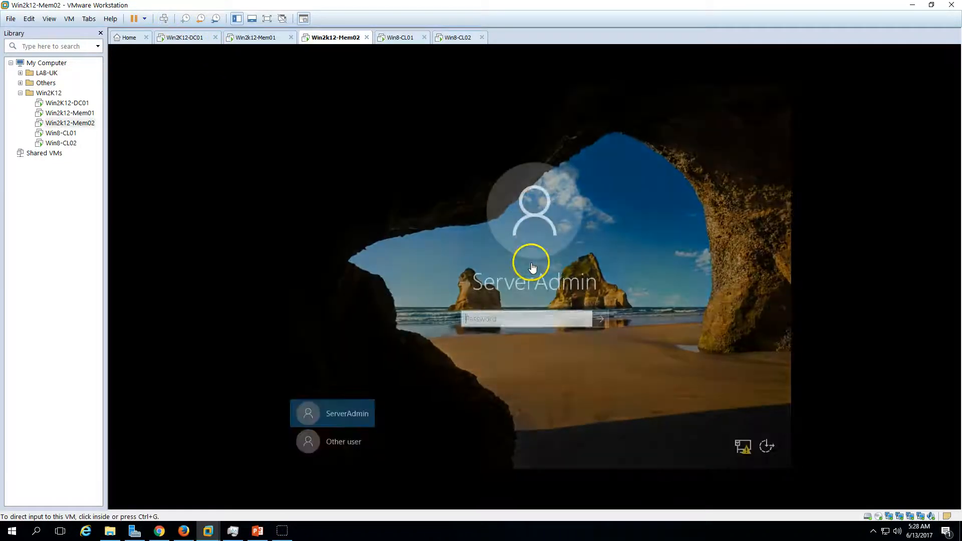
click(524, 312)
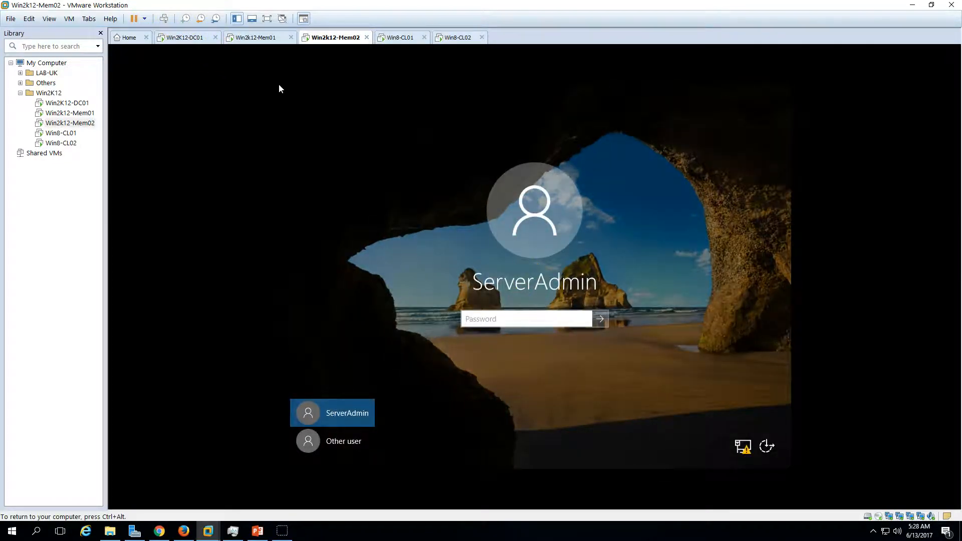
text(Pa$$w0r)
key(Return)
key(ctrl+alt)
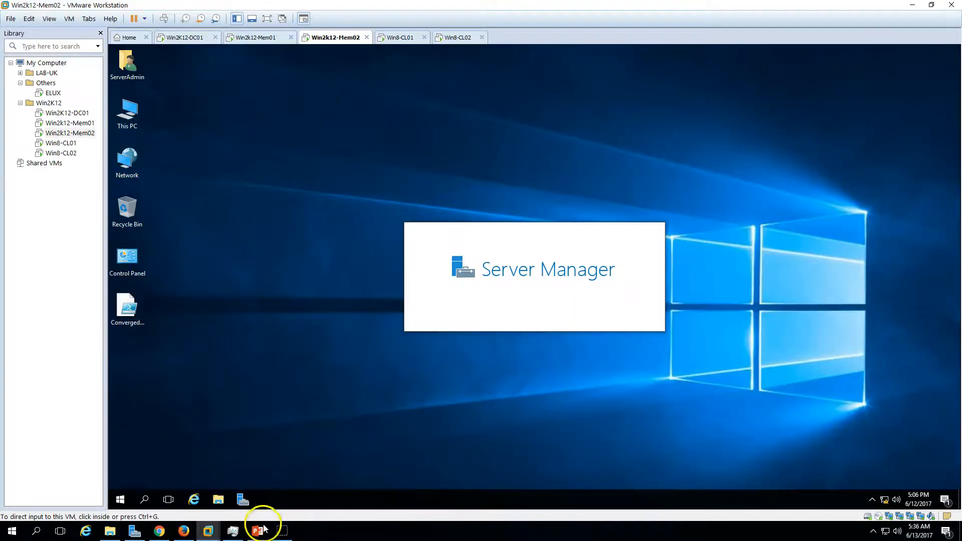
Review the in-place upgrade steps on the PowerPoint slide and return to the desktop of Win2k12-Mem02.
click(257, 531)
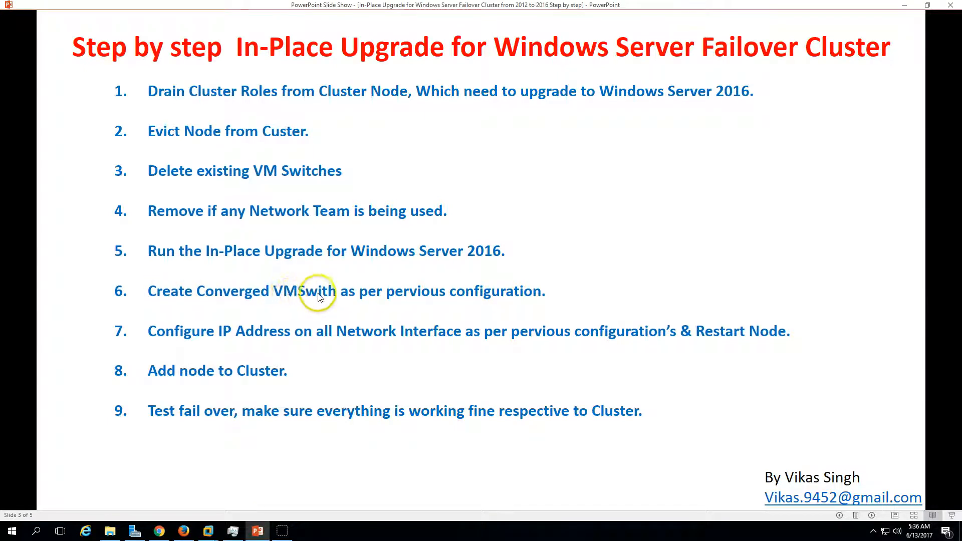
click(258, 531)
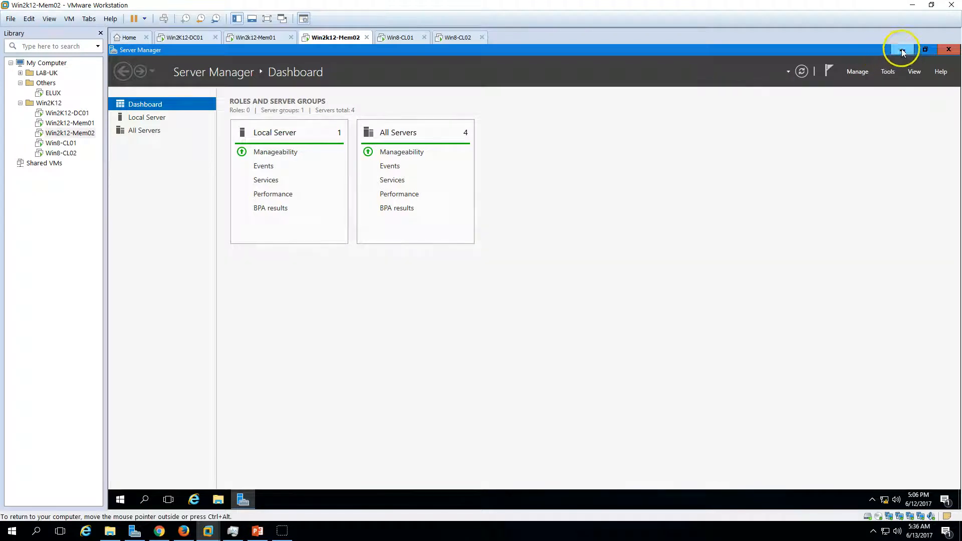
click(901, 48)
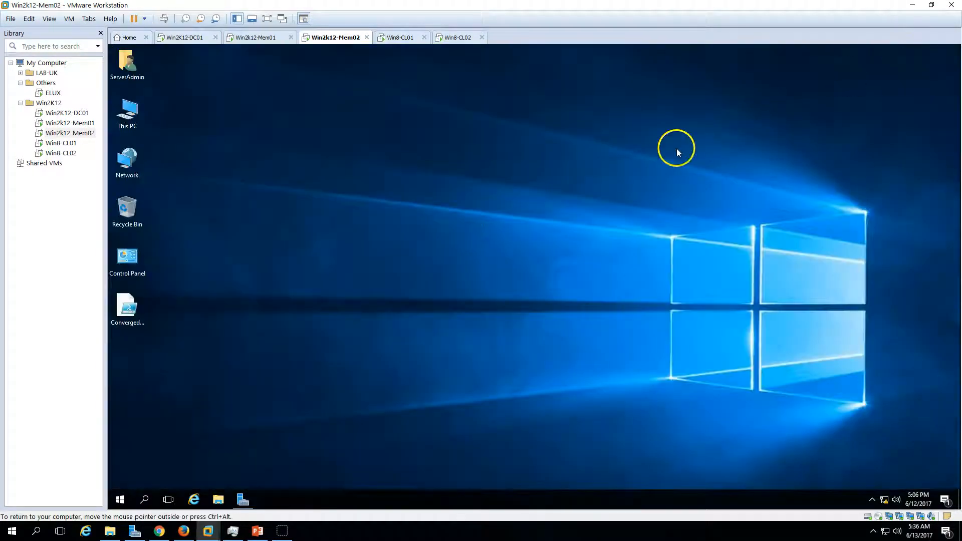
Open the ConvergedNetSwitch script from the desktop and copy the team name Converged-vNIC from its comment.
right_click(143, 306)
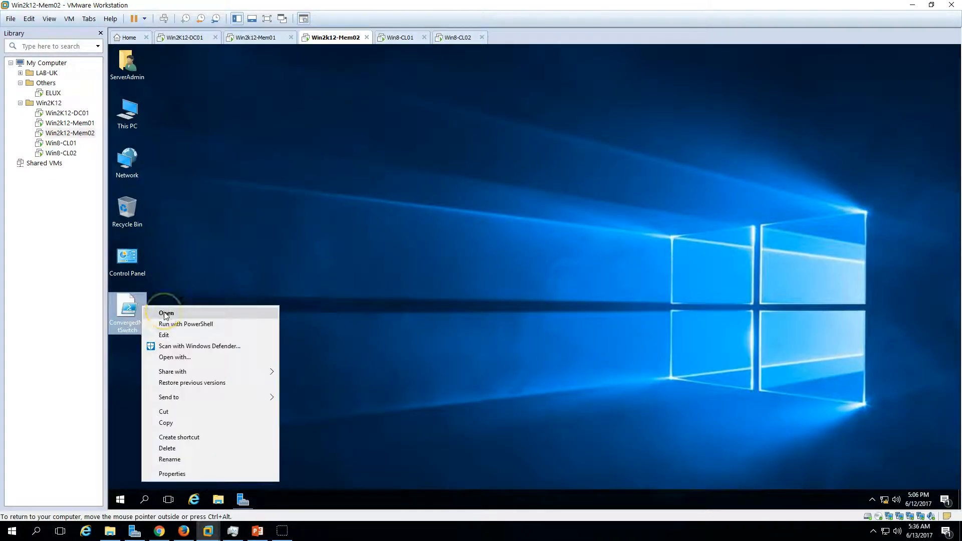
click(166, 313)
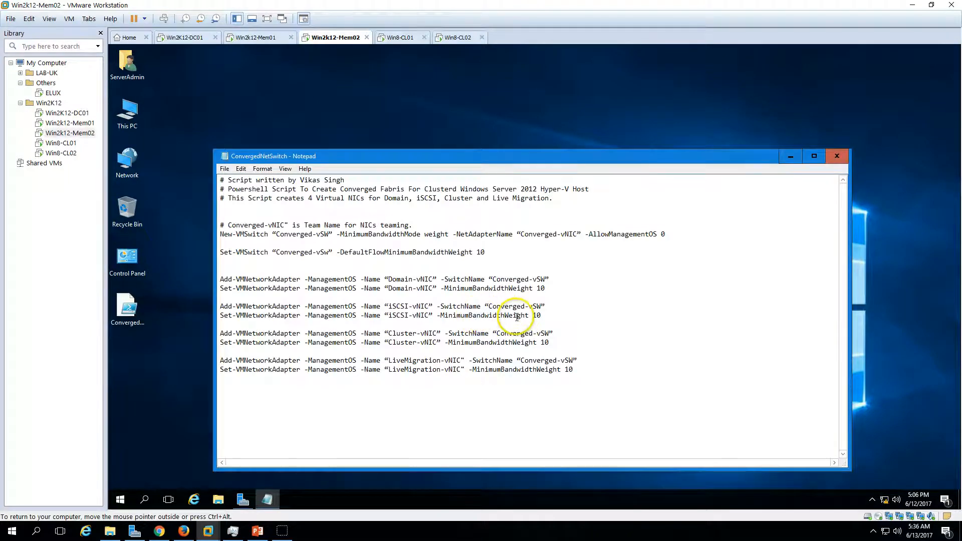
drag(286, 225, 232, 227)
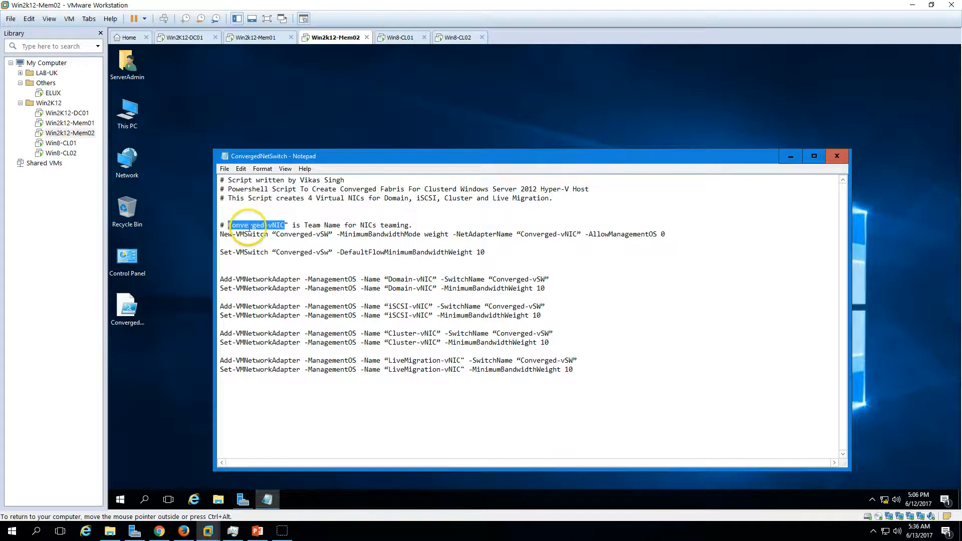
right_click(246, 227)
click(281, 260)
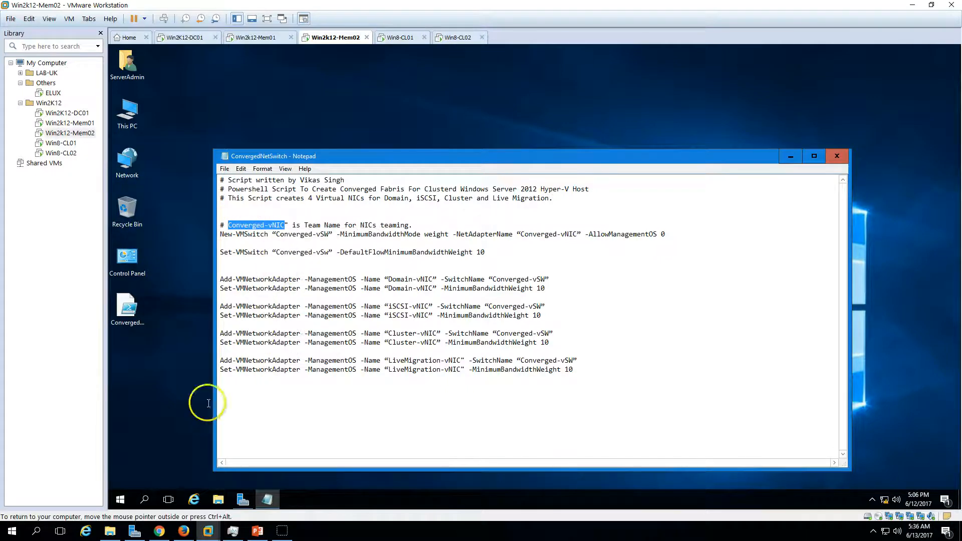
Open the NIC Teaming settings from the Local Server properties in Server Manager.
click(242, 499)
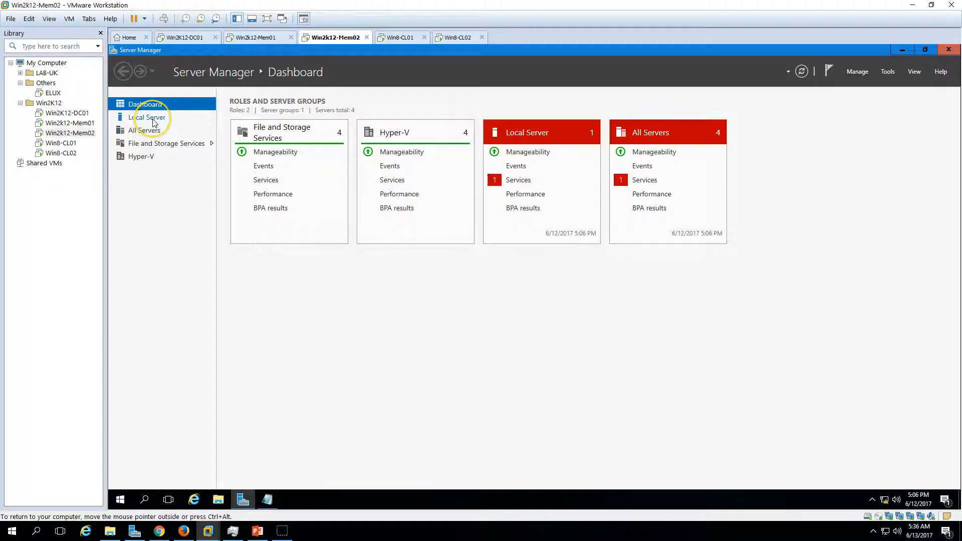
click(154, 121)
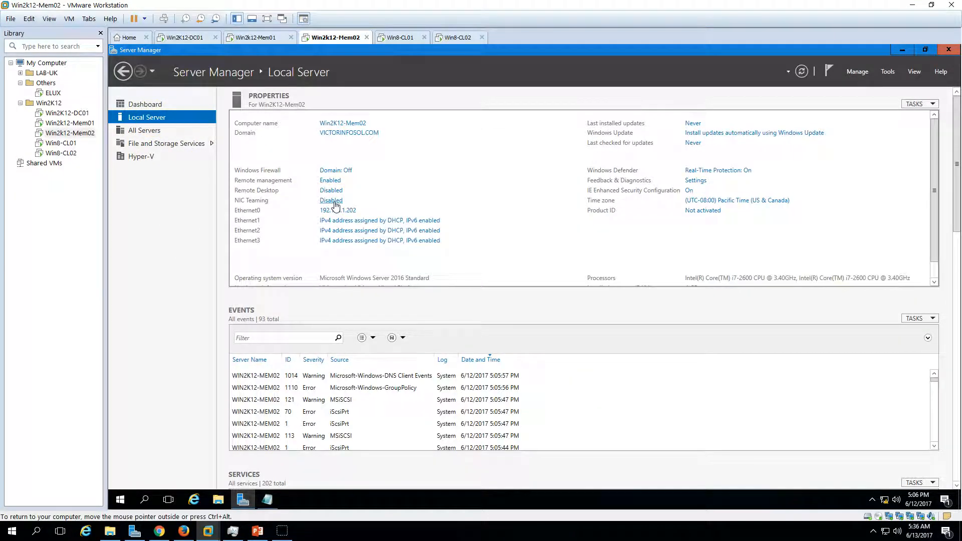
click(331, 200)
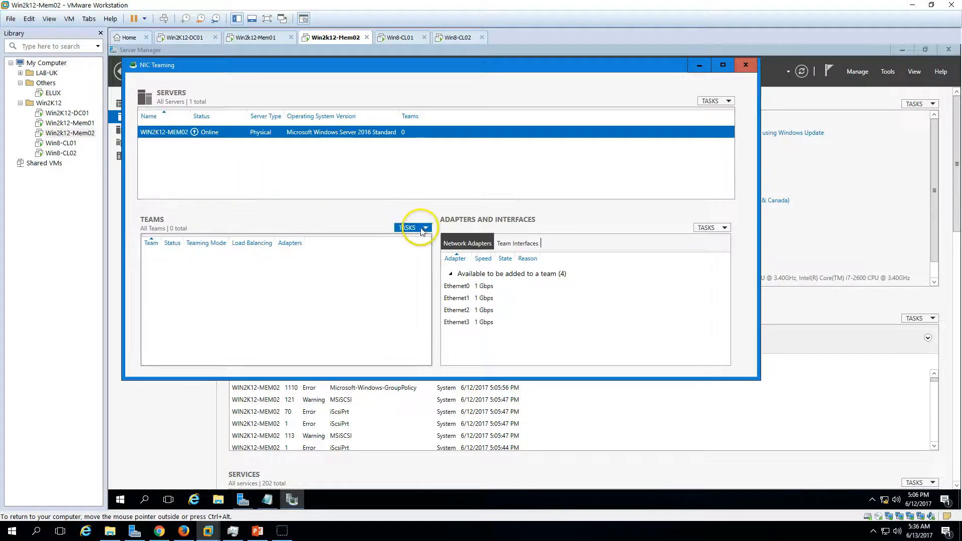
Create a NIC team named Converged-vNIC from Ethernet0, Ethernet1, Ethernet2 and Ethernet3, and close the ConvergedNetSwitch script in Notepad.
click(422, 229)
click(420, 240)
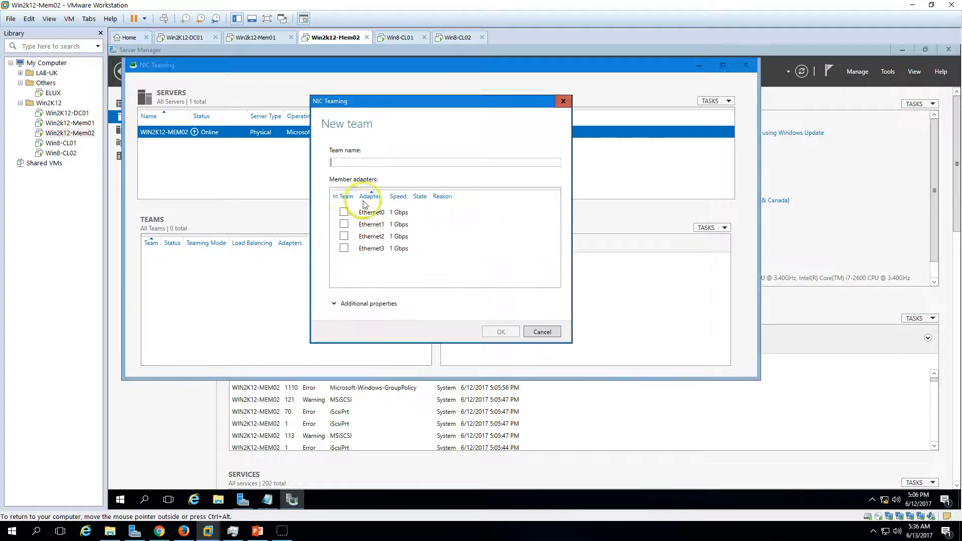
key(ctrl+v)
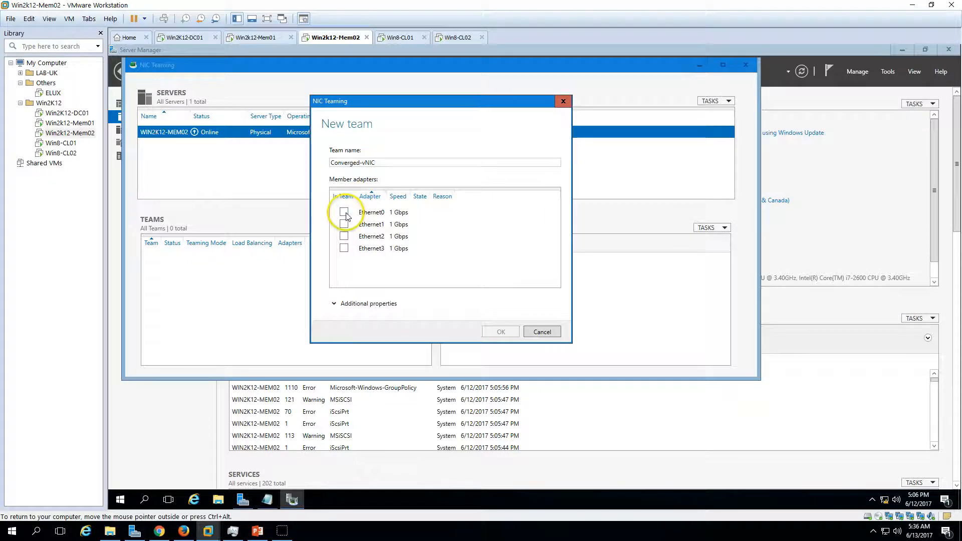
click(343, 212)
click(344, 224)
click(344, 236)
click(344, 248)
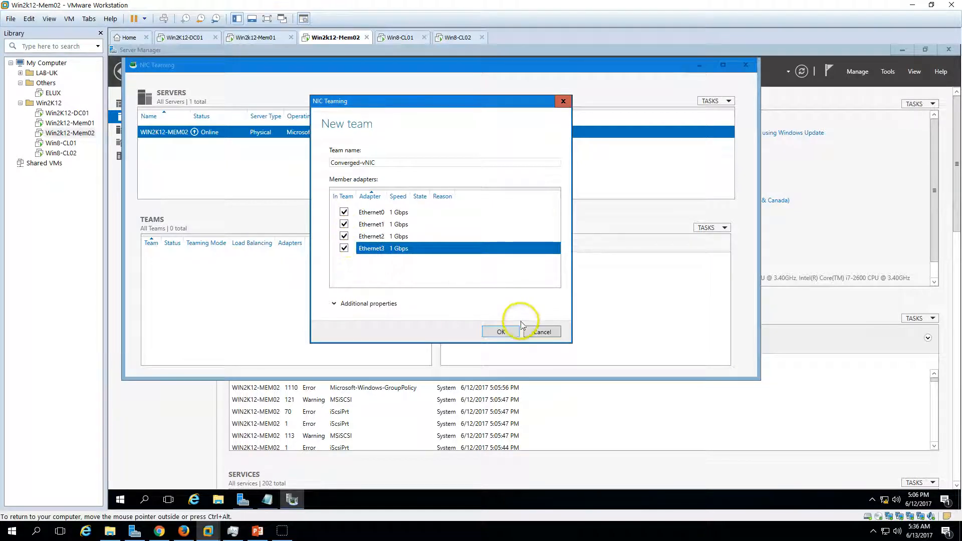
click(510, 333)
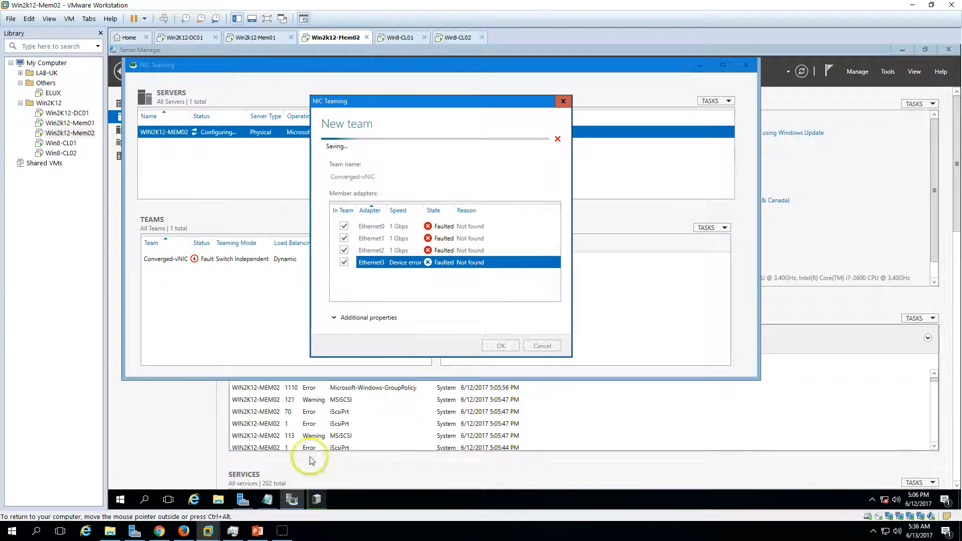
click(273, 507)
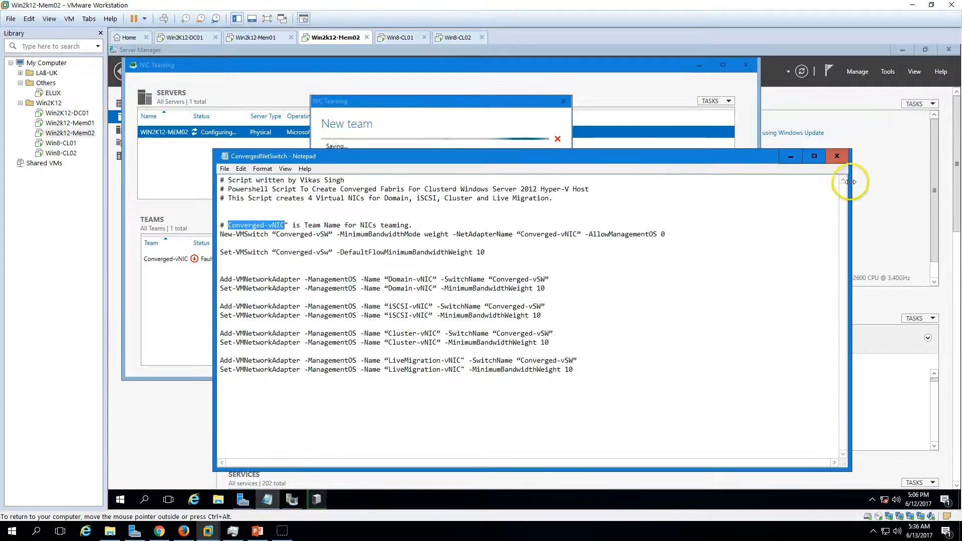
click(837, 156)
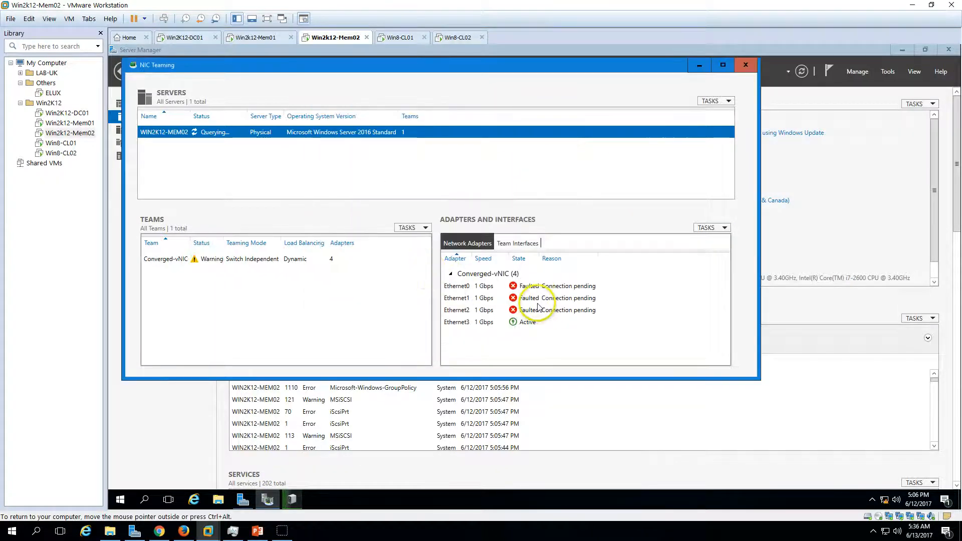
Check the states of the four member adapters and the Converged-vNIC team, and close NIC Teaming.
click(536, 312)
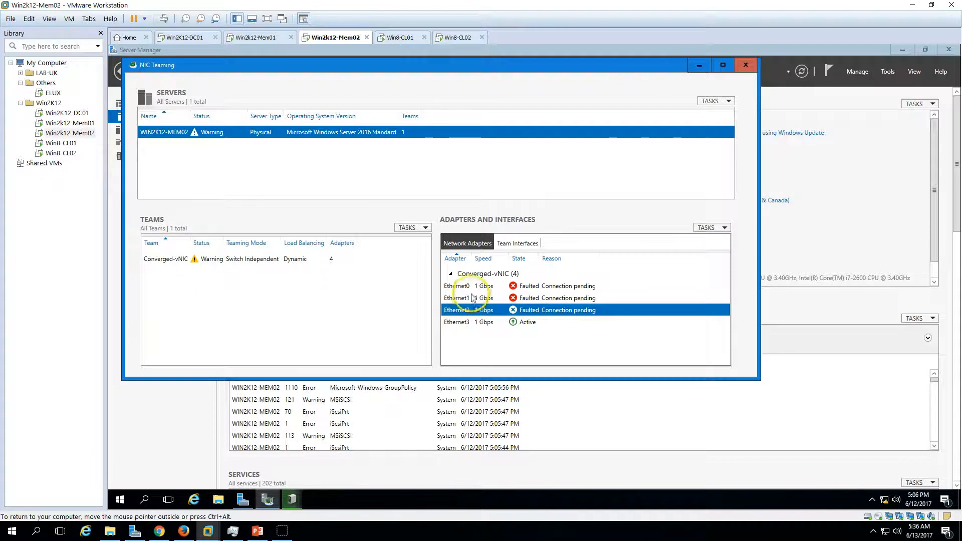
click(458, 286)
click(554, 299)
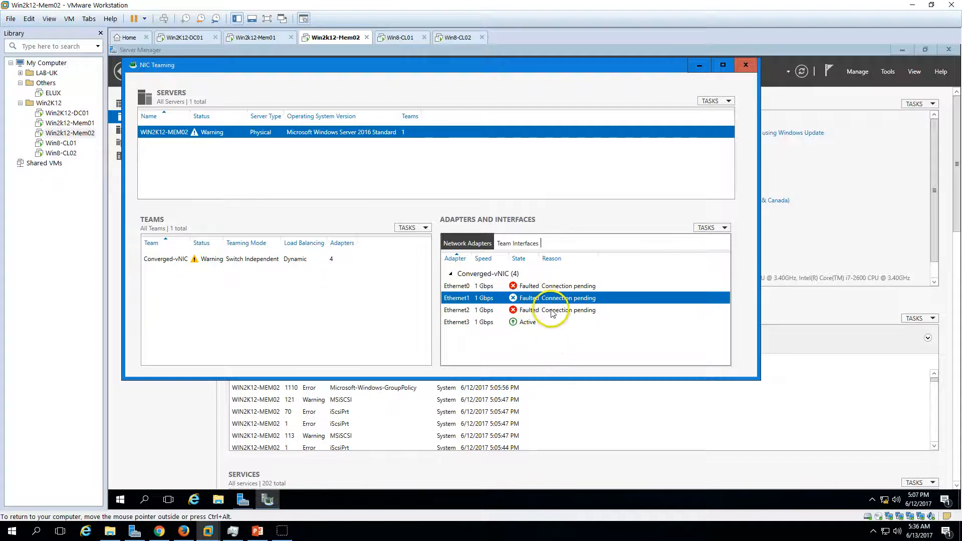
click(552, 313)
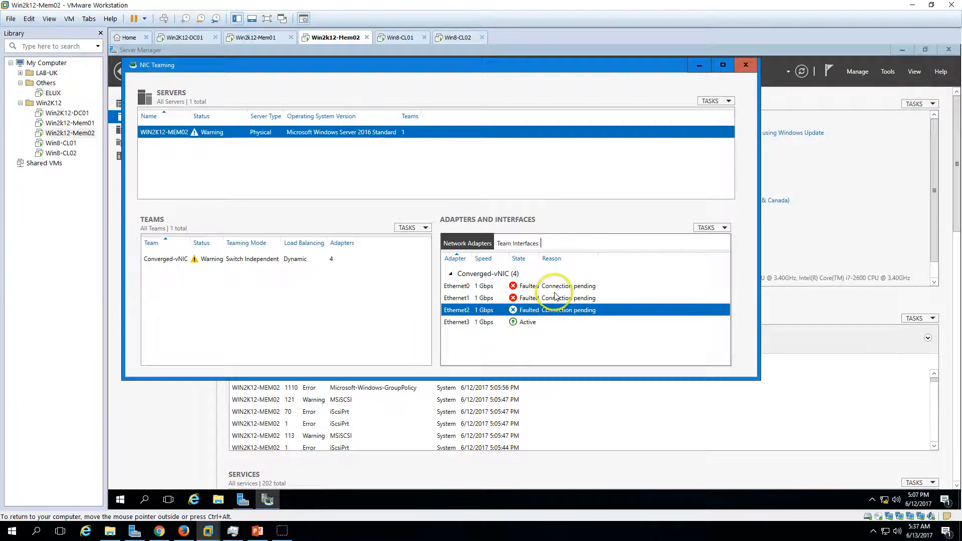
click(551, 299)
click(556, 287)
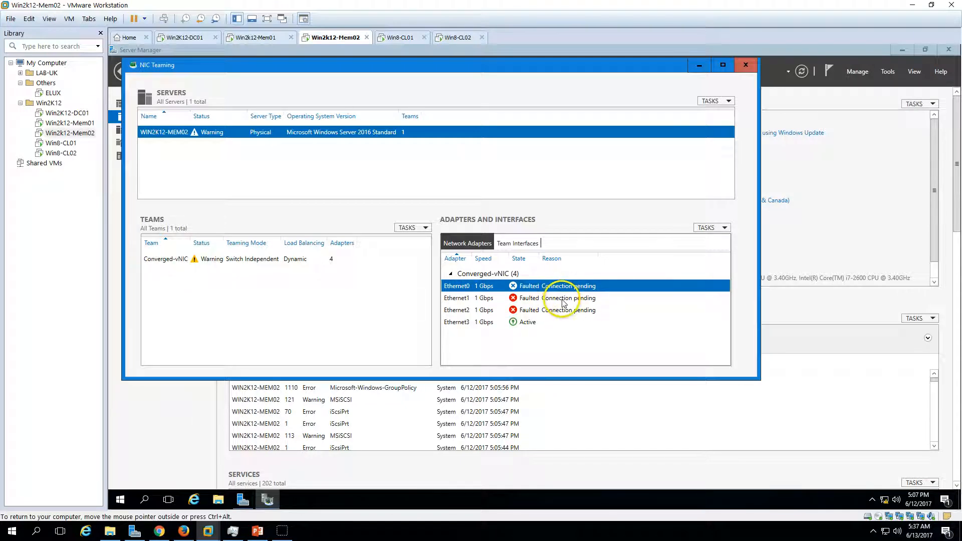
click(562, 299)
click(563, 310)
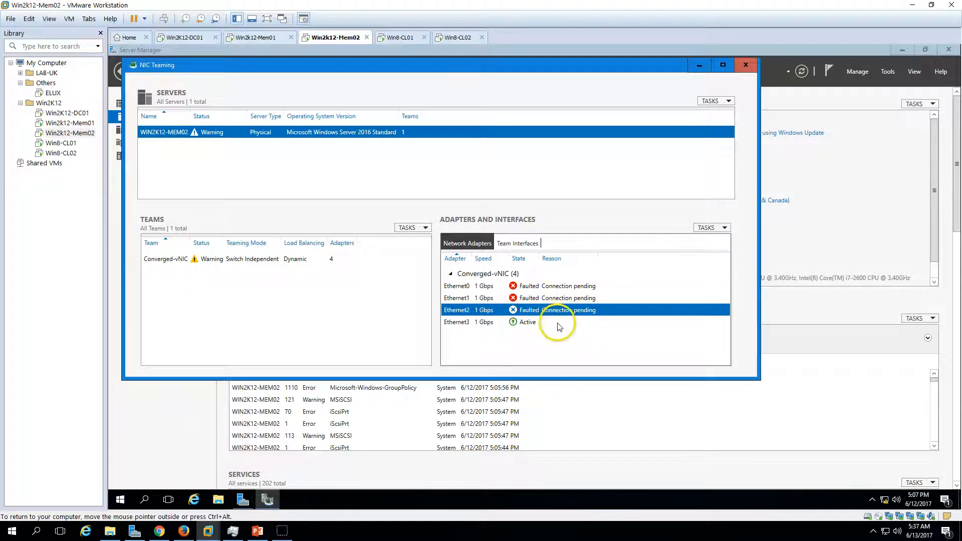
click(560, 328)
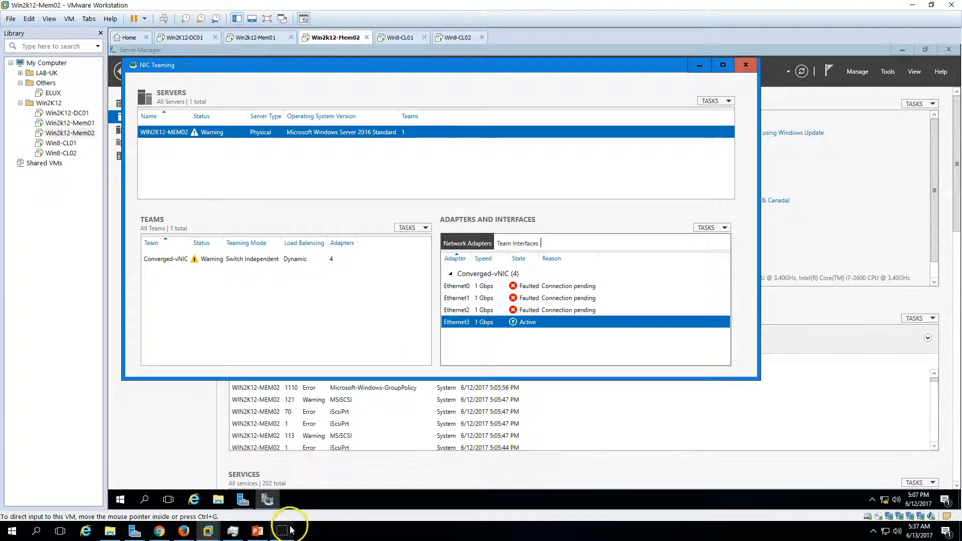
click(532, 287)
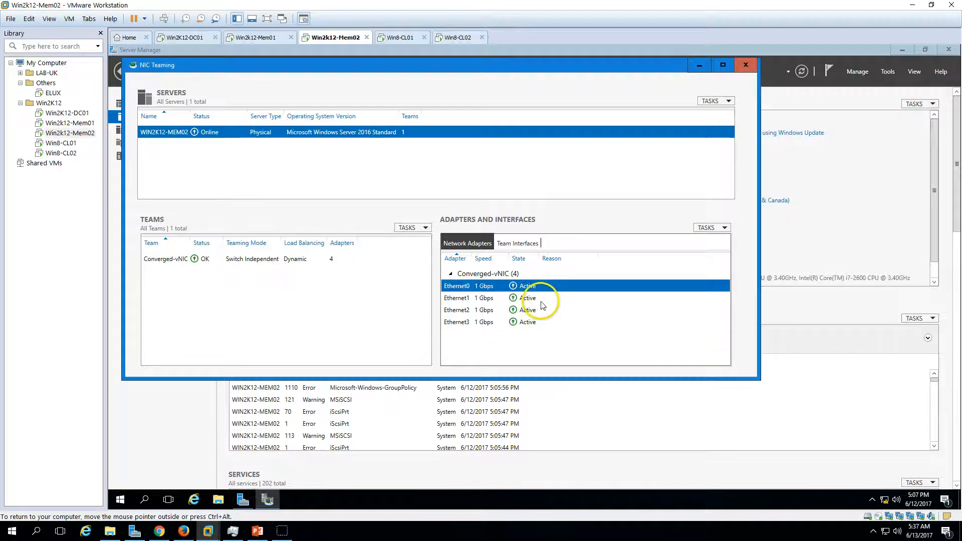
click(539, 298)
click(172, 263)
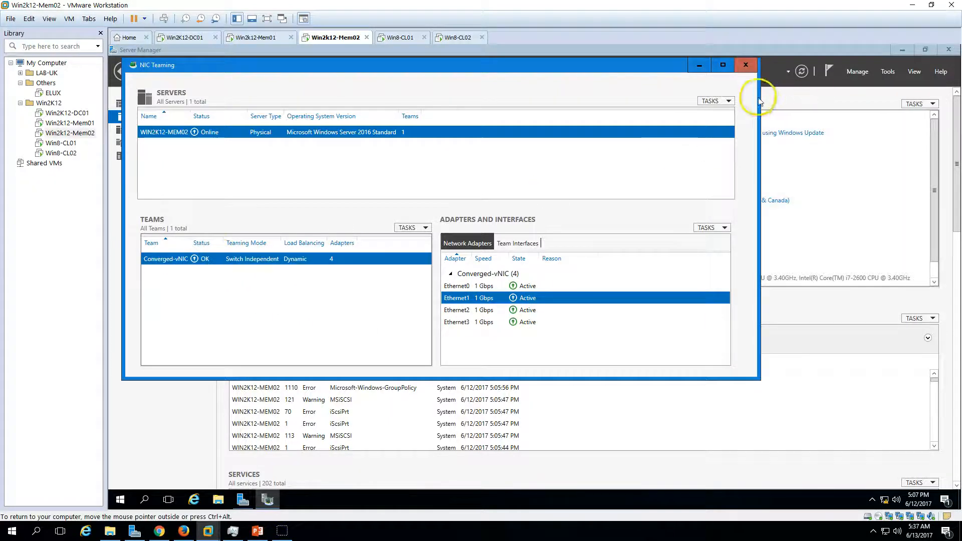
click(745, 65)
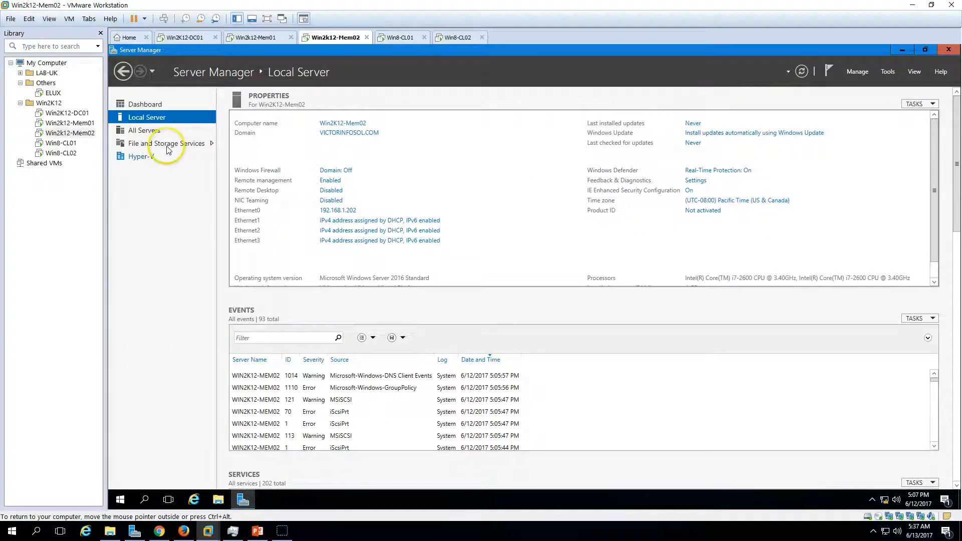
Minimize Server Manager and start Windows PowerShell ISE as administrator, allowing the elevation.
click(242, 501)
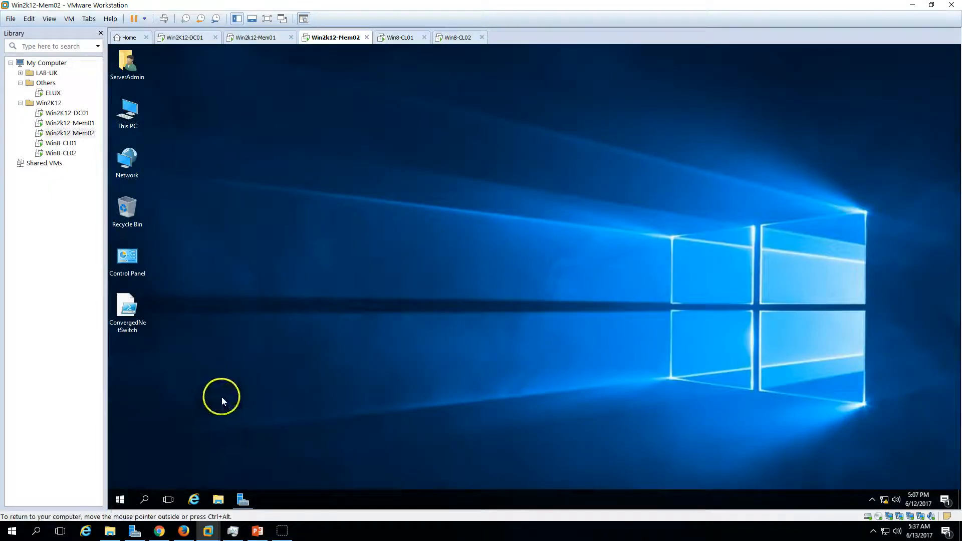
click(121, 499)
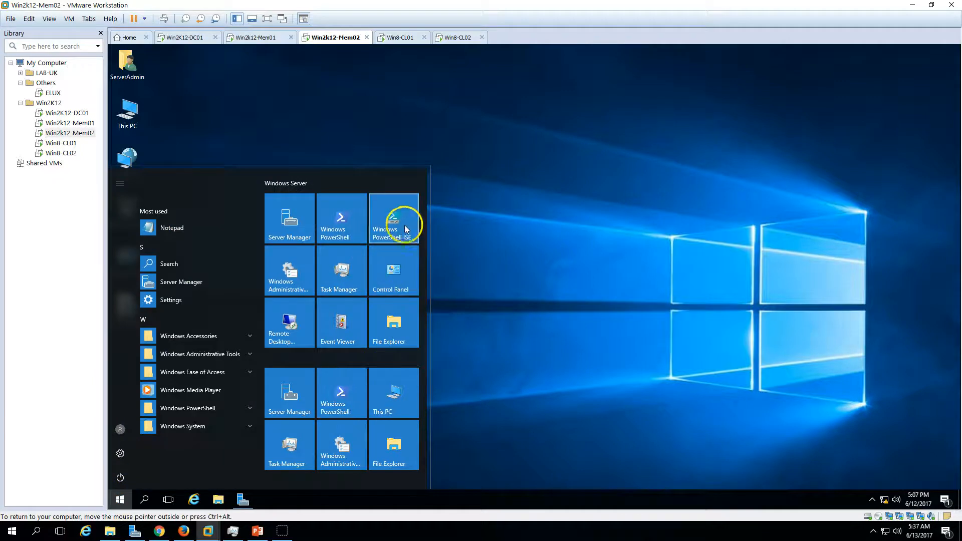
right_click(404, 223)
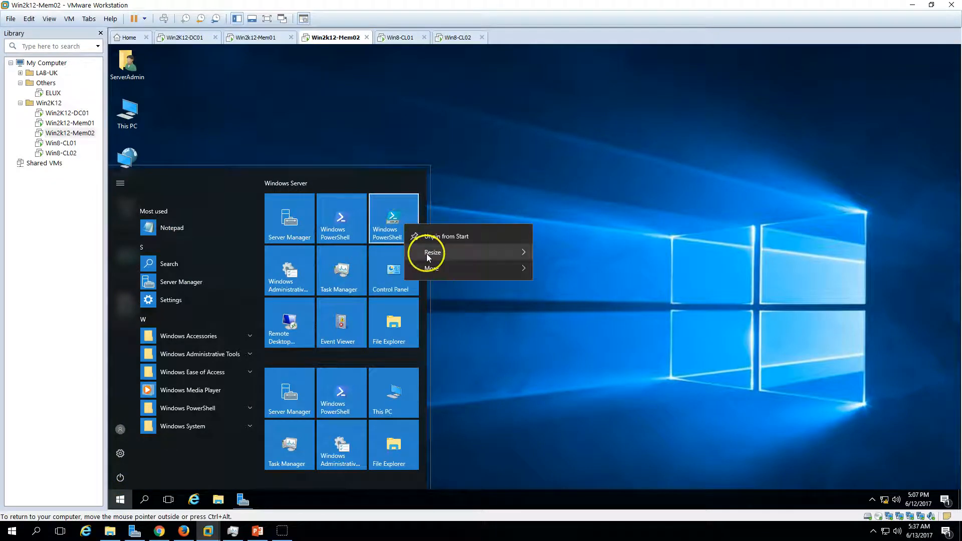
mouse_move(438, 270)
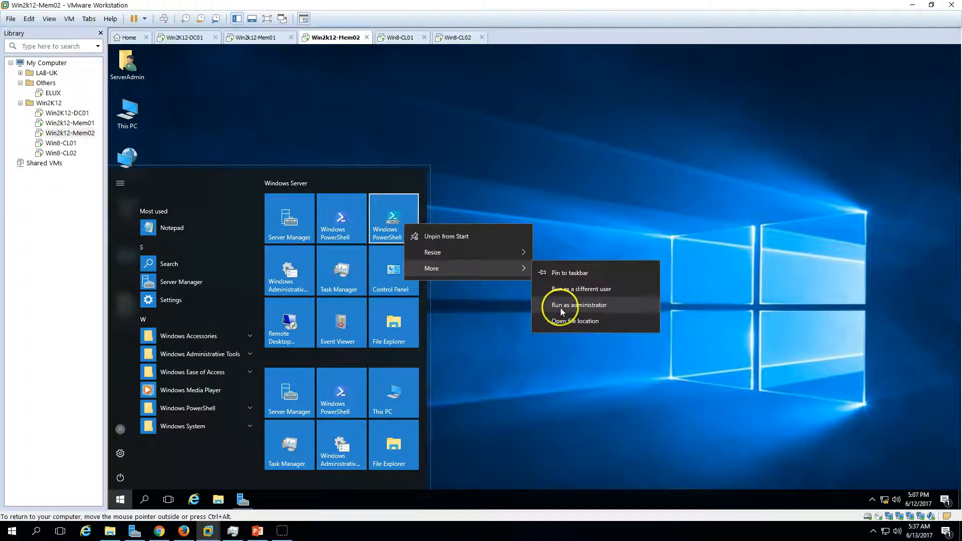
click(560, 307)
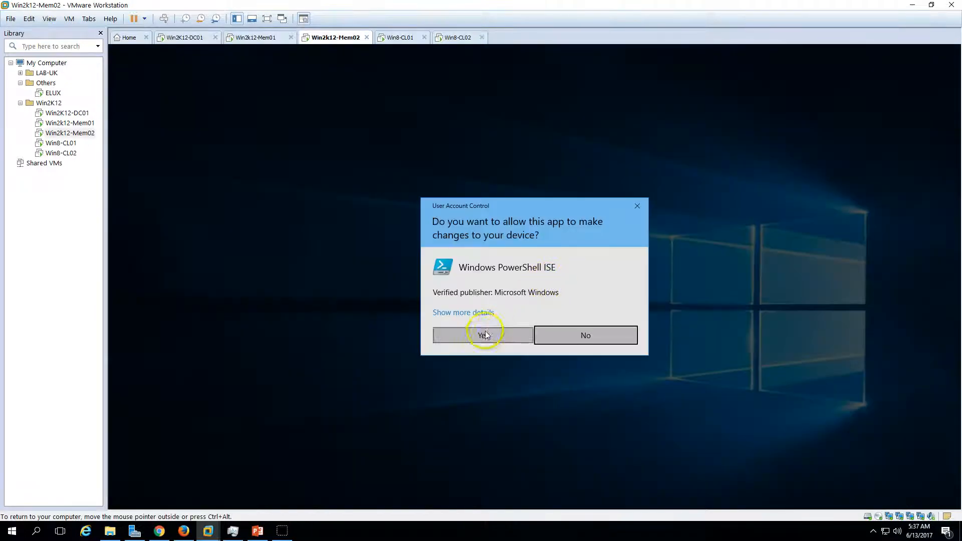
click(482, 339)
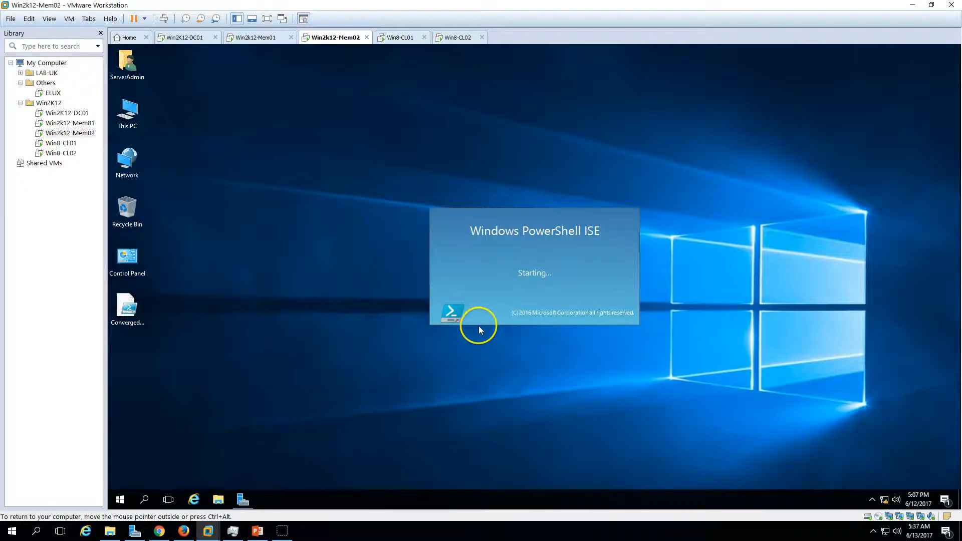
Open Network Connections through the Network and Sharing Center, move its window aside, and close the Network and Sharing Center.
right_click(884, 499)
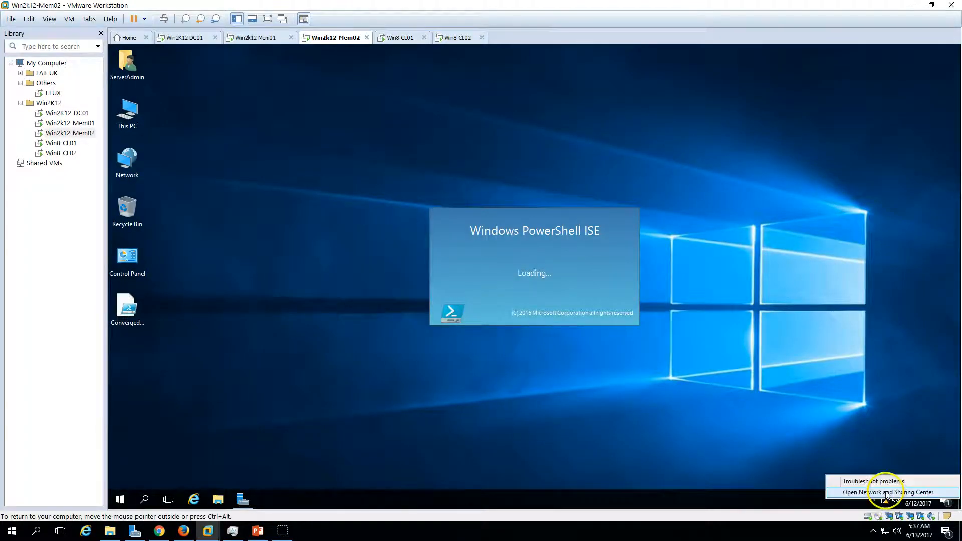
click(885, 493)
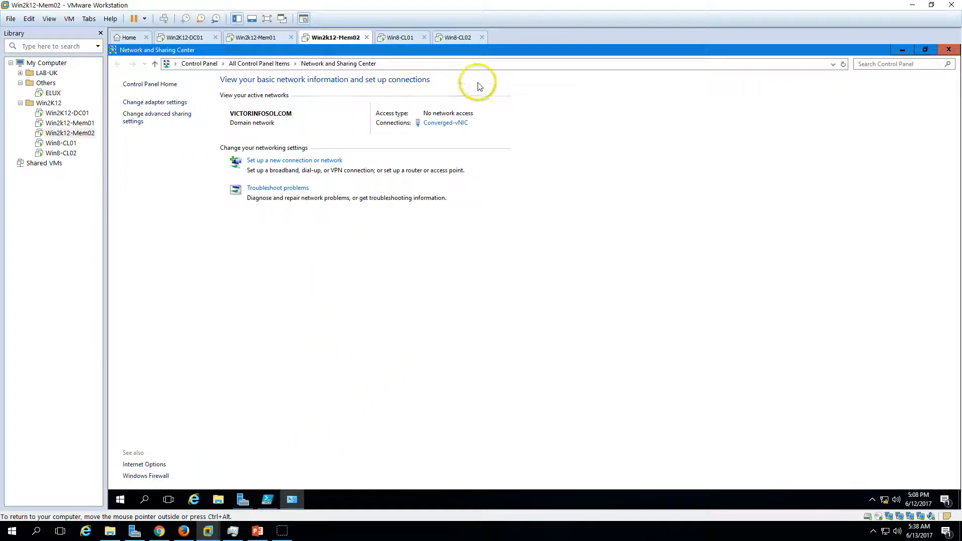
drag(829, 50, 944, 158)
click(740, 90)
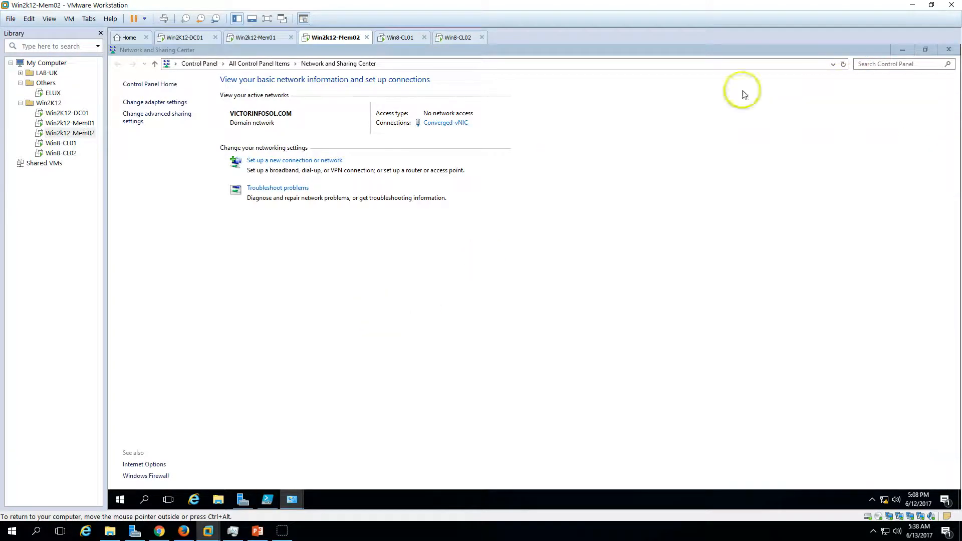
click(949, 49)
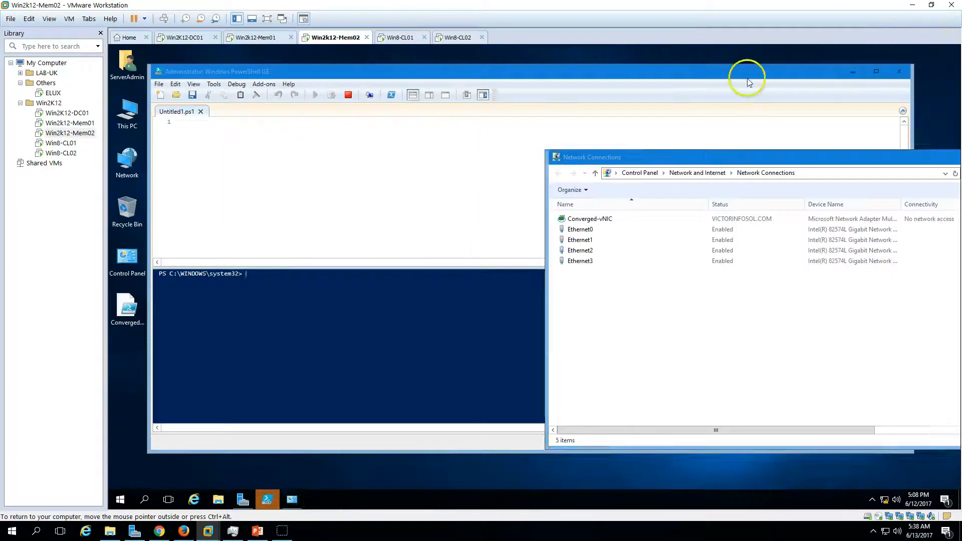
Open the ConvergedNetSwitch script from the Desktop folder in PowerShell ISE and run it.
click(177, 98)
click(176, 95)
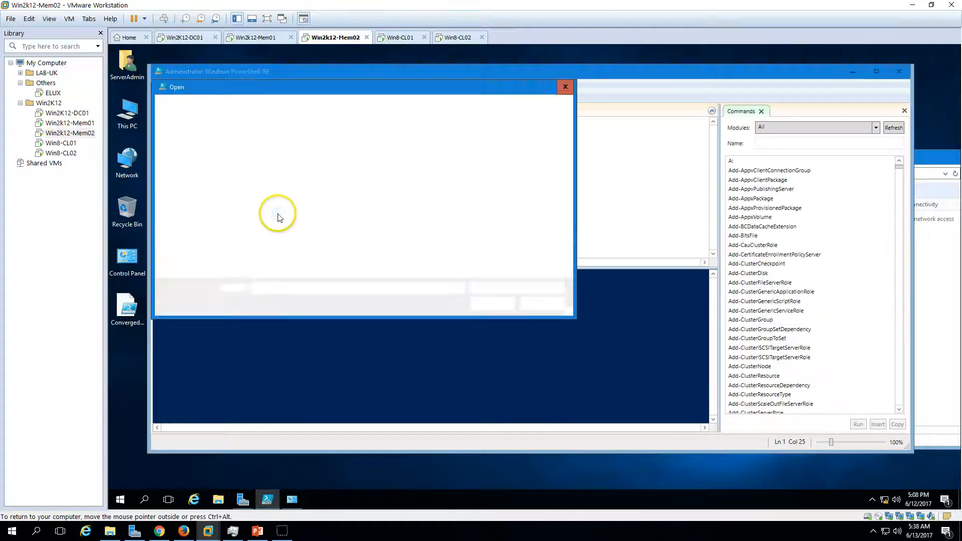
click(266, 151)
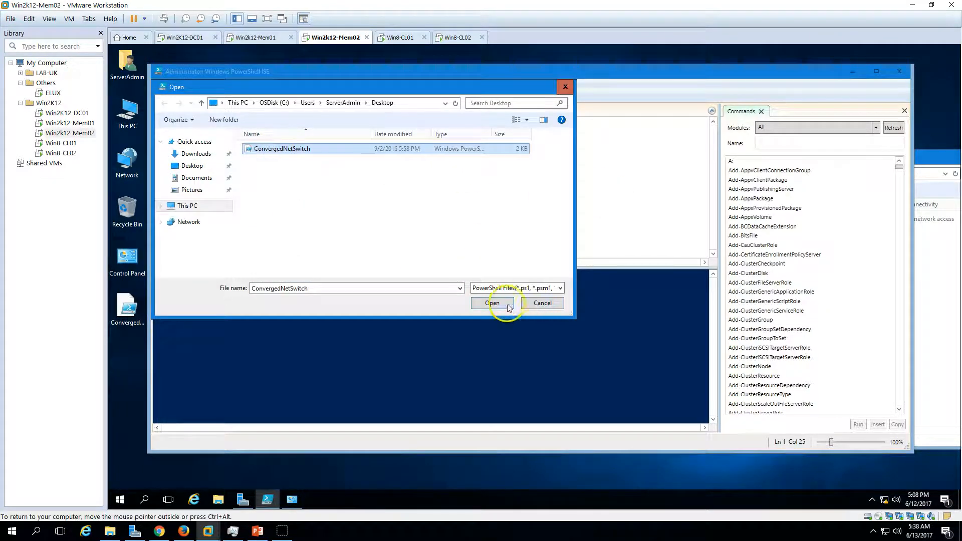
click(492, 303)
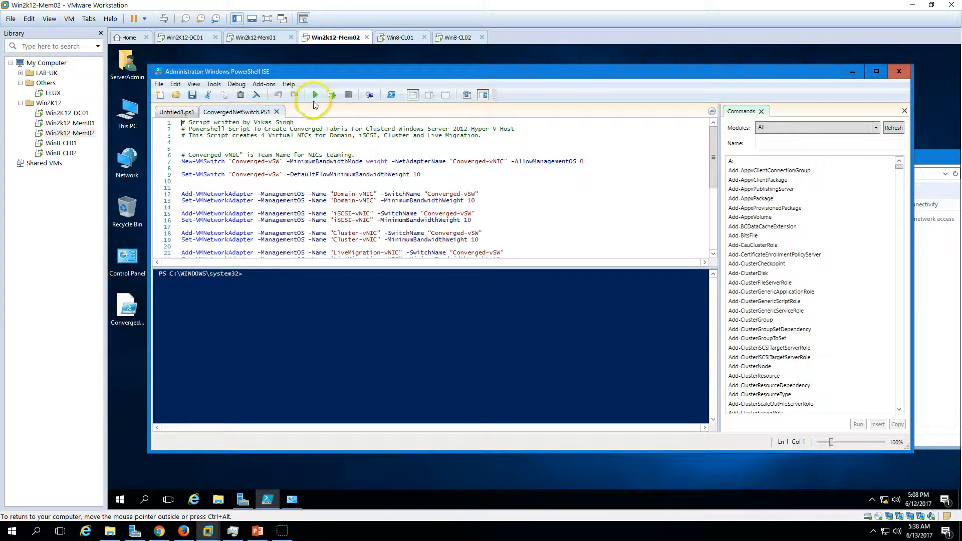
click(315, 97)
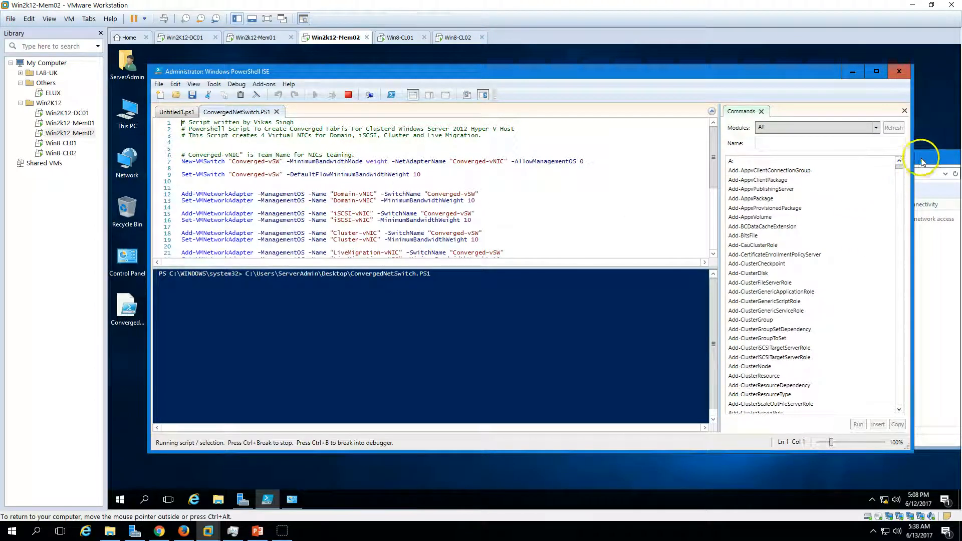
Arrange the Network Connections window beside the running script and refresh its adapter list to monitor the changes.
drag(926, 157, 721, 104)
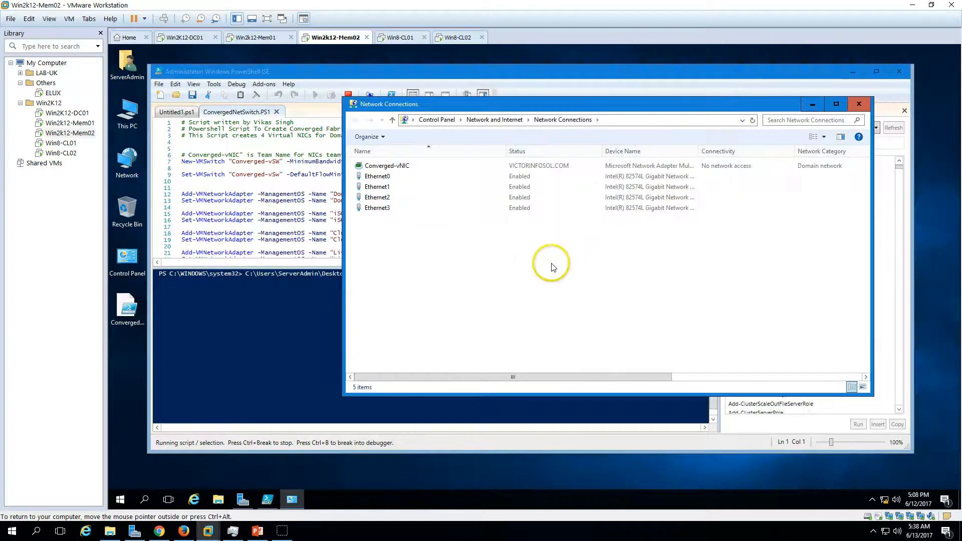
drag(544, 111, 609, 116)
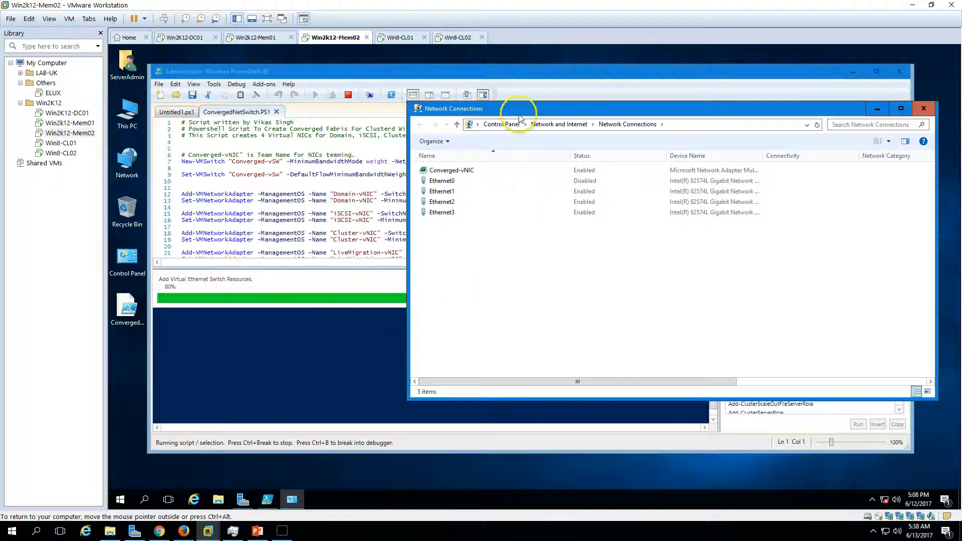
drag(524, 109, 581, 156)
click(535, 81)
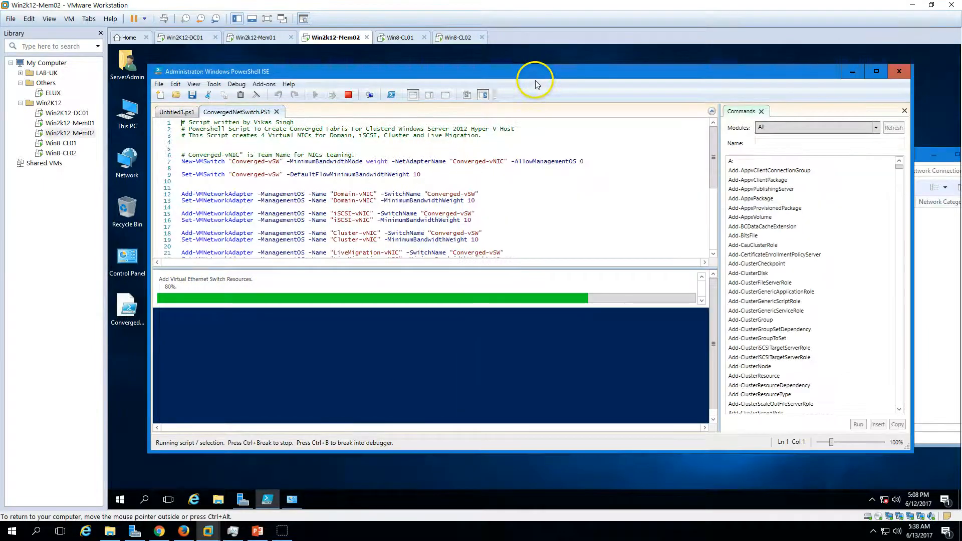
click(934, 339)
right_click(617, 332)
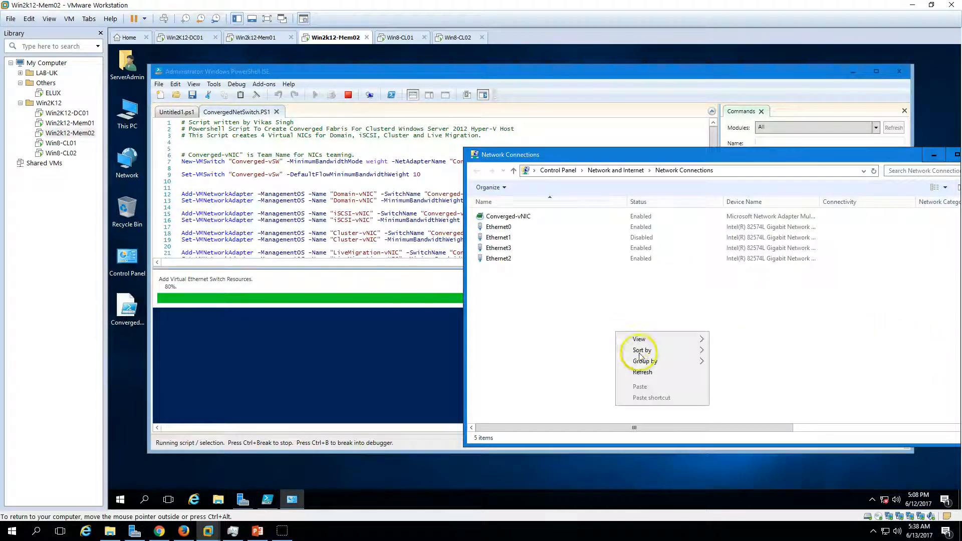
click(651, 372)
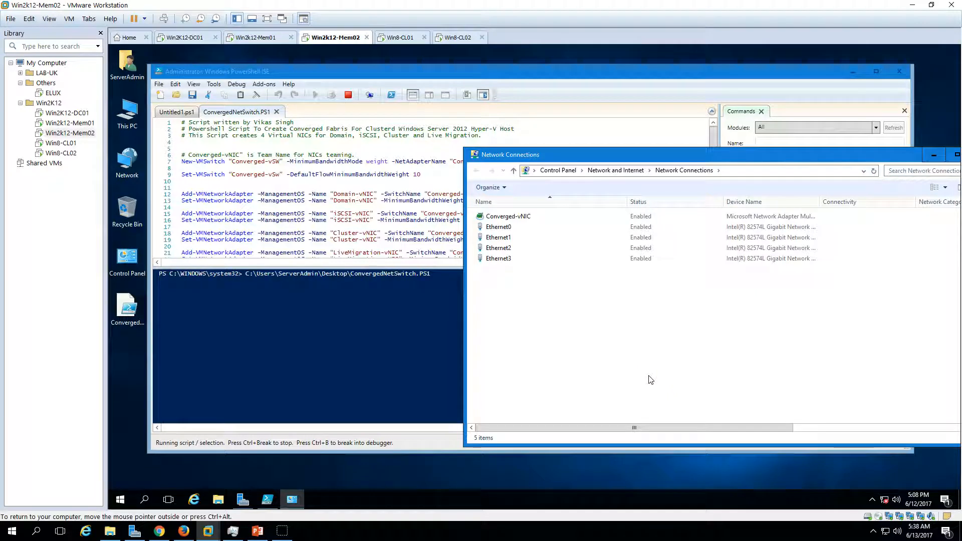
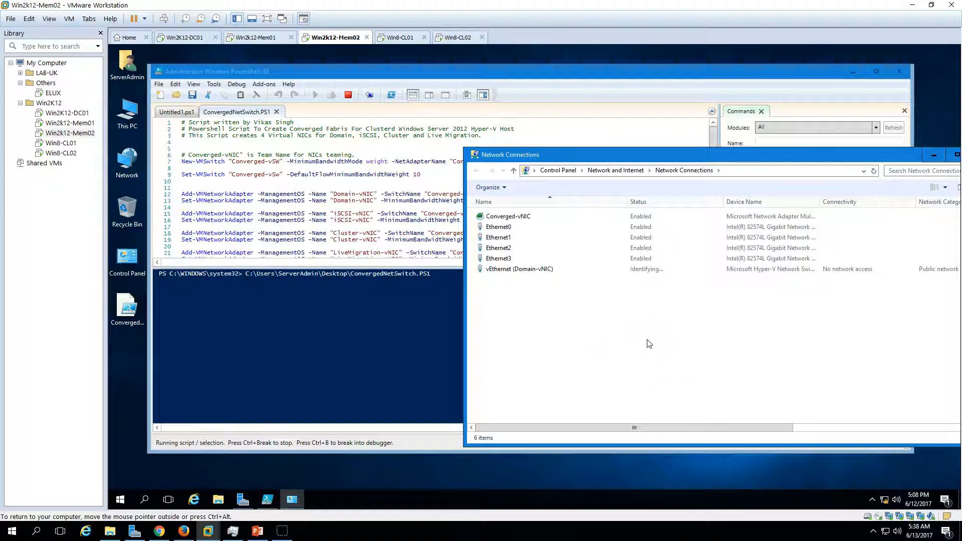
Review the finished ConvergedNetSwitch script's output, close PowerShell ISE, and move the Network Connections window to the middle of the desktop.
click(379, 76)
click(941, 310)
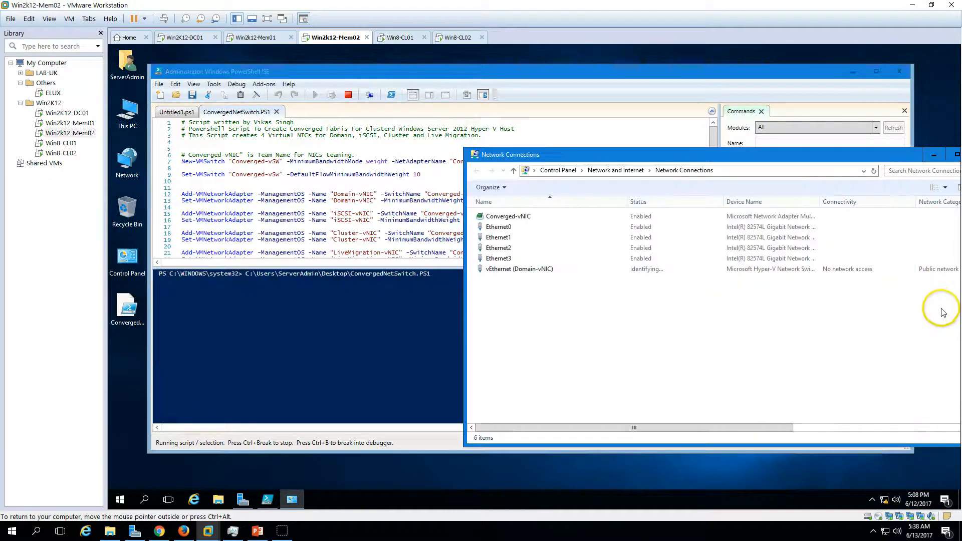
click(525, 281)
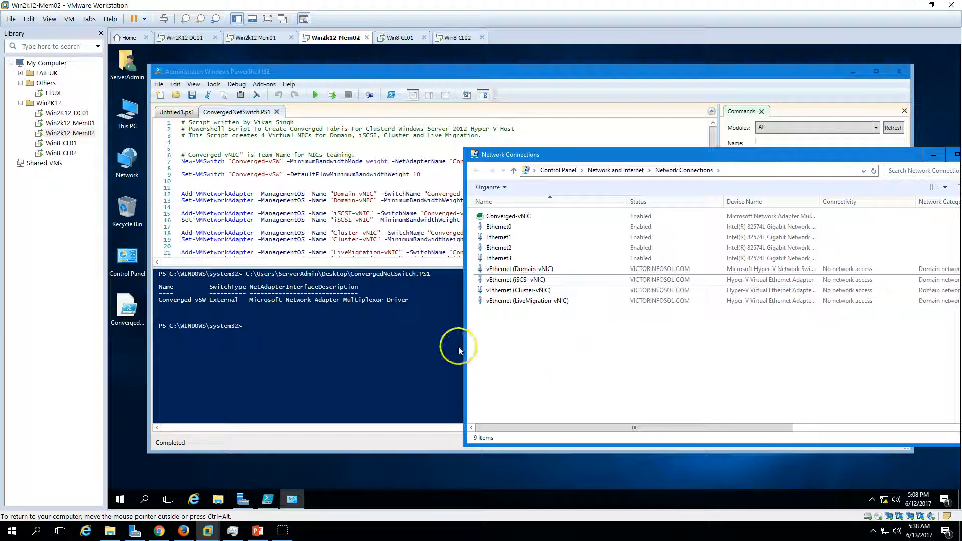
click(340, 345)
drag(261, 328, 161, 269)
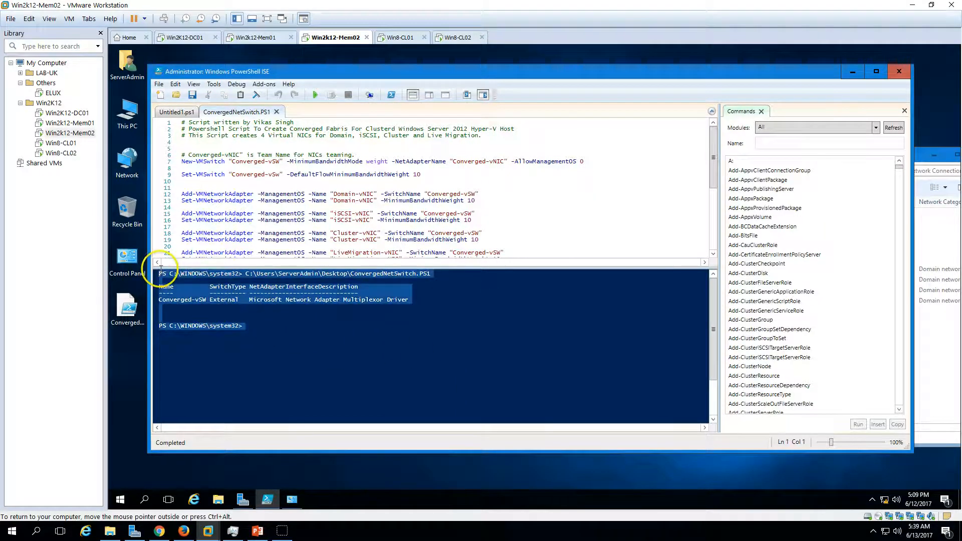
click(374, 388)
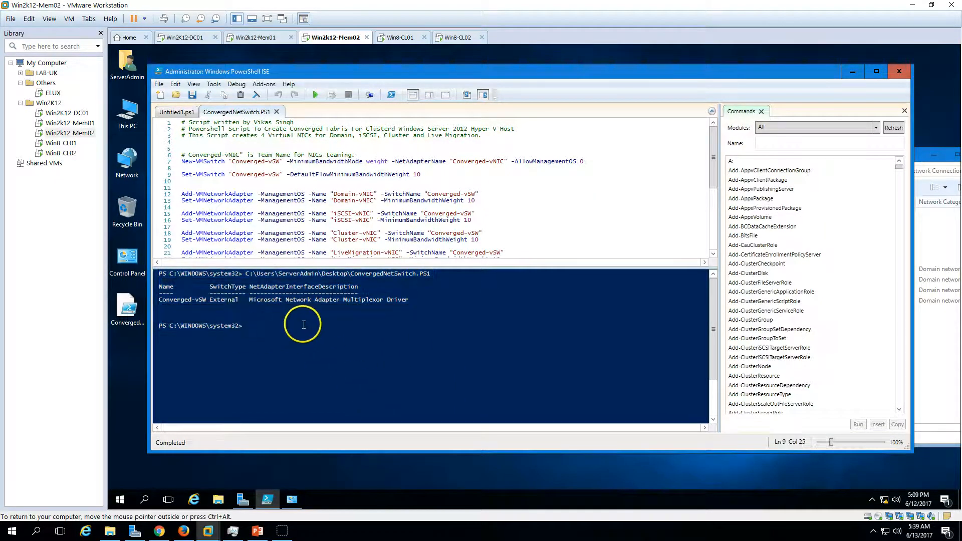
click(898, 71)
drag(860, 153, 666, 125)
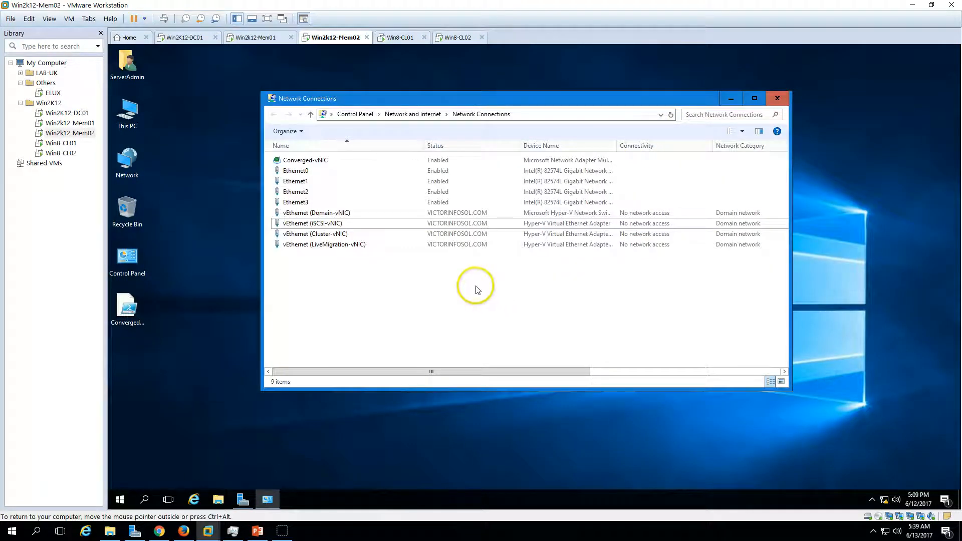
Switch to the PowerPoint slide show, examine the IP address configuration slide for the cluster nodes, and return to the Win2K12-Mem02 virtual machine.
click(331, 213)
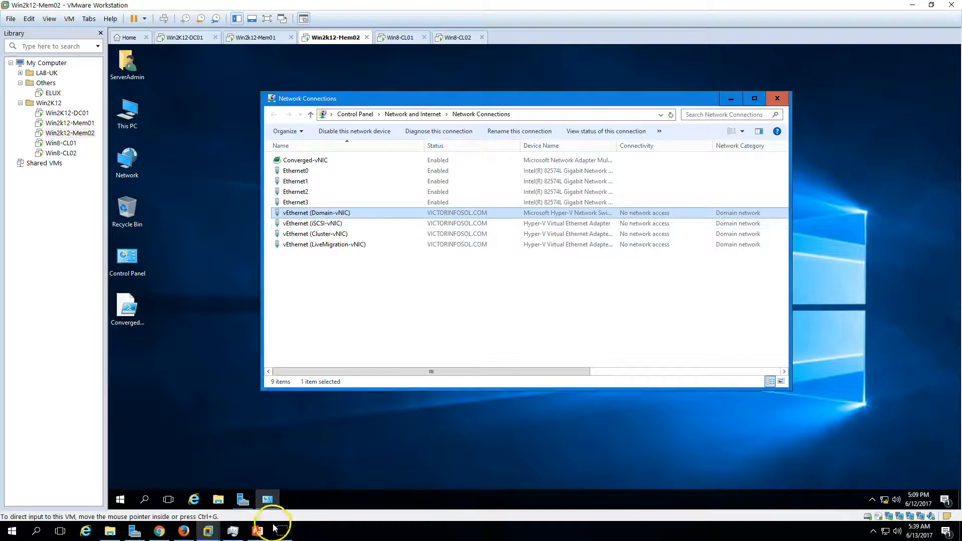
click(233, 531)
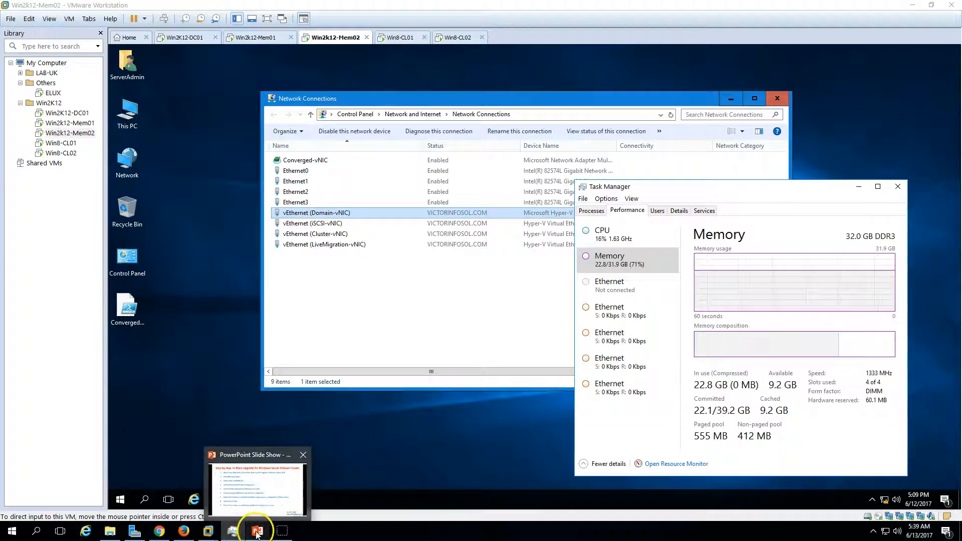
click(258, 530)
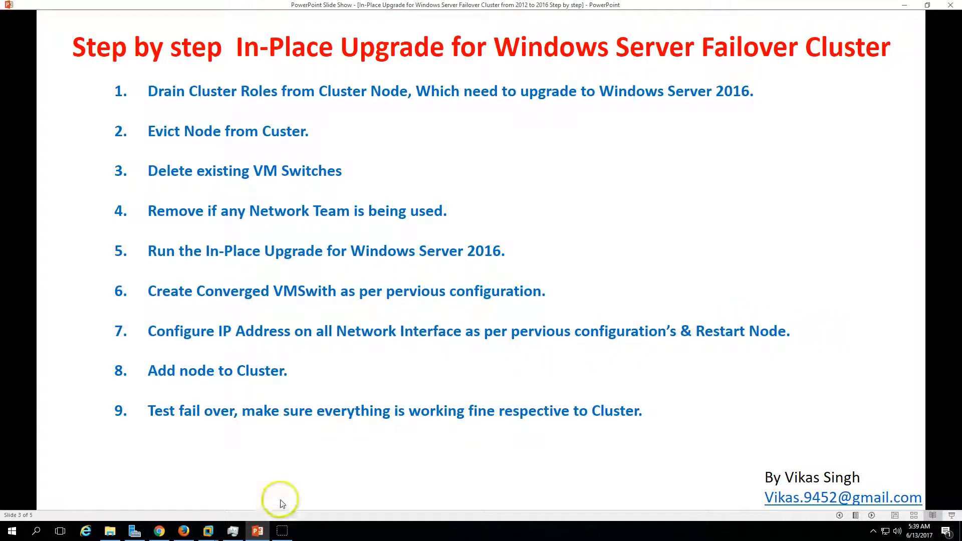
click(258, 530)
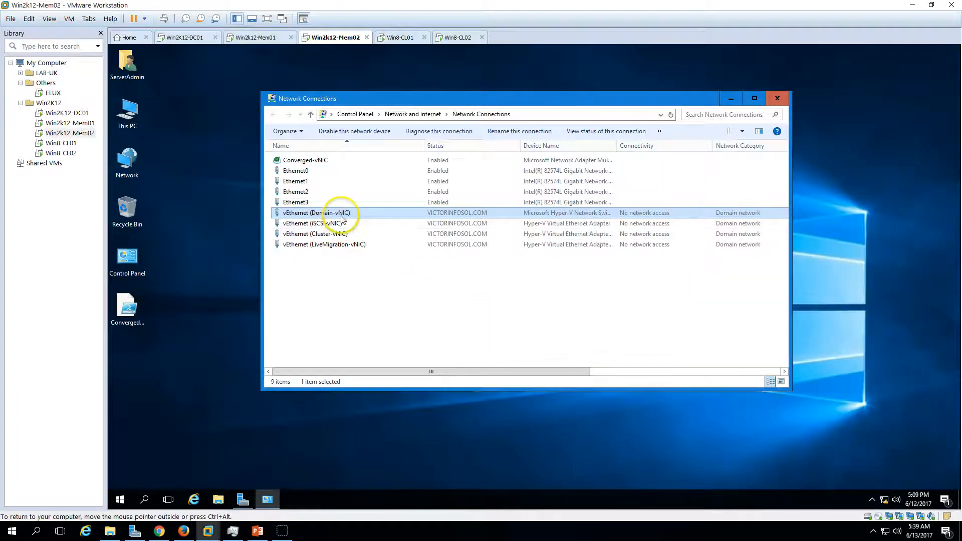
click(257, 530)
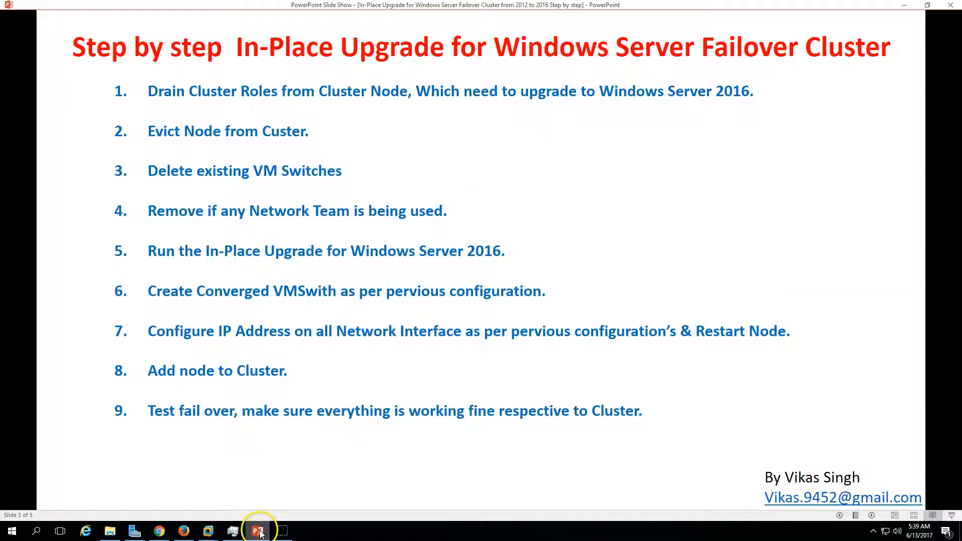
click(871, 515)
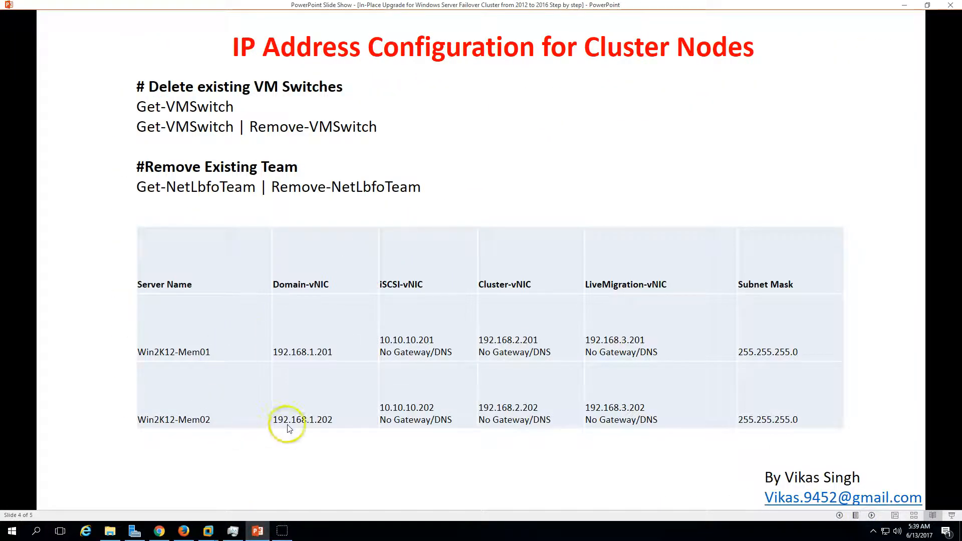
click(256, 530)
Disable Internet Protocol Version 6 (TCP/IPv6) in the properties of the vEthernet (Domain-vNIC) adapter.
click(430, 216)
click(335, 213)
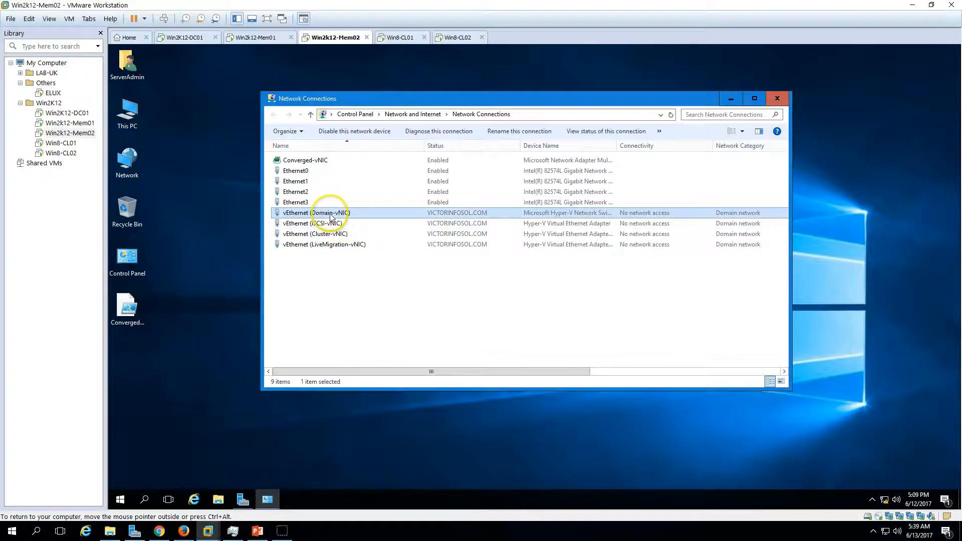
double_click(351, 215)
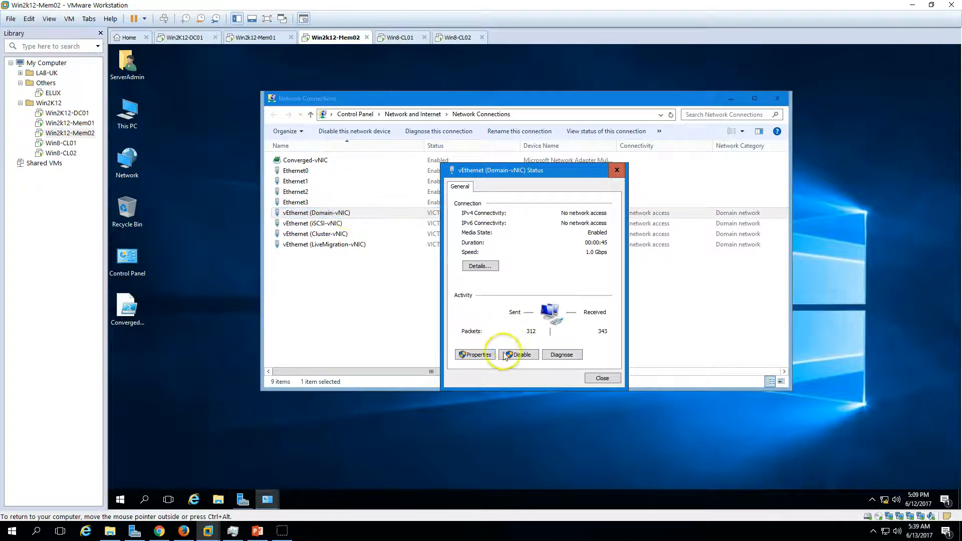
click(479, 355)
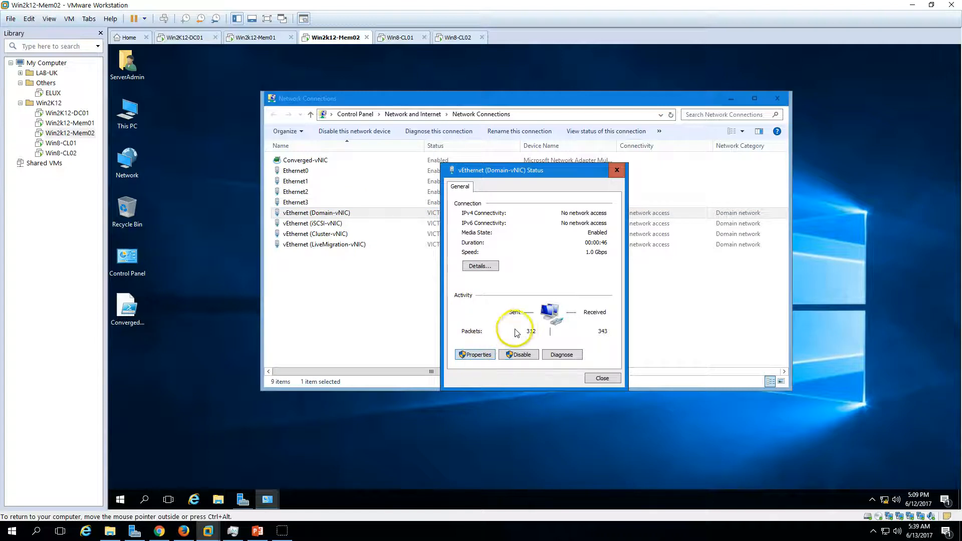
scroll(517, 313, down, 1)
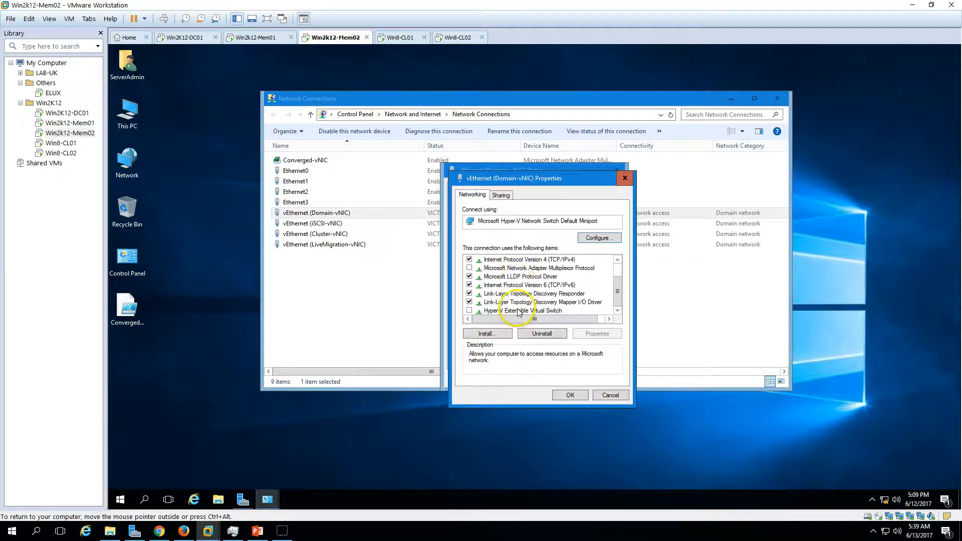
click(469, 284)
Set the Domain-vNIC adapter's IPv4 address to 192.168.1.202, subnet mask to 255.255.255.0 and preferred DNS server to 192.168.1.254, and close its dialogs.
click(550, 260)
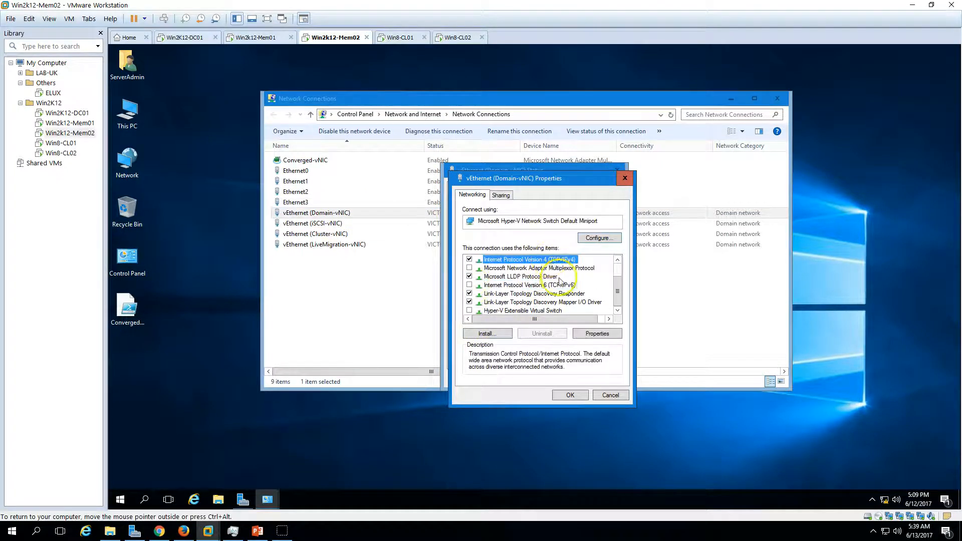
click(596, 333)
click(521, 288)
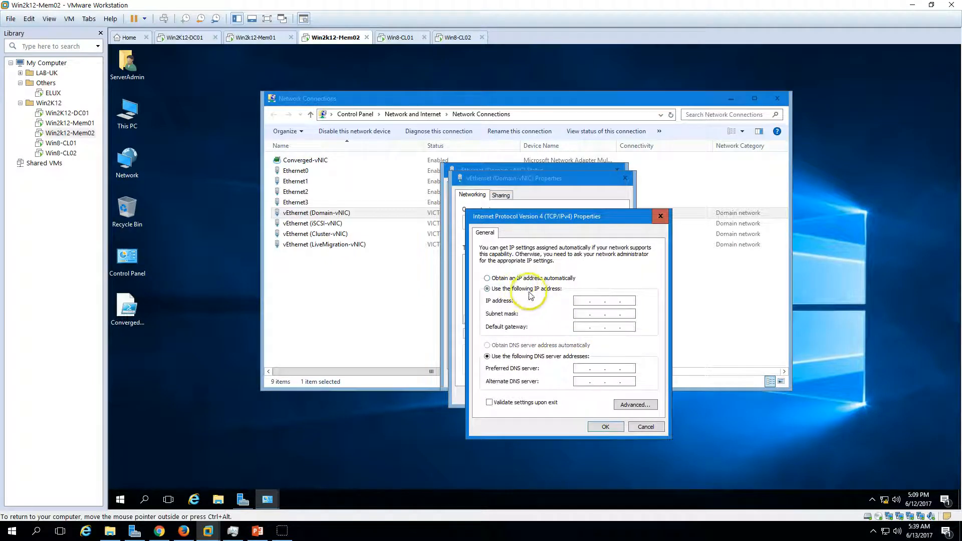
click(576, 301)
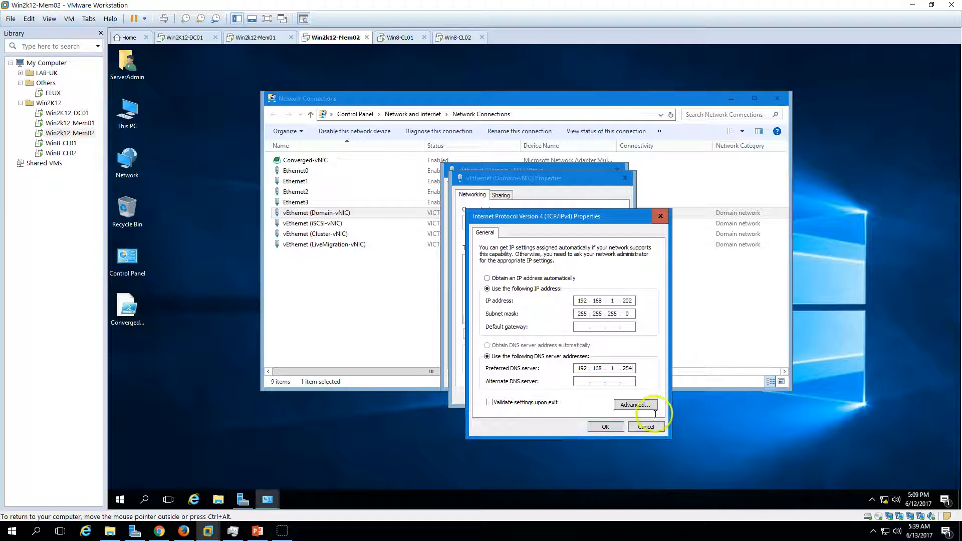
click(606, 427)
click(571, 395)
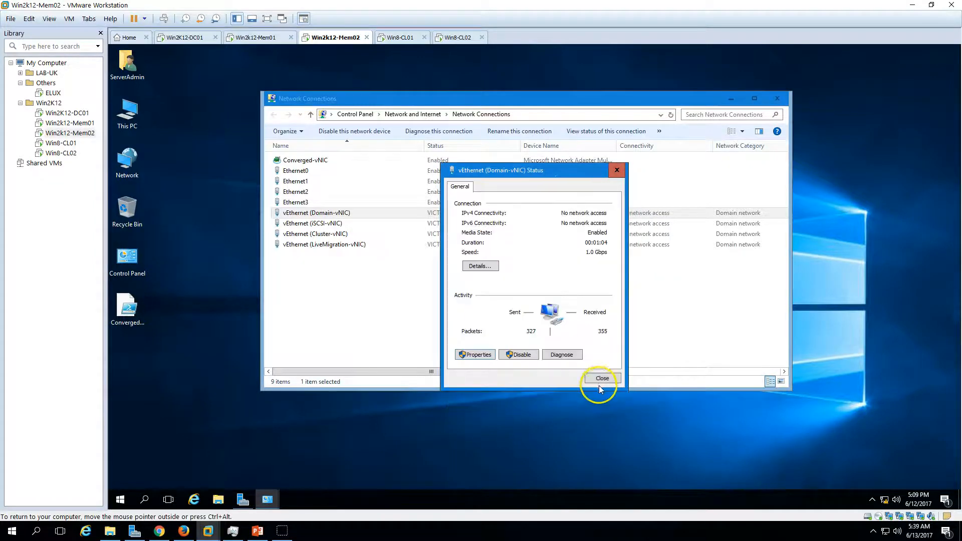
click(600, 385)
Set the vEthernet (iSCSI-vNIC) adapter's static IPv4 address to 10.10.10.202 with subnet mask 255.255.255.0.
double_click(335, 223)
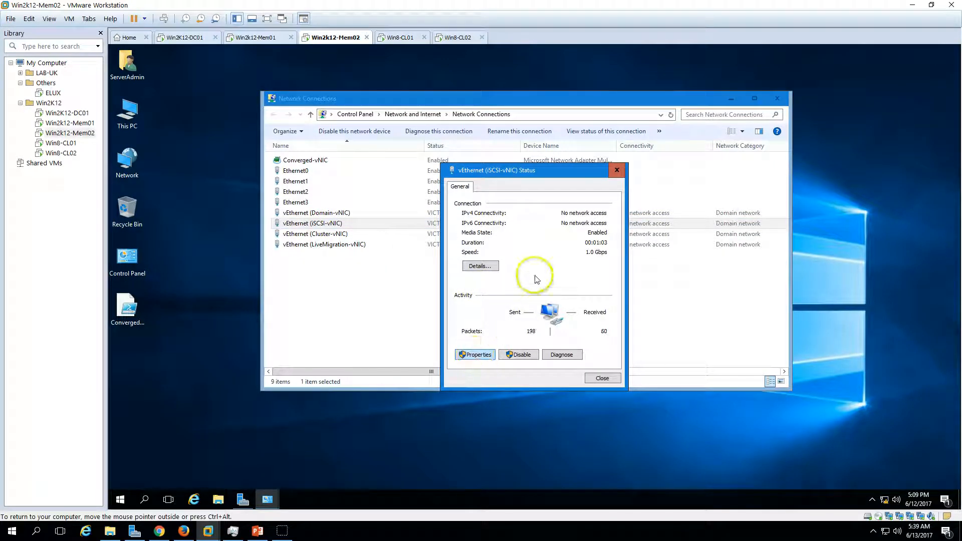
click(477, 355)
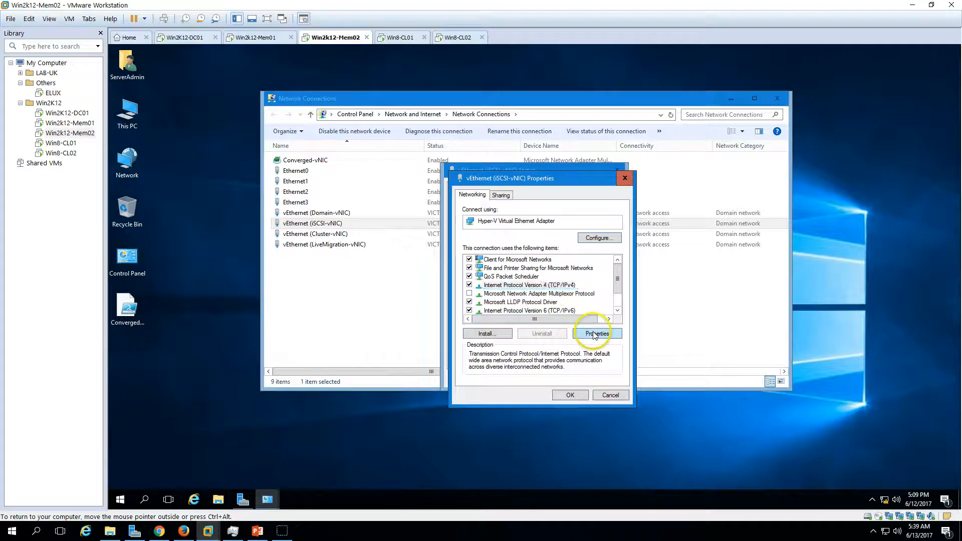
click(597, 333)
click(537, 289)
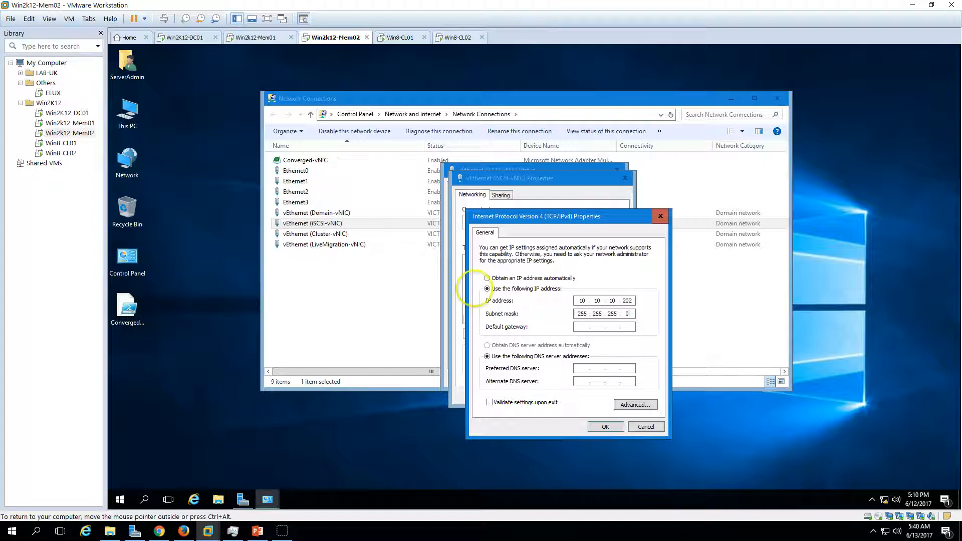
click(605, 428)
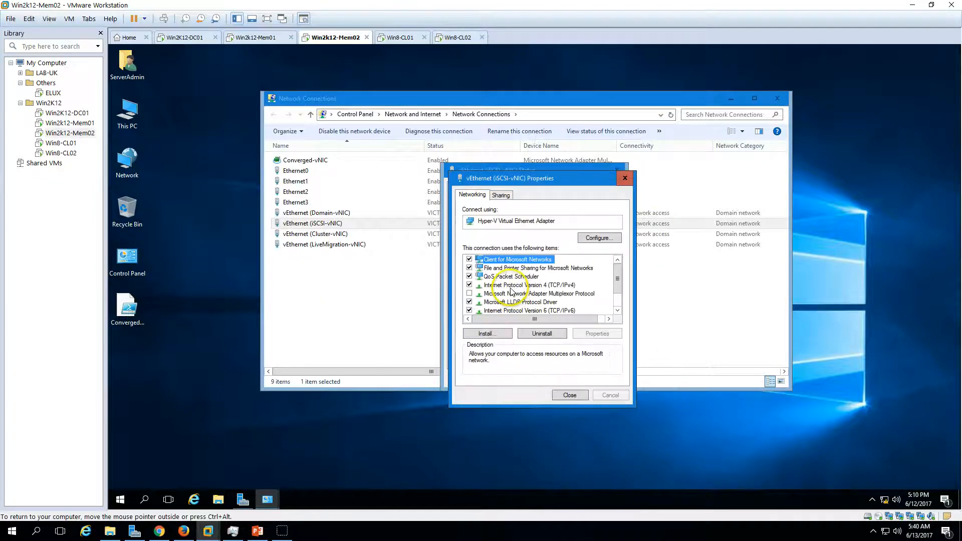
Disable Internet Protocol Version 6 on the iSCSI-vNIC adapter and close its properties and status dialogs.
click(476, 311)
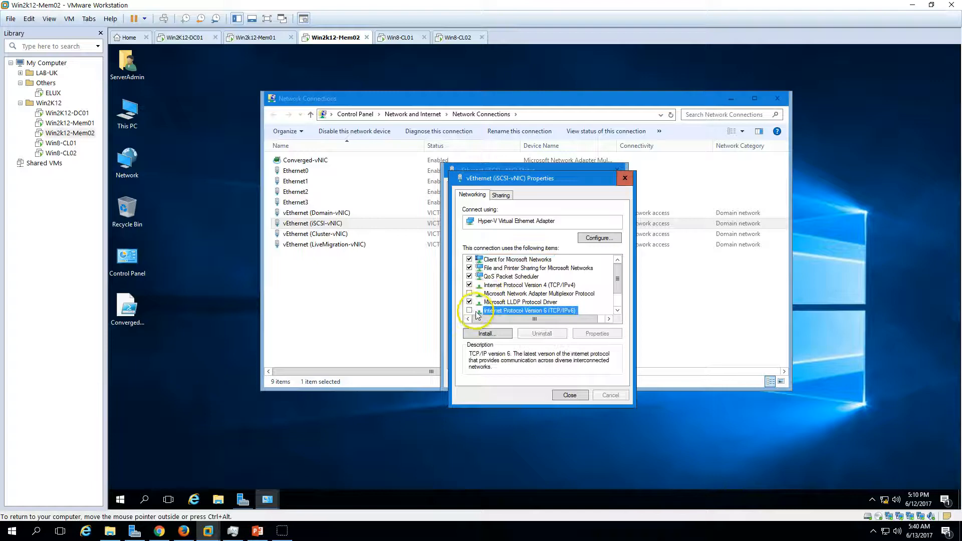
click(570, 395)
click(602, 378)
Consult the IP address table in PowerPoint and set the vEthernet (Cluster-vNIC) adapter's static IPv4 address to 192.168.2.202 with subnet mask 255.255.255.0.
click(300, 234)
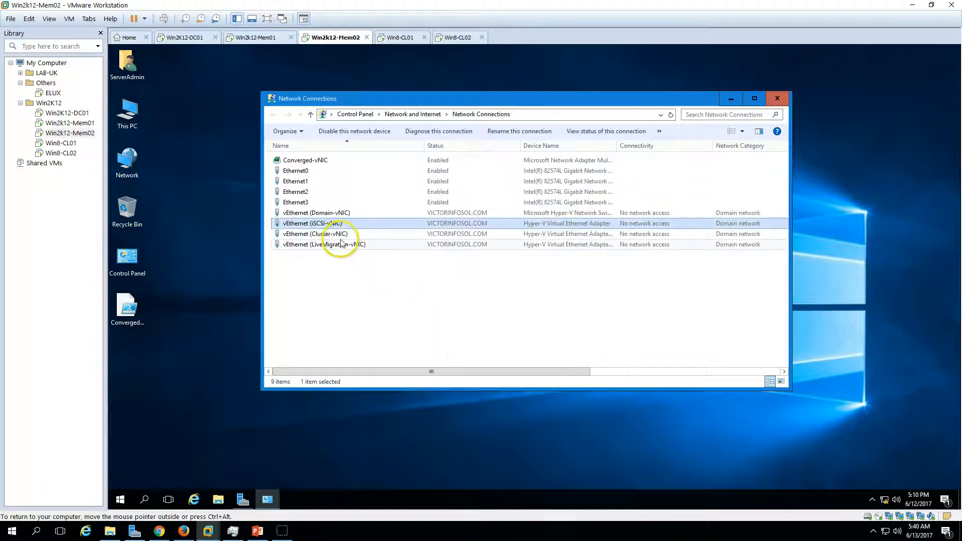
click(258, 532)
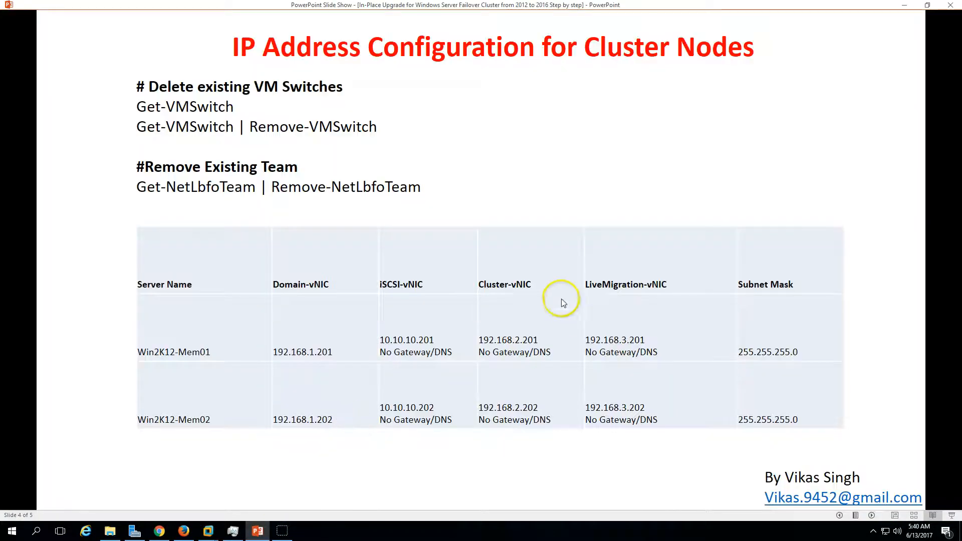
click(208, 531)
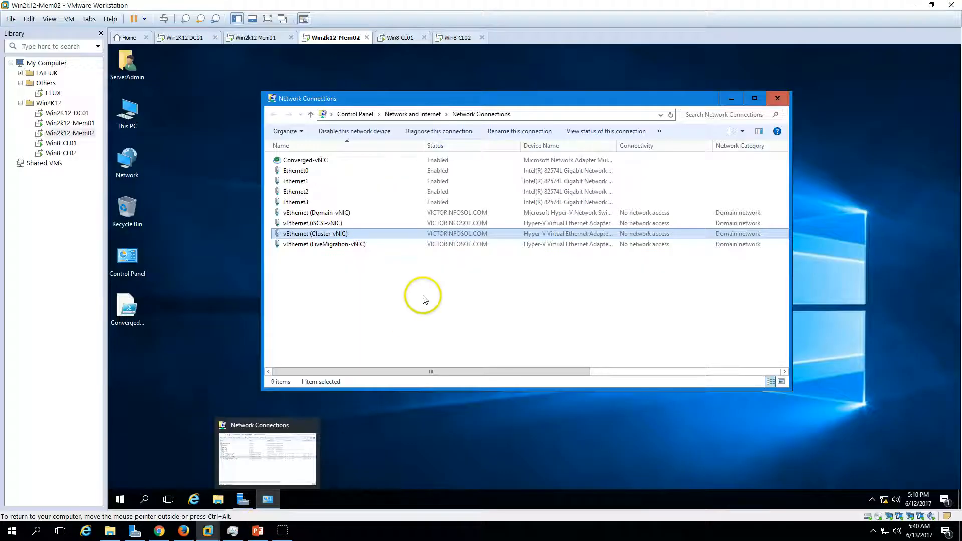
double_click(346, 235)
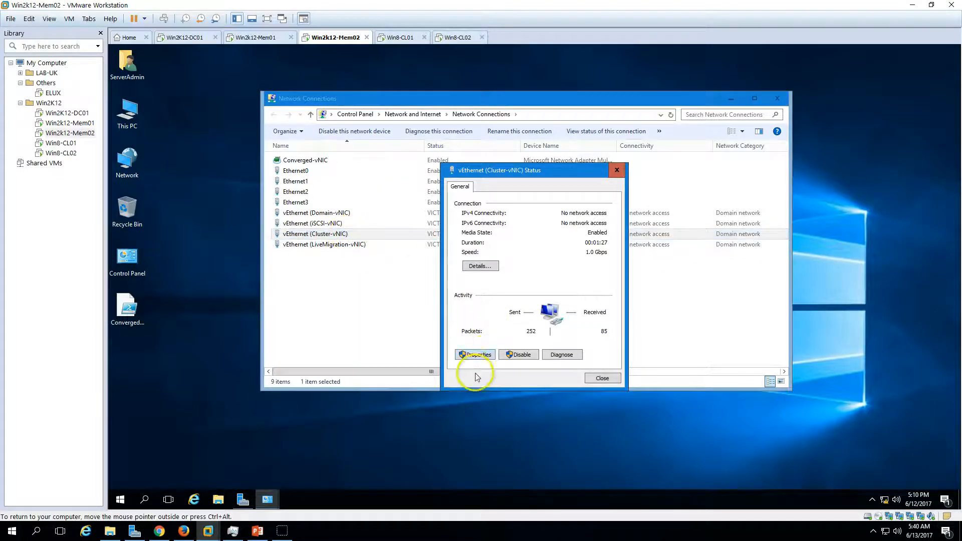
click(476, 359)
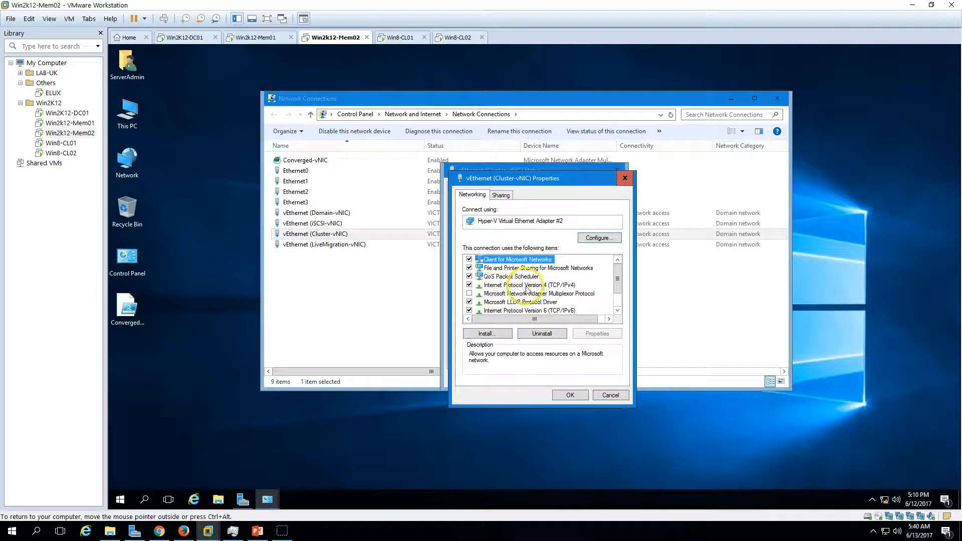
click(527, 285)
click(596, 333)
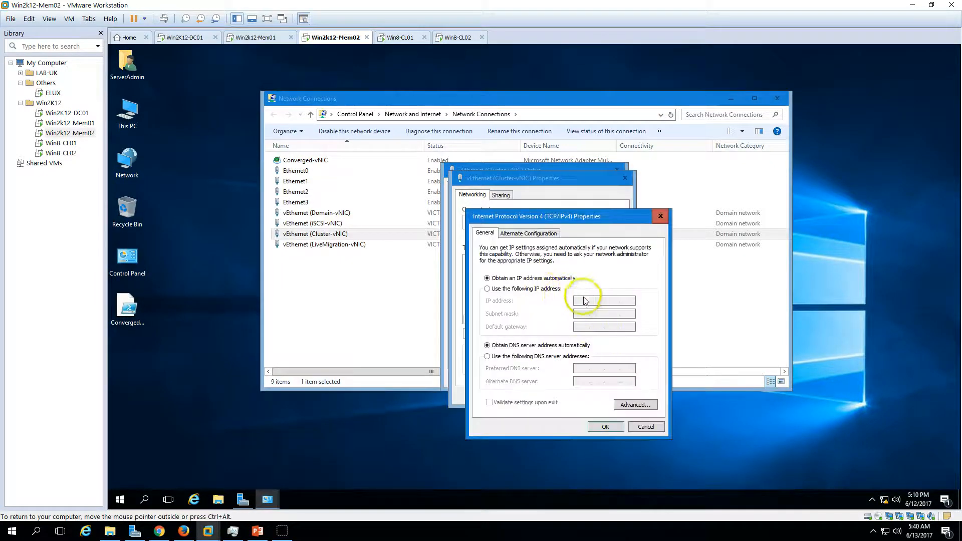
click(549, 290)
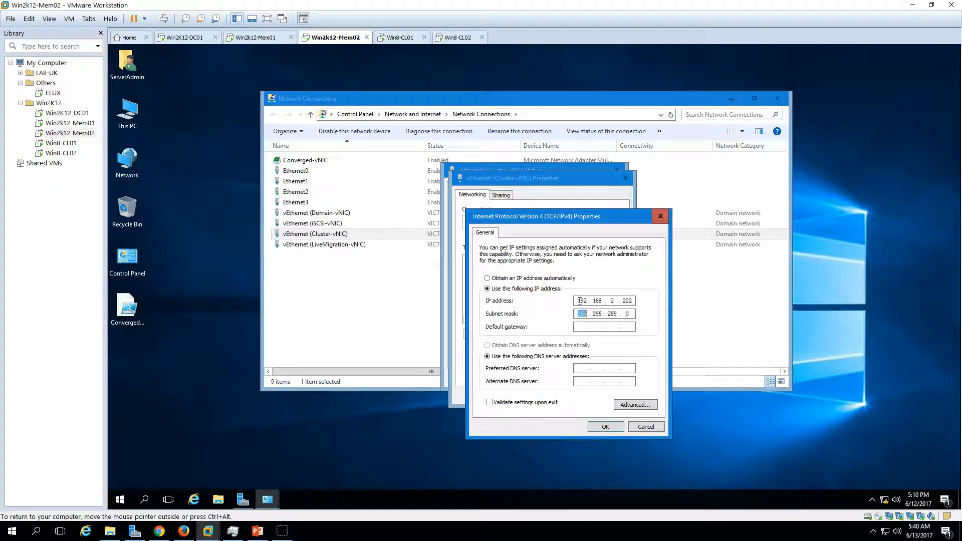
click(605, 426)
Disable Internet Protocol Version 6 on the Cluster-vNIC adapter and close its properties and status dialogs.
click(477, 312)
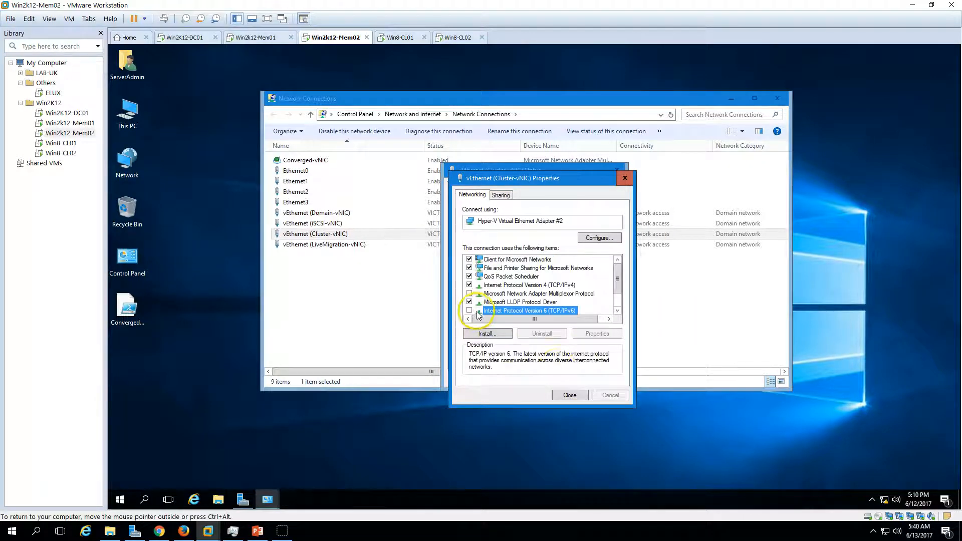
click(569, 395)
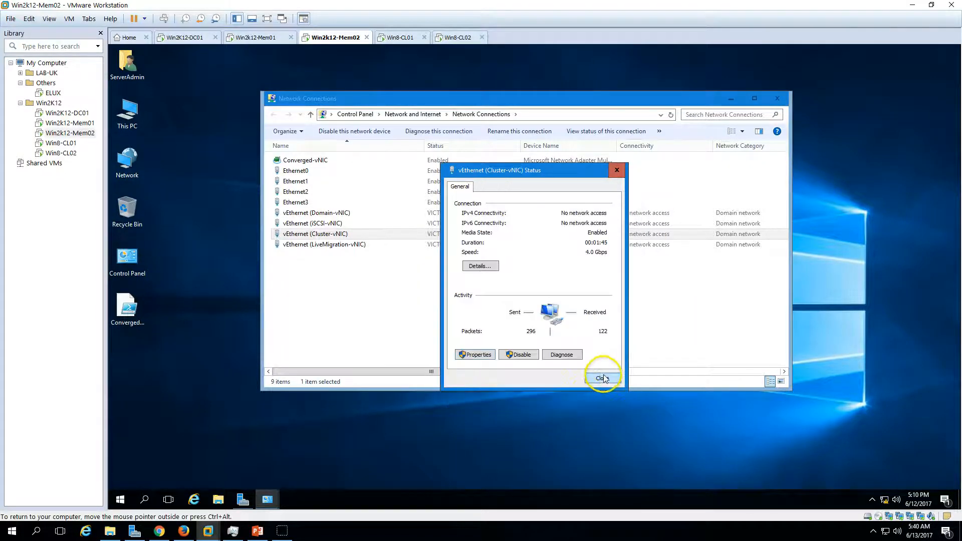
click(602, 379)
Disable Internet Protocol Version 6 on the vEthernet (LiveMigration-vNIC) adapter.
double_click(334, 244)
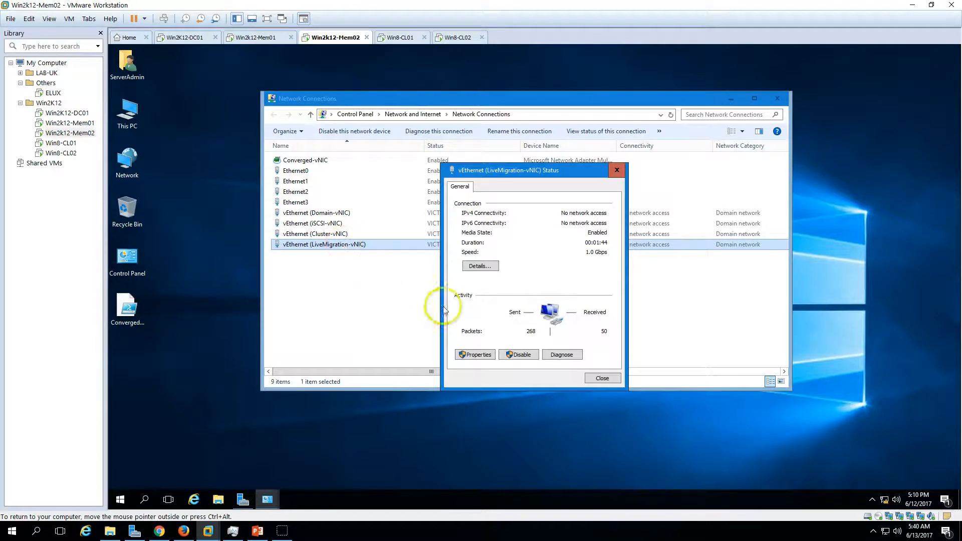
click(478, 355)
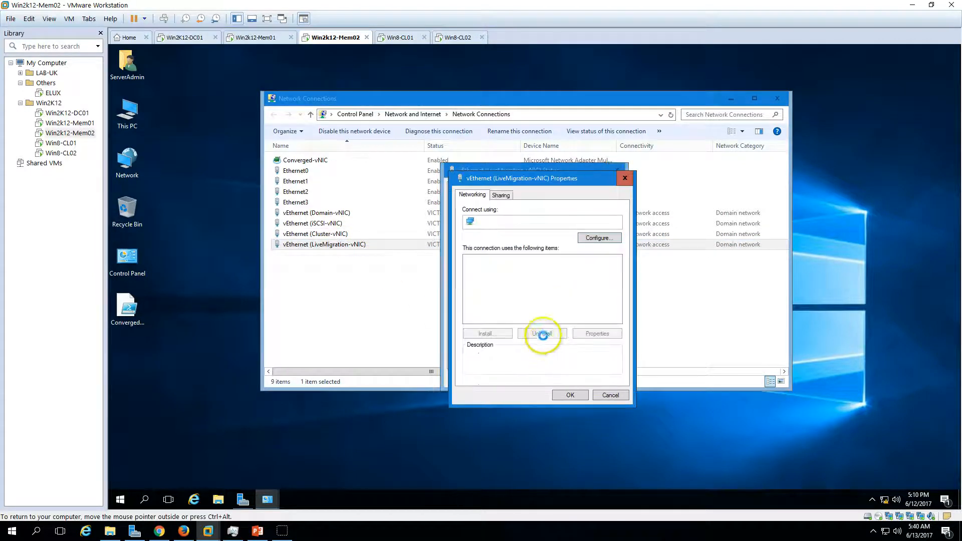
scroll(538, 306, down, 1)
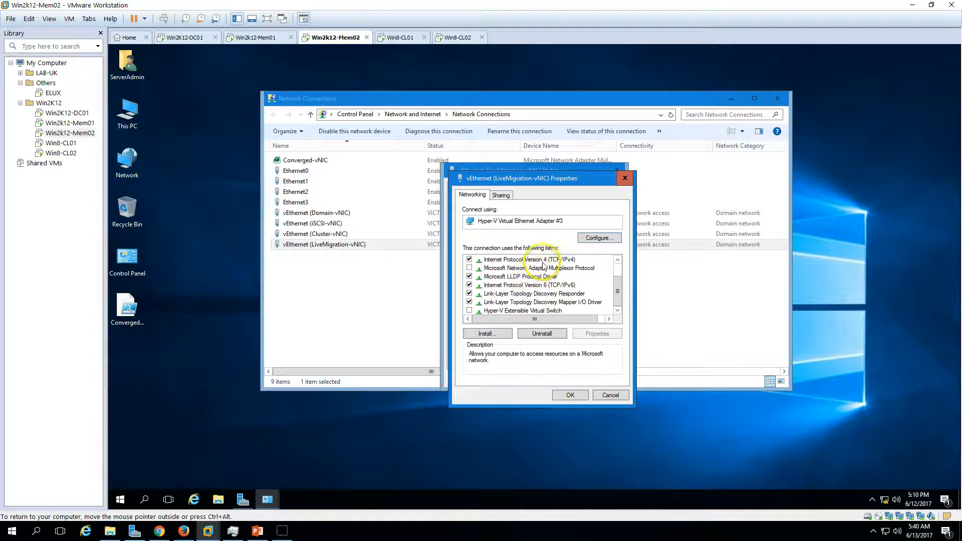
click(478, 287)
click(469, 284)
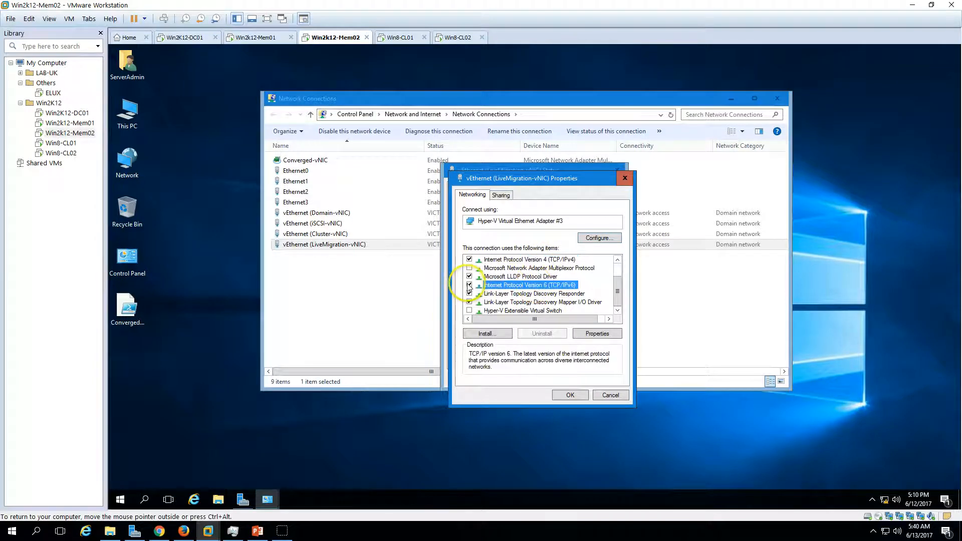
Set the LiveMigration-vNIC adapter's static IPv4 address to 192.168.3.202 with subnet mask 255.255.255.0 and close its properties and status dialogs.
click(531, 259)
click(620, 335)
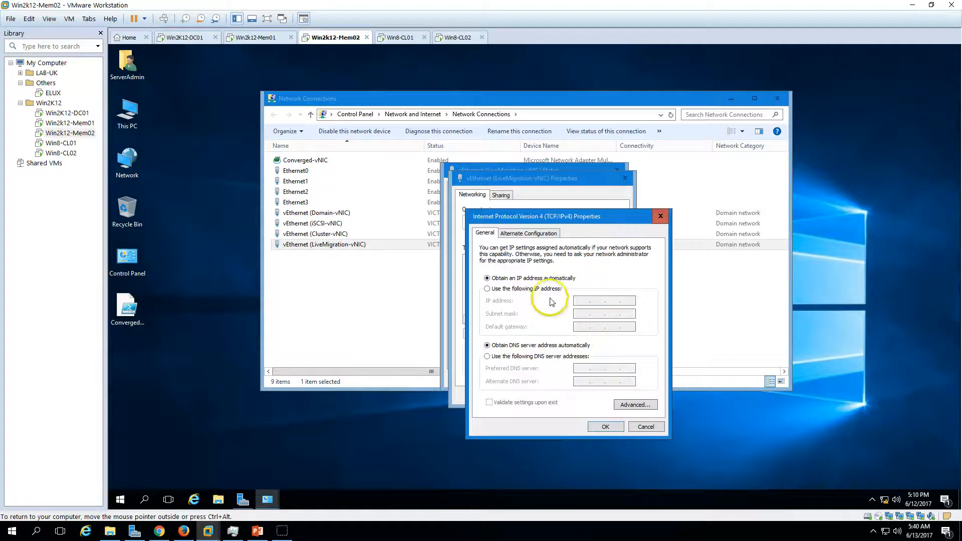
click(550, 289)
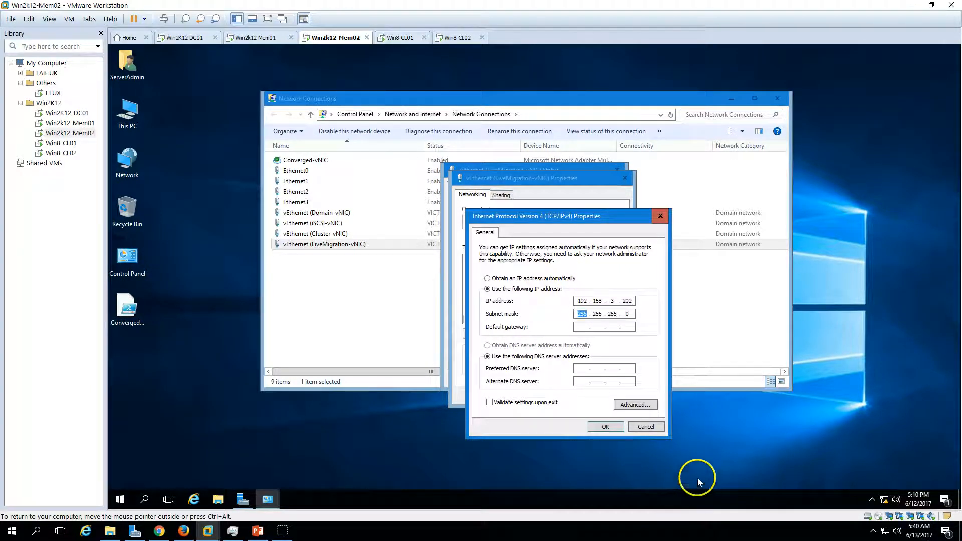
click(606, 427)
click(577, 393)
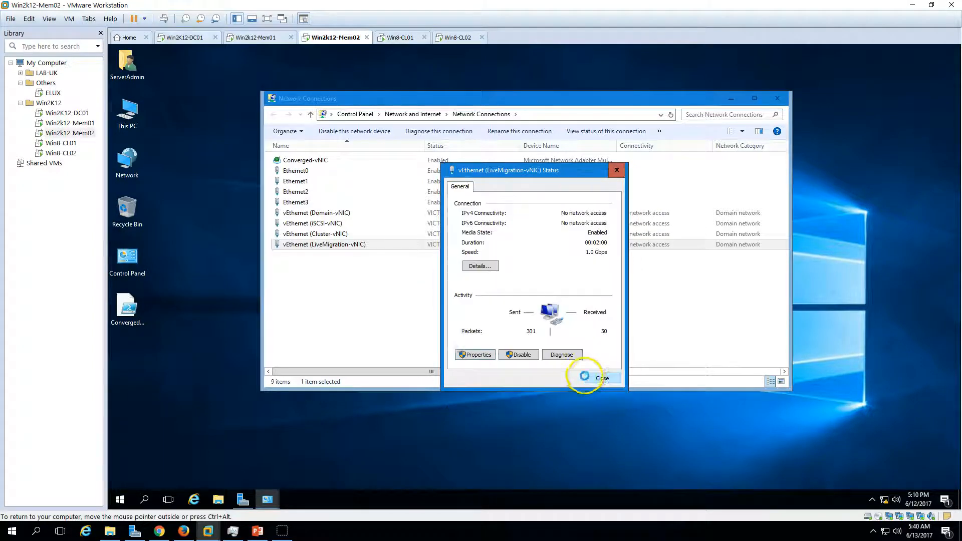
click(594, 377)
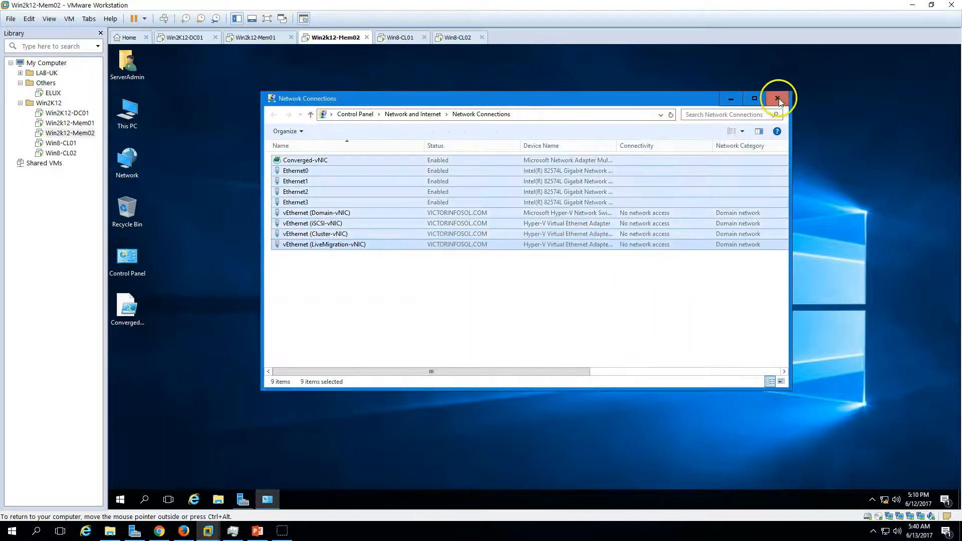
Close Network Connections and check the virtual adapters' IP addresses in Server Manager's Local Server properties.
click(777, 97)
click(244, 500)
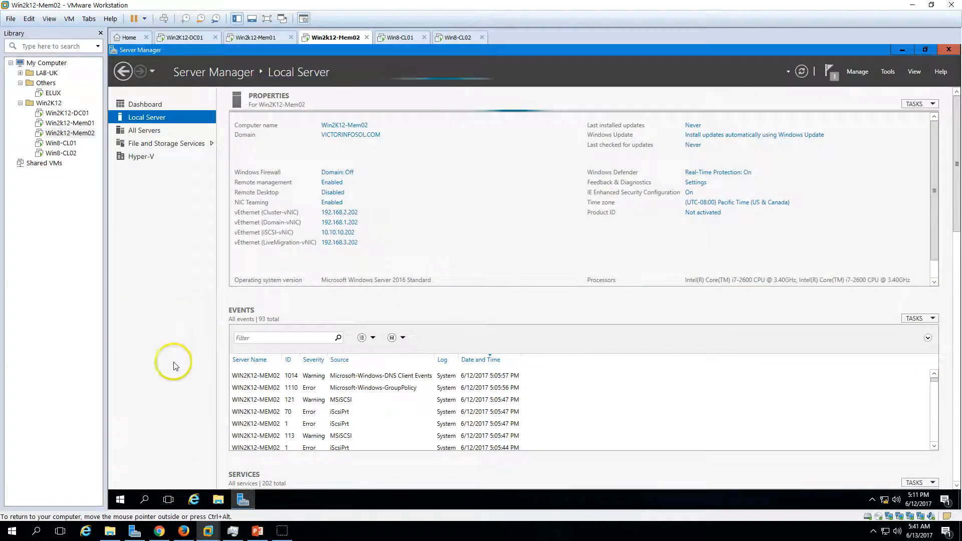
click(120, 500)
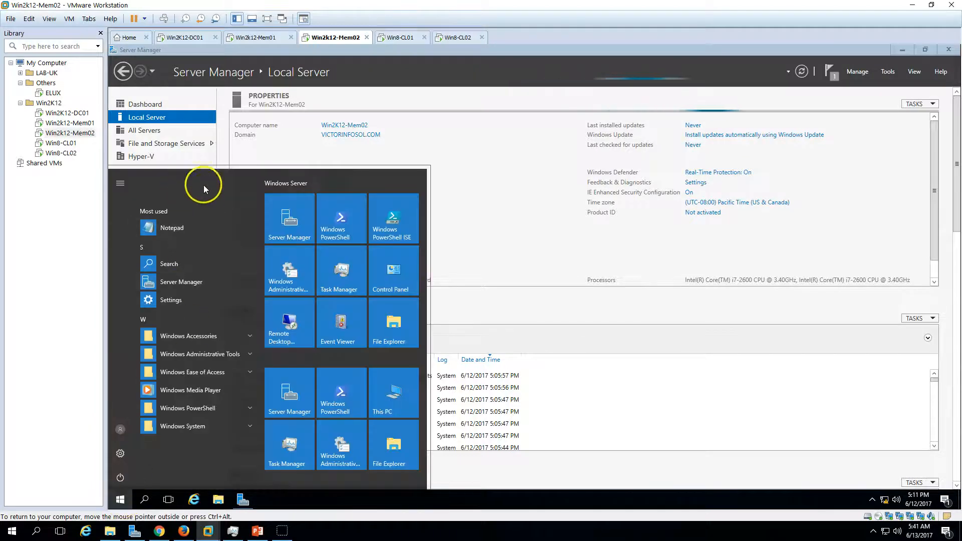
click(559, 183)
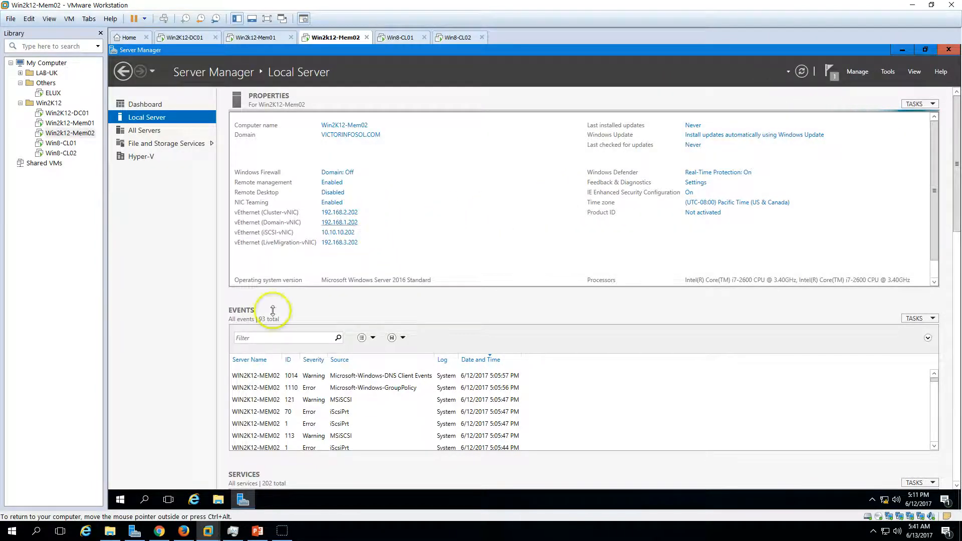
Restart the Win2K12-Mem02 server.
click(122, 498)
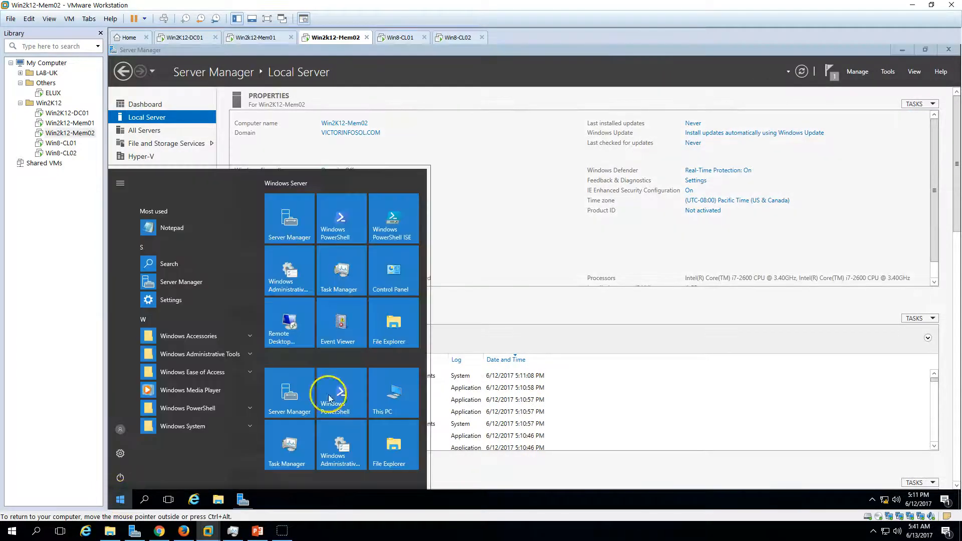
click(120, 477)
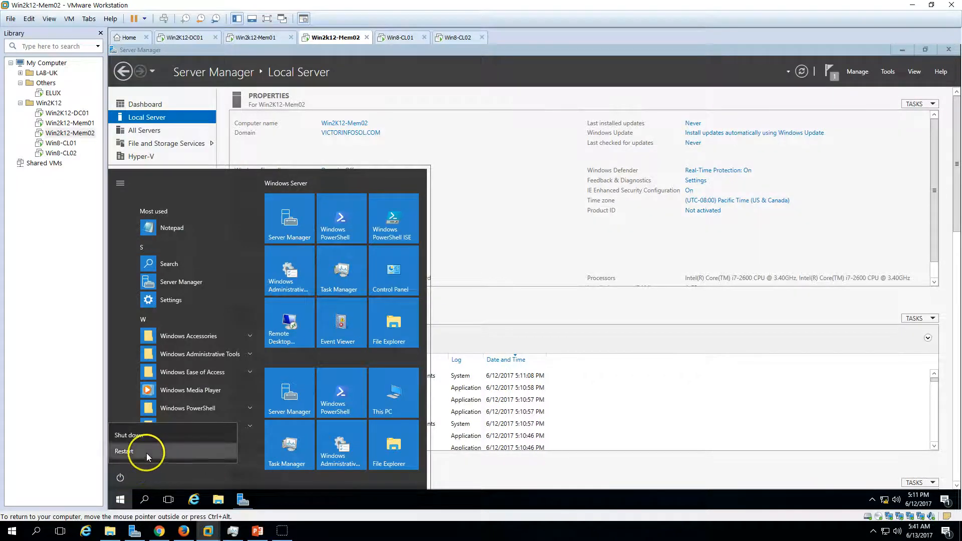
click(143, 451)
click(262, 446)
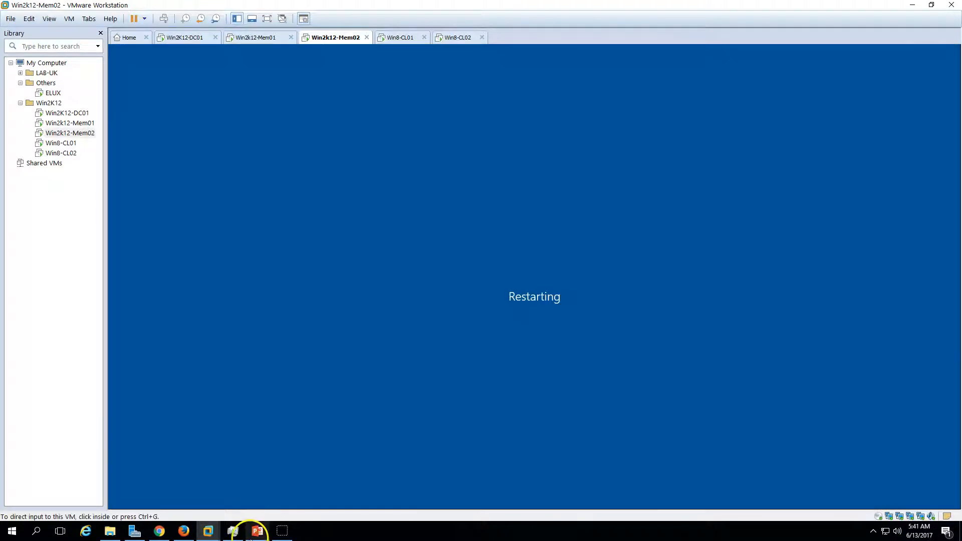
Review the in-place upgrade checklist slide in PowerPoint, return to VMware Workstation and collapse the Others folder in the library.
click(258, 530)
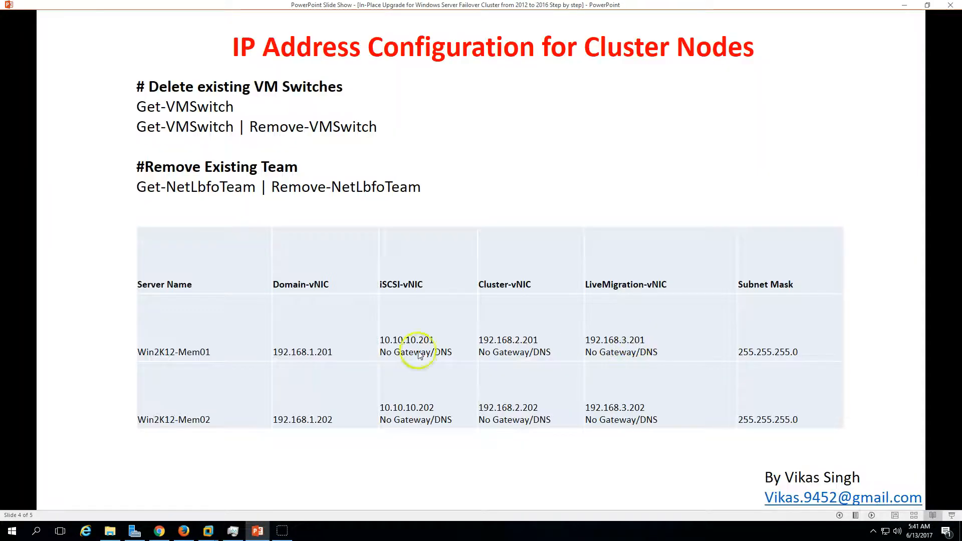
click(839, 515)
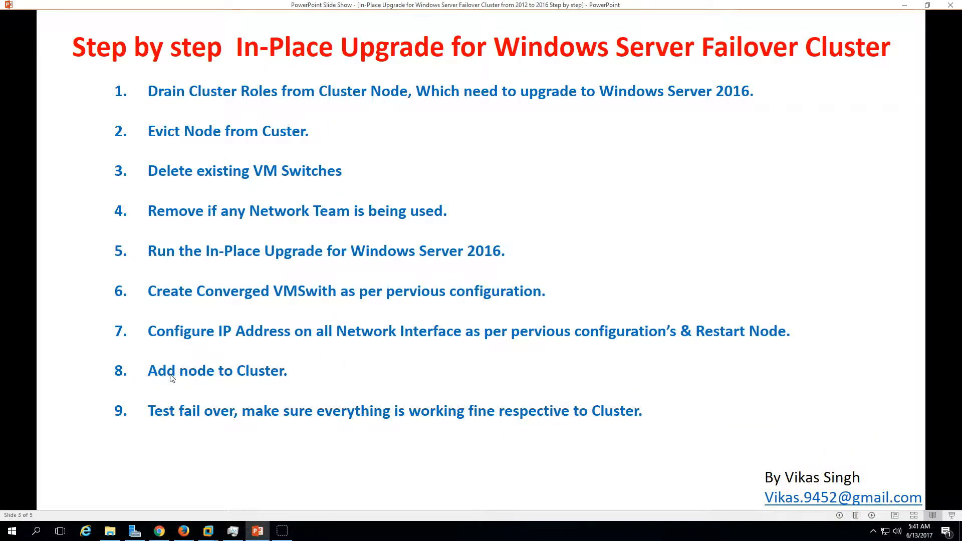
click(255, 529)
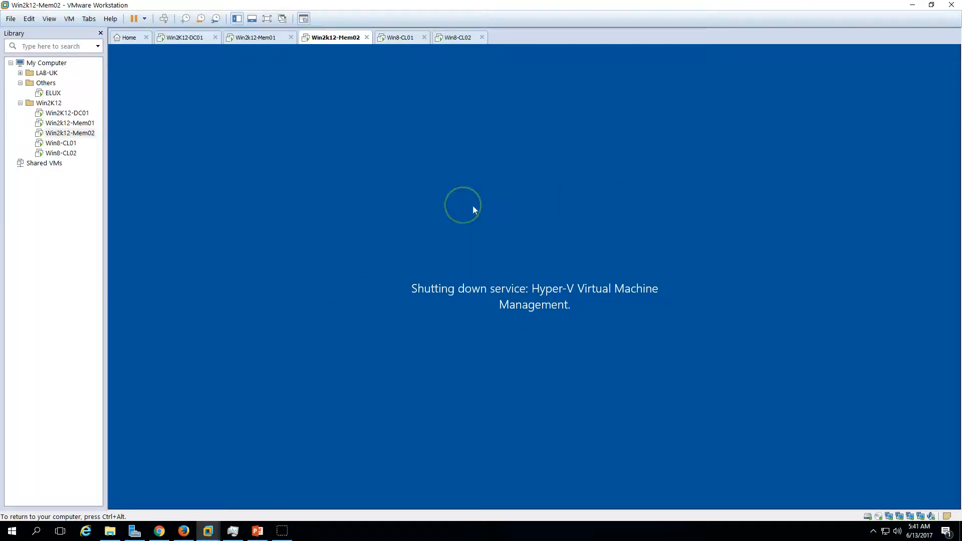
click(20, 83)
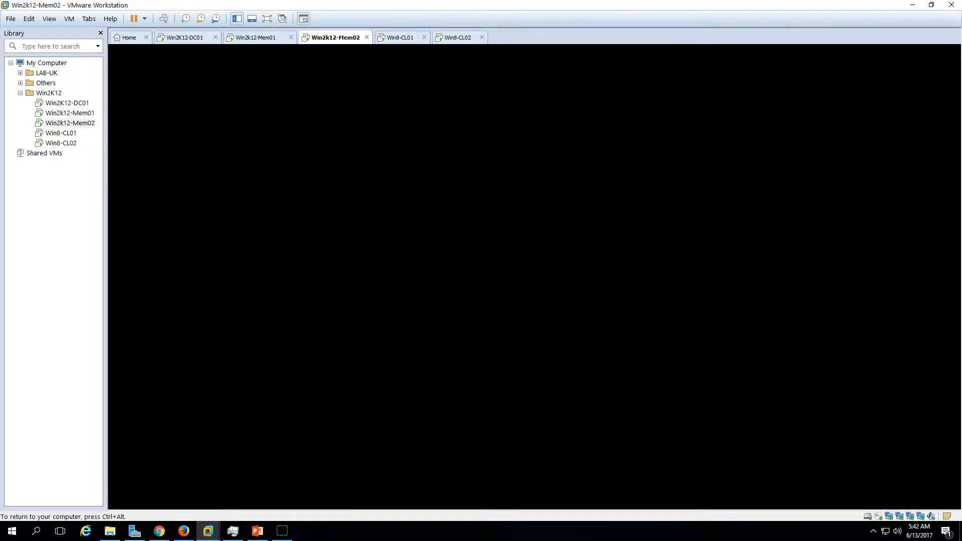
Switch to Win2K12-DC01 and examine the operating system name and version of the WIN2K12-MEM02 computer object in Active Directory.
click(194, 40)
click(235, 117)
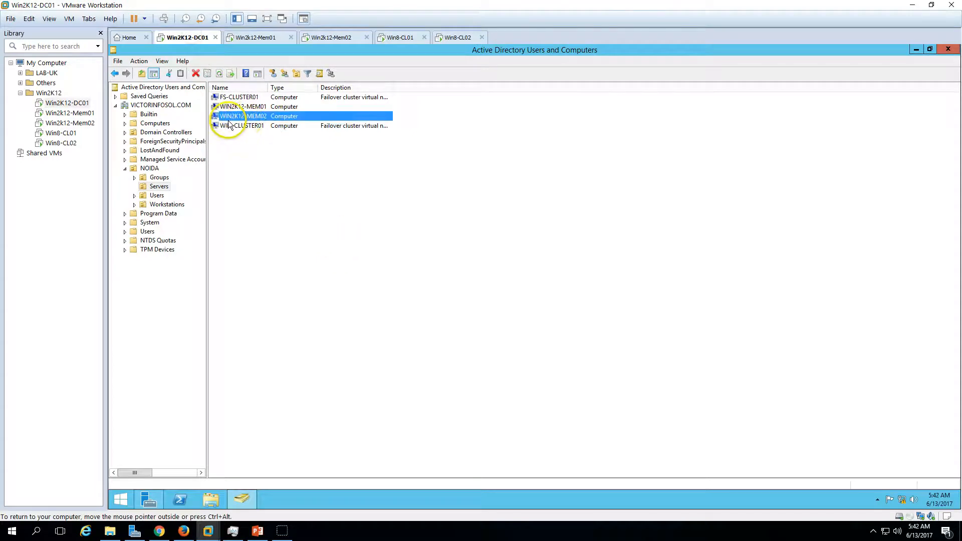
double_click(267, 117)
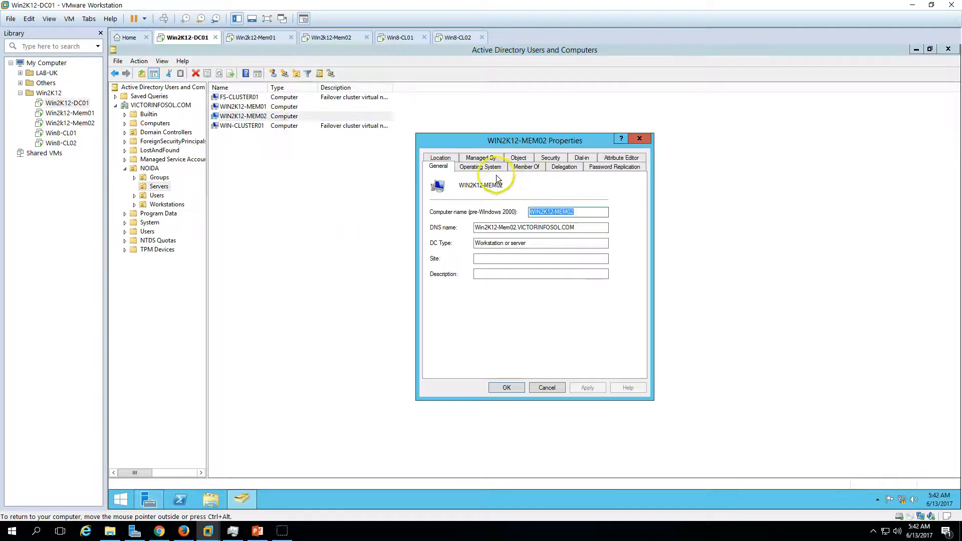
click(480, 166)
drag(523, 198, 446, 193)
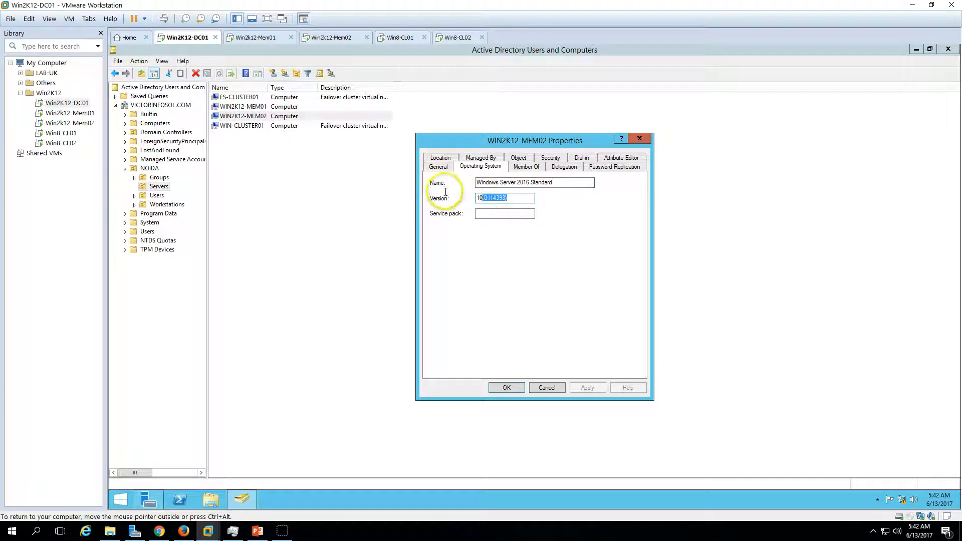
mouse_move(557, 184)
mouse_down()
mouse_move(459, 180)
mouse_move(551, 183)
mouse_up()
click(505, 186)
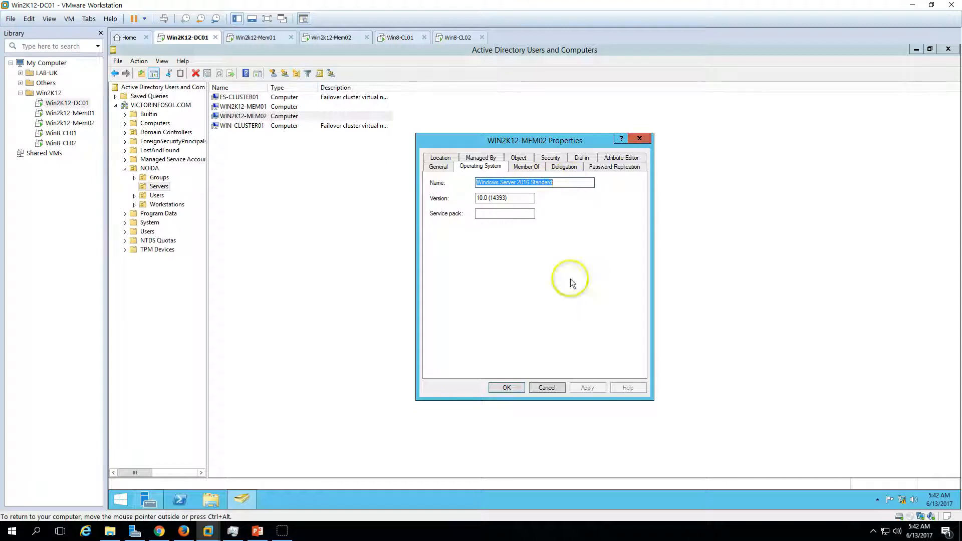
click(507, 387)
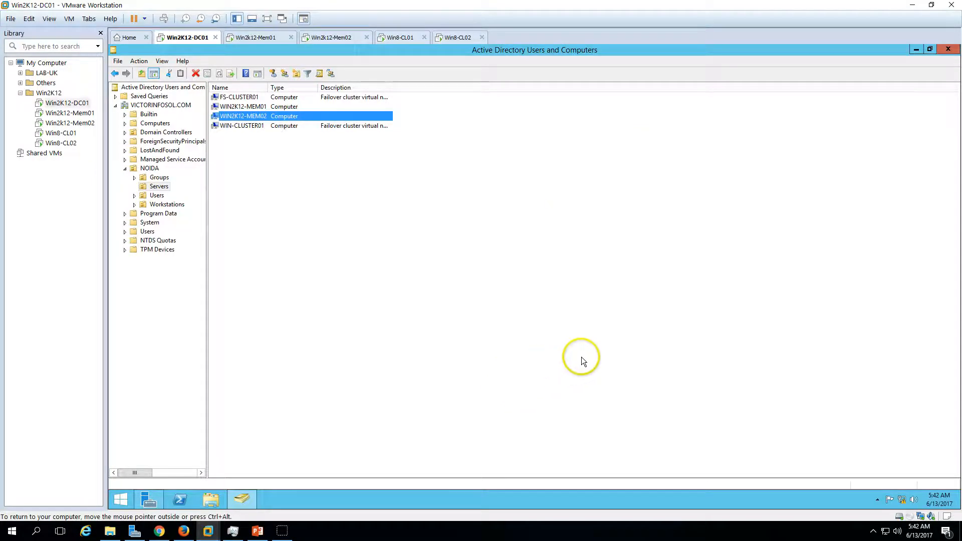
Return to the Win2K12-Mem02 virtual machine and sign in as ServerAdmin with the account password.
click(340, 39)
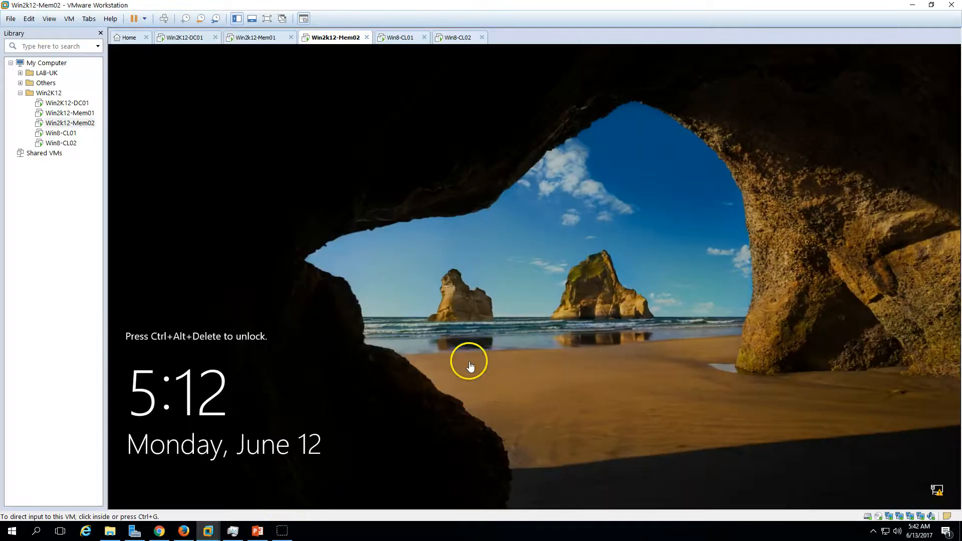
click(164, 19)
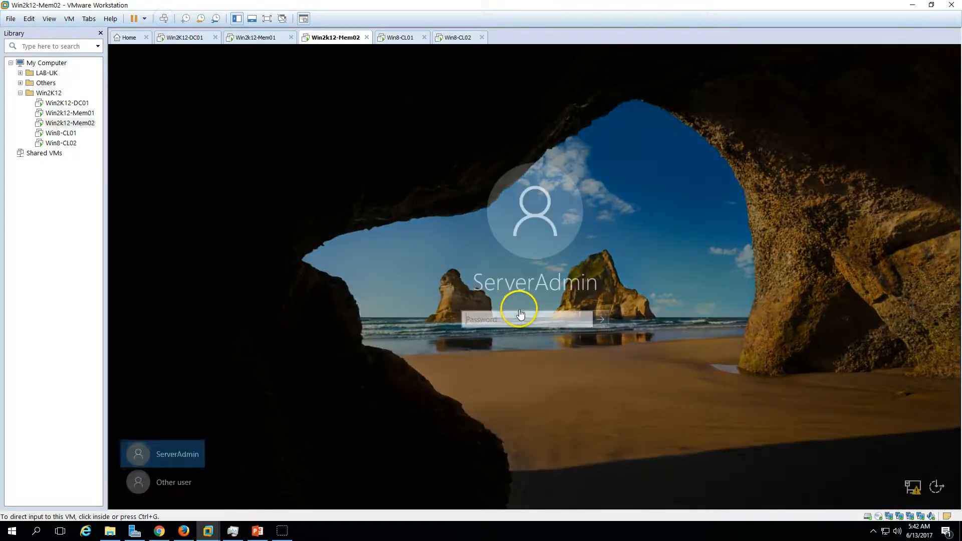
click(517, 310)
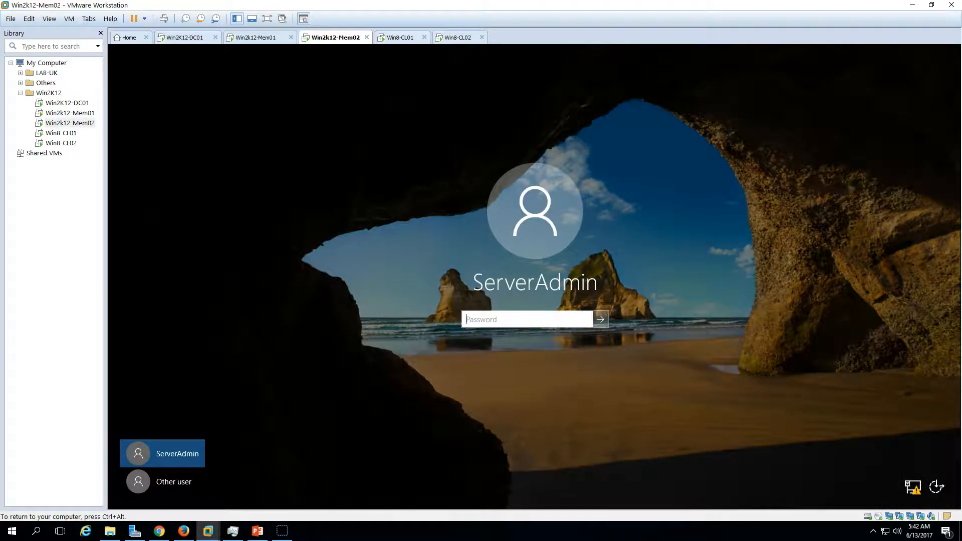
key(Return)
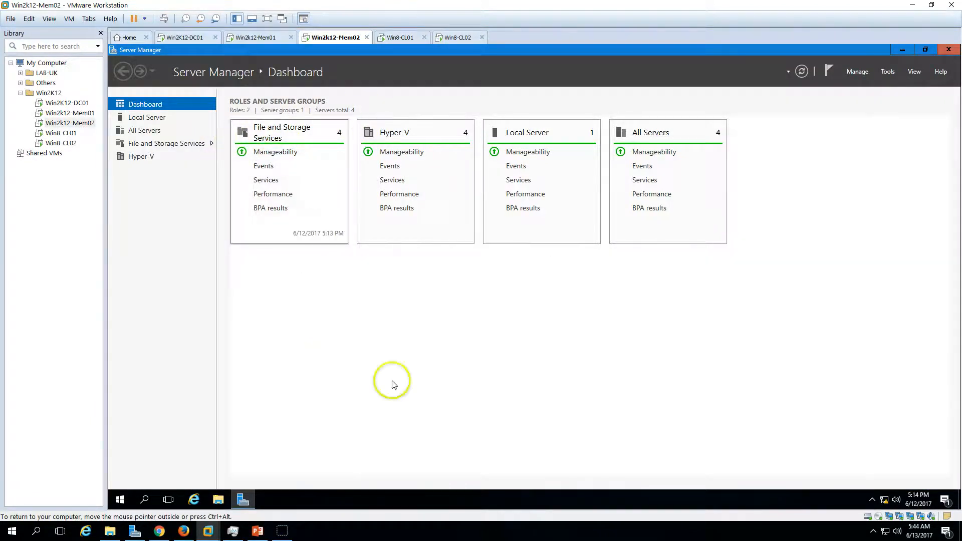
Check the Local Server properties in Server Manager on Win2K12-Mem02 and on Win2K12-Mem01.
click(146, 117)
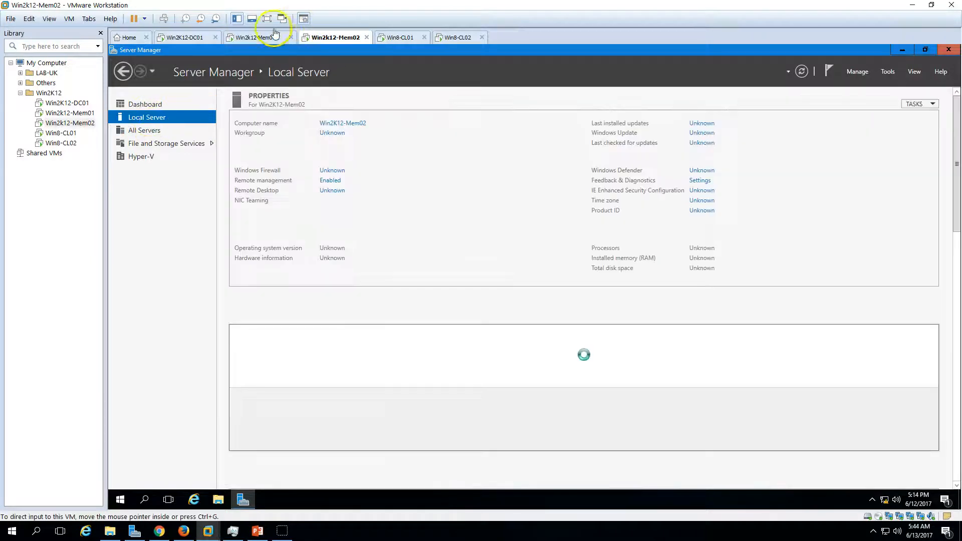
click(264, 38)
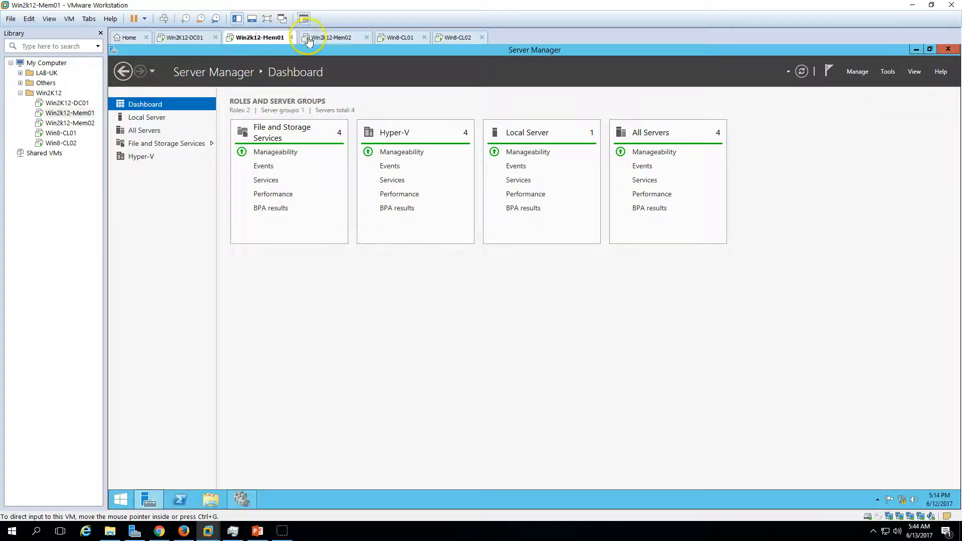
click(169, 114)
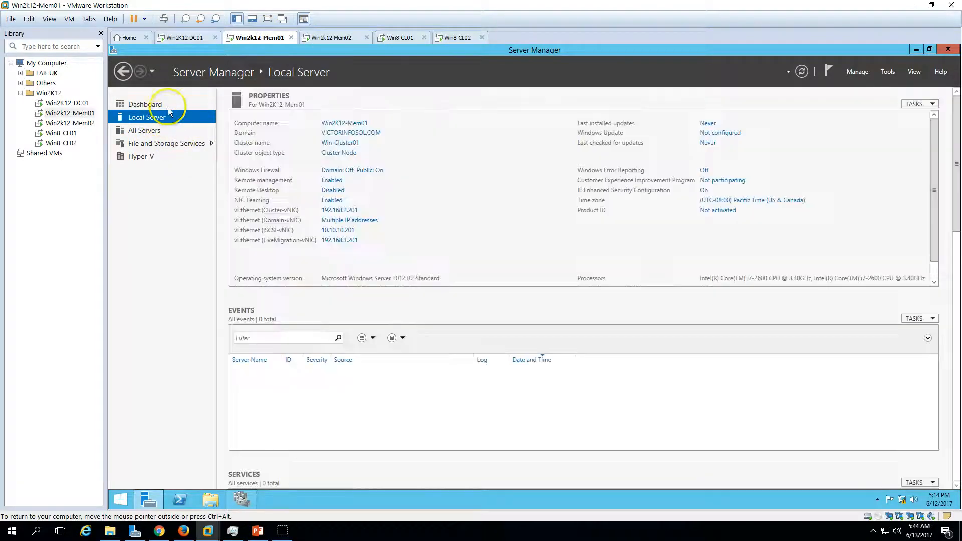
click(169, 108)
In Failover Cluster Manager on Win2K12-Mem01, start the Add Node Wizard for the cluster and proceed to server selection.
click(242, 499)
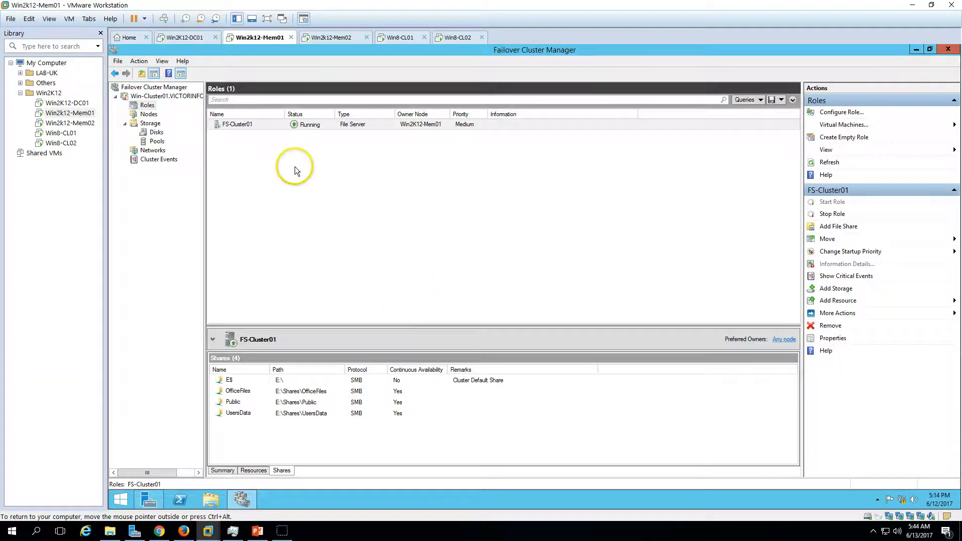
click(149, 115)
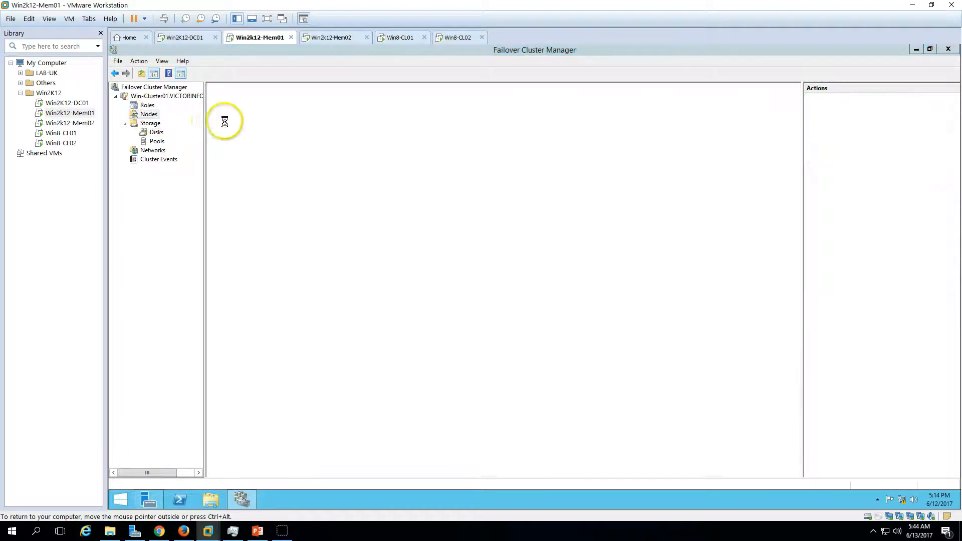
right_click(152, 117)
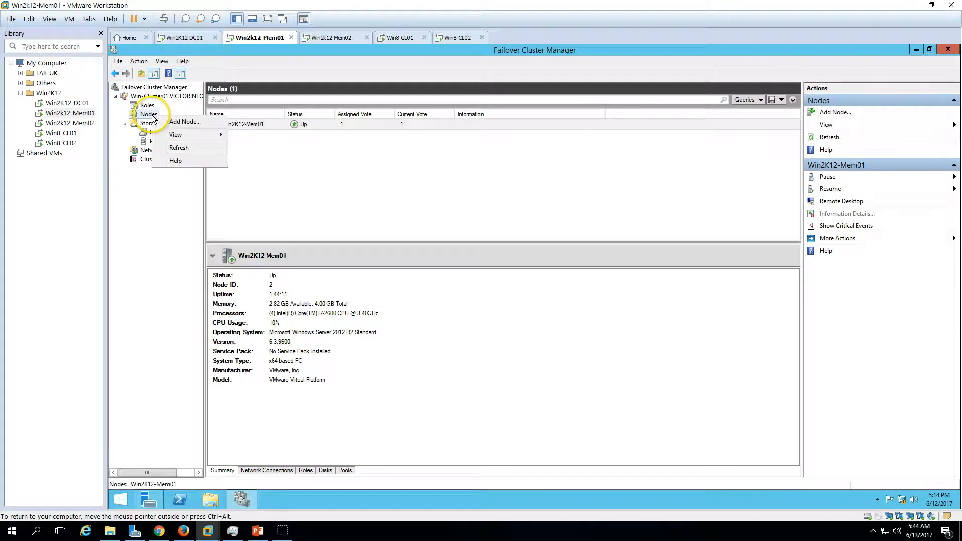
click(181, 123)
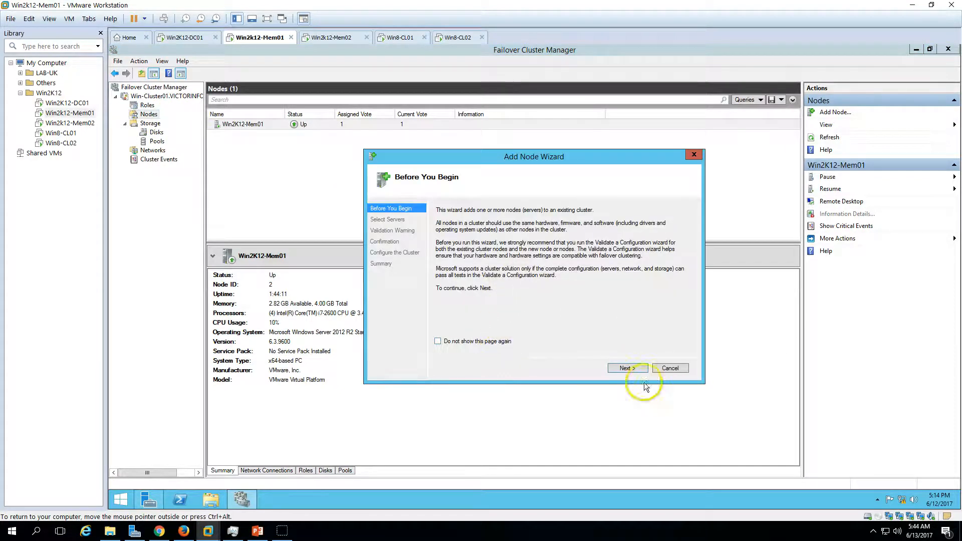
click(636, 368)
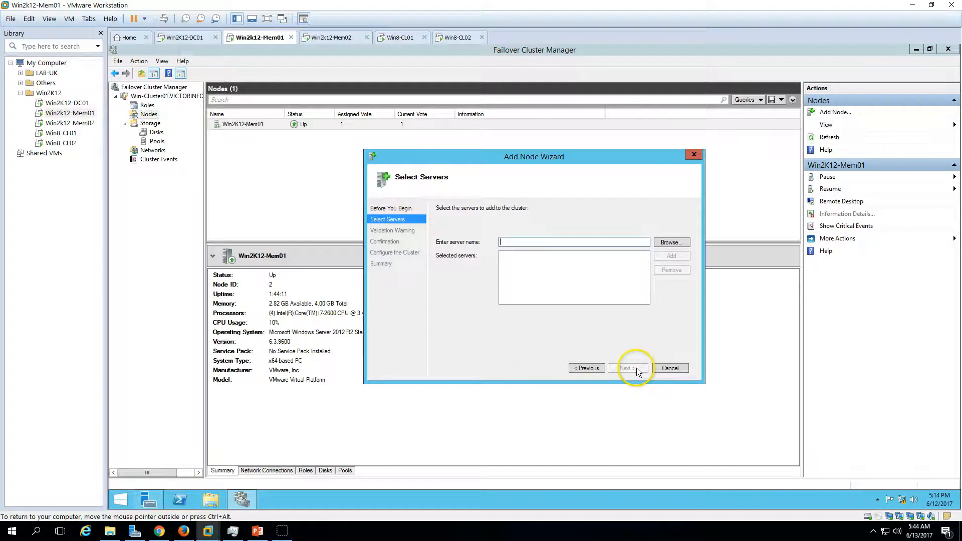
Search the domain for computers matching win2k12 and select WIN2K12-MEM02 as the server to add to the cluster.
click(668, 243)
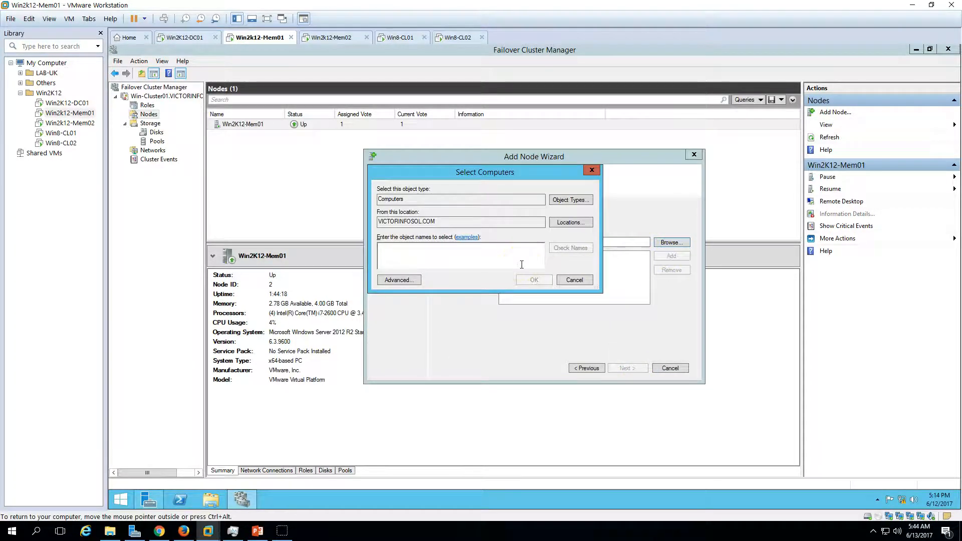
text(win2k12)
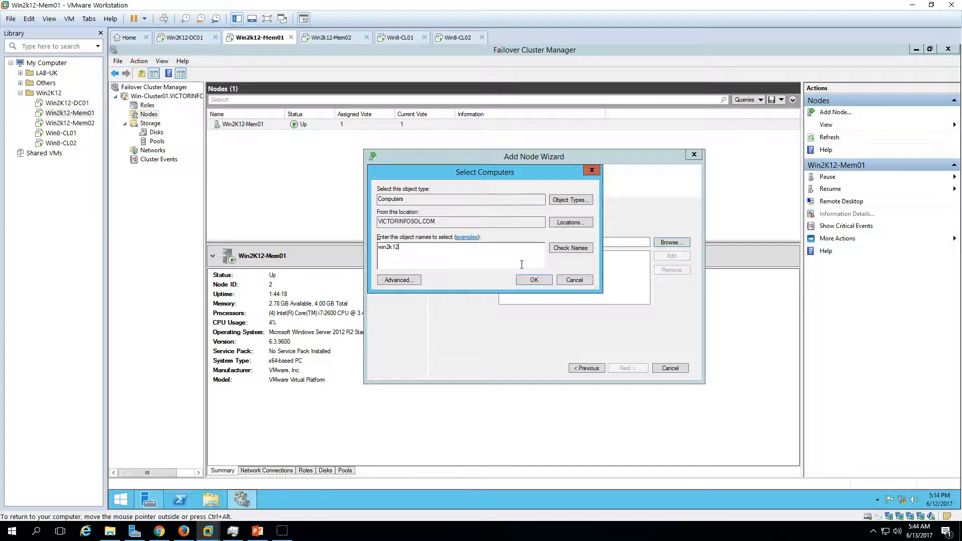
key(Return)
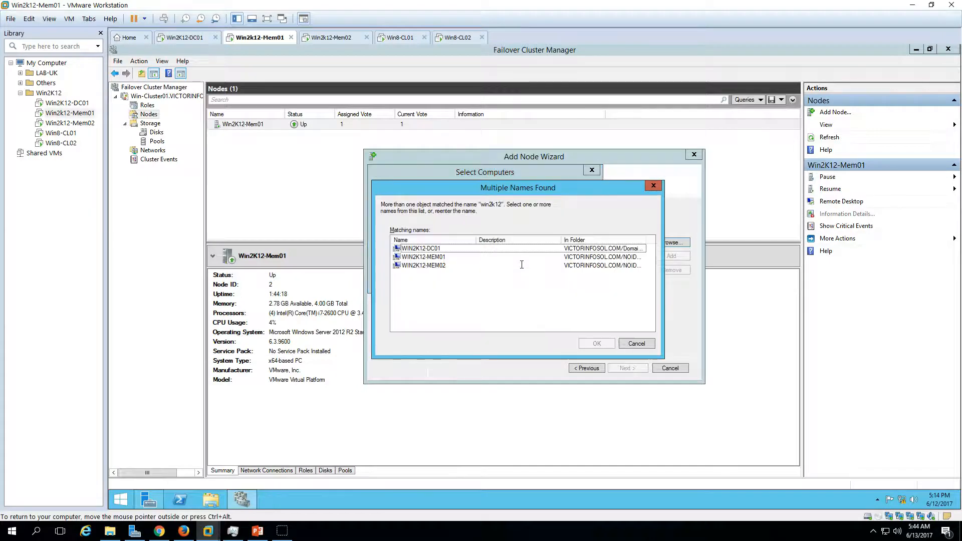
click(425, 257)
click(426, 266)
click(596, 345)
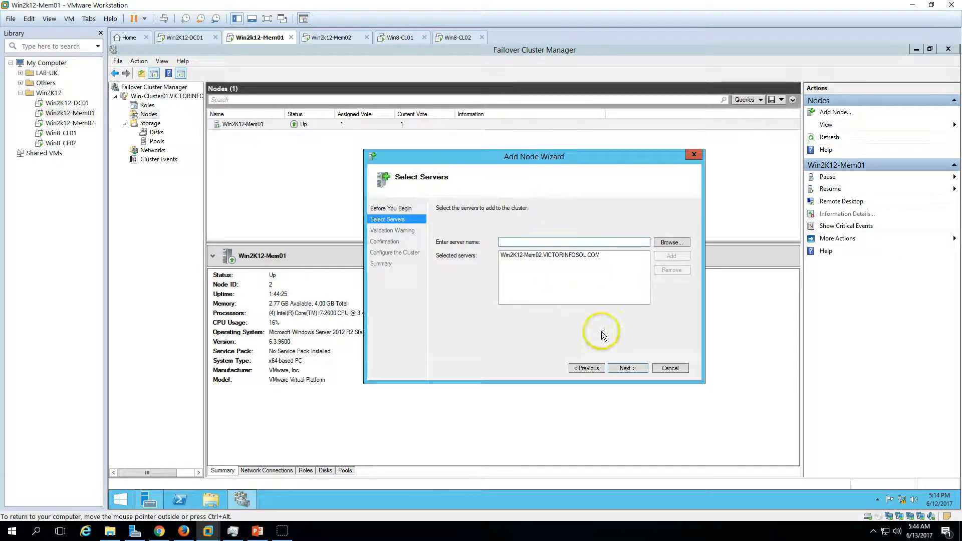
Decline the configuration validation tests and confirm adding Win2K12-Mem02 to the cluster without adding all eligible storage.
click(622, 369)
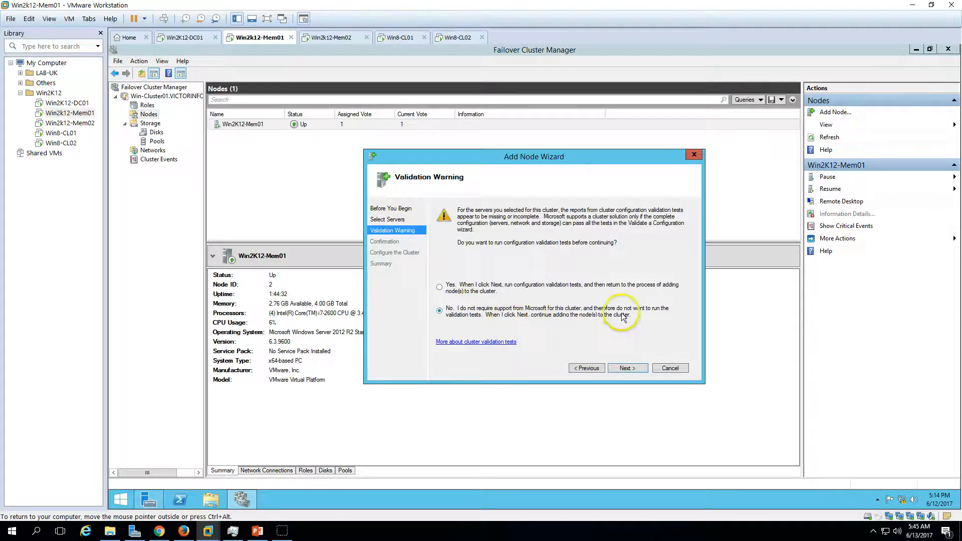
click(635, 369)
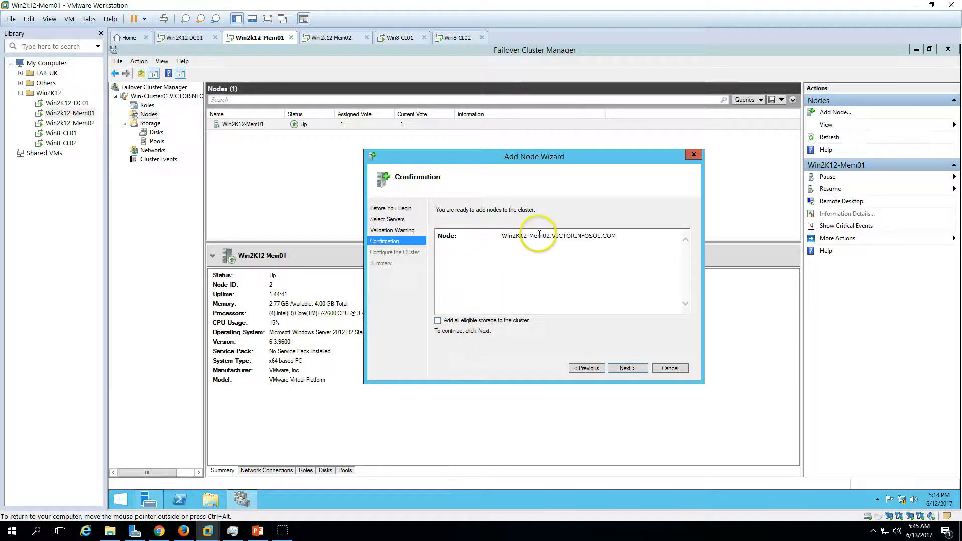
mouse_move(635, 239)
mouse_down()
mouse_move(494, 233)
mouse_move(618, 235)
mouse_up()
click(512, 277)
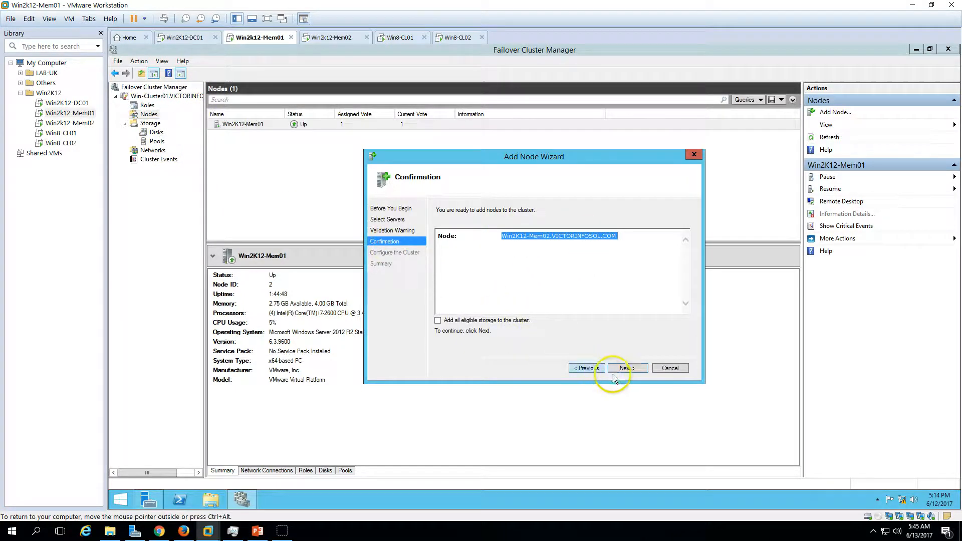
click(627, 369)
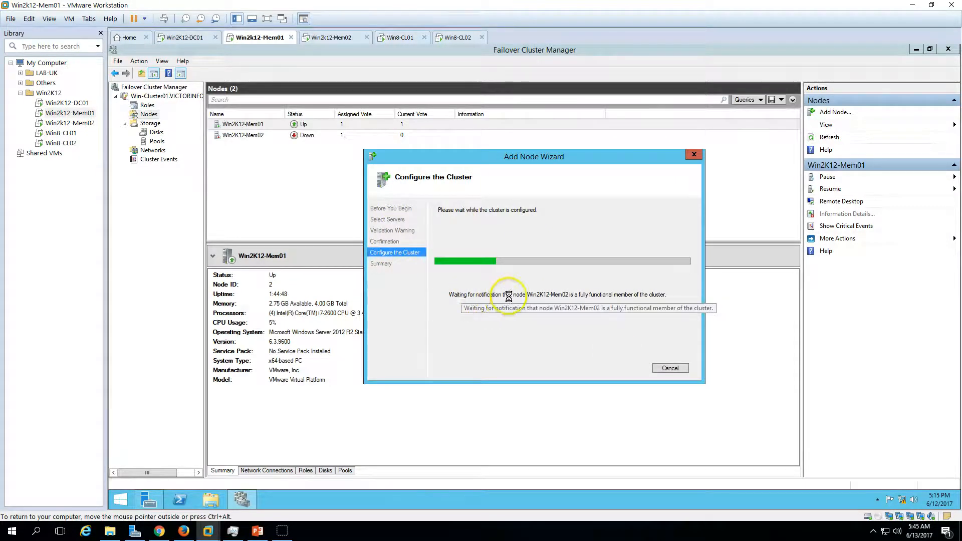
drag(476, 155, 352, 169)
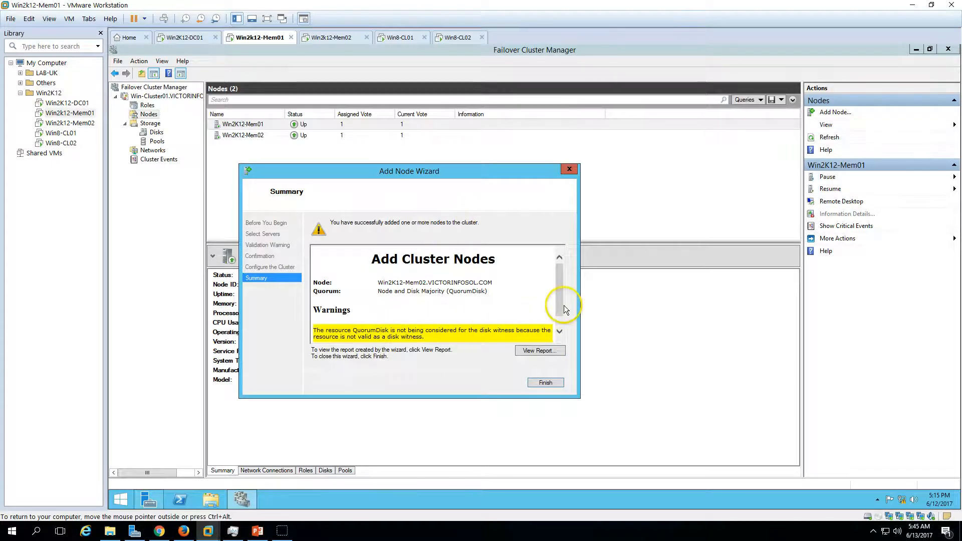
Review the quorum disk warnings in the Add Node Wizard summary and finish the wizard.
scroll(559, 308, down, 1)
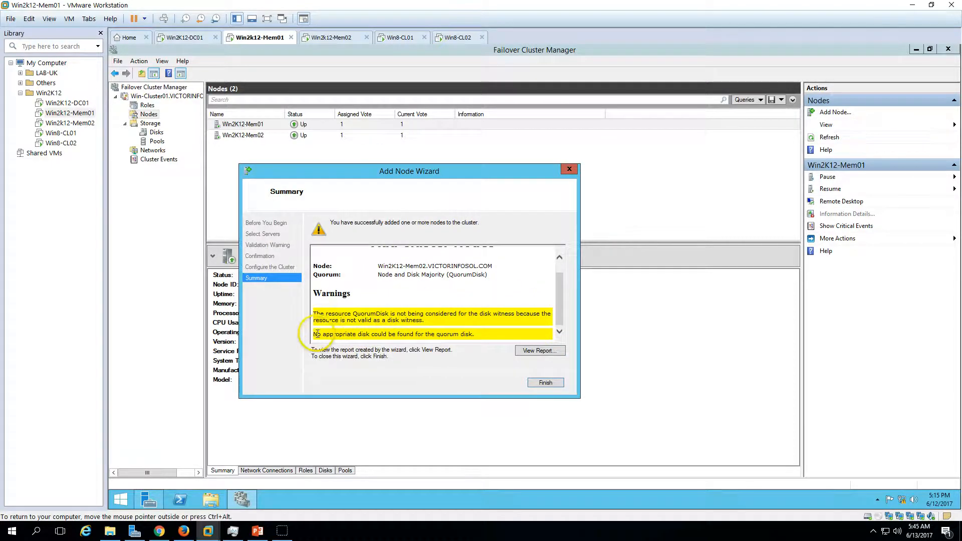
drag(314, 334, 378, 338)
click(380, 337)
drag(425, 321, 523, 314)
click(458, 315)
click(380, 317)
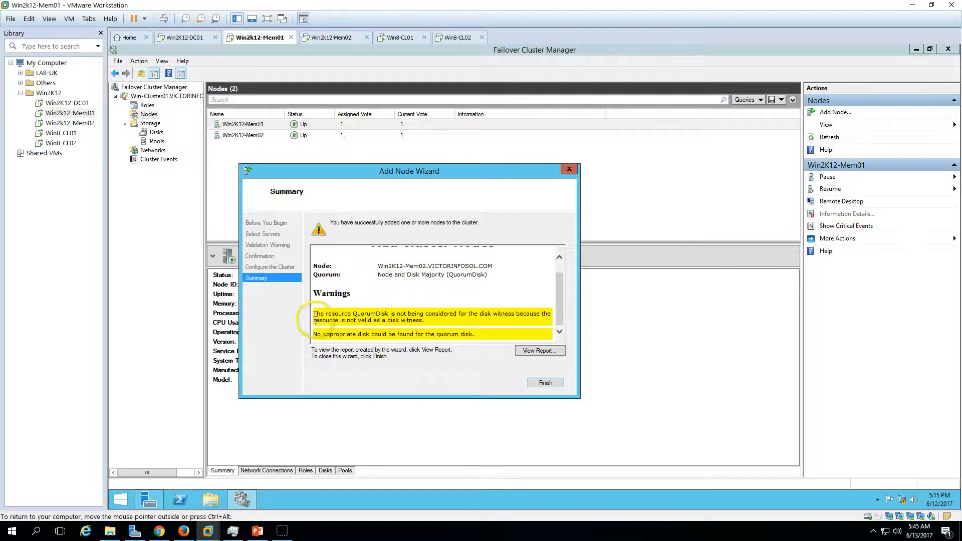
click(549, 382)
Refresh the cluster's disks and check the status, assignment and owner node of iSCSI-Disk01 and QuorumDisk.
click(158, 132)
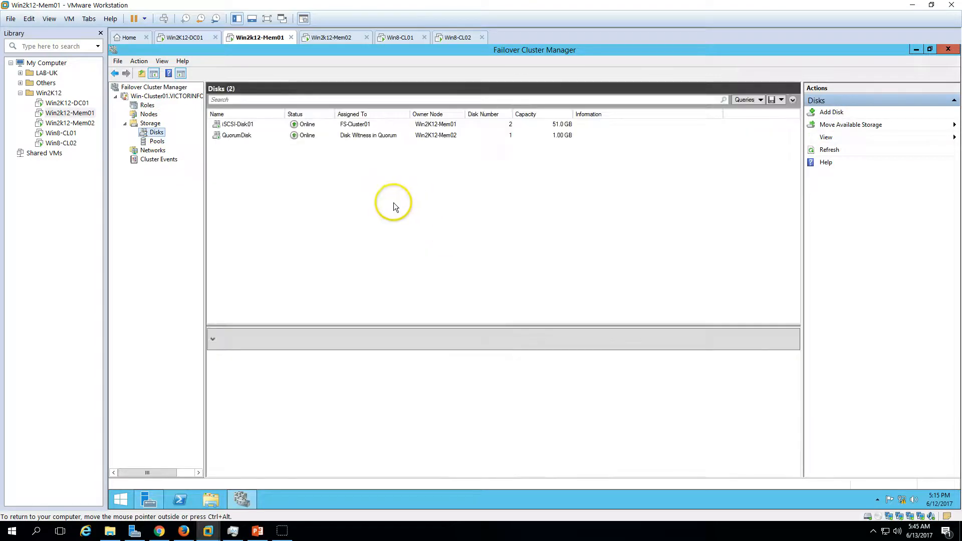
click(368, 137)
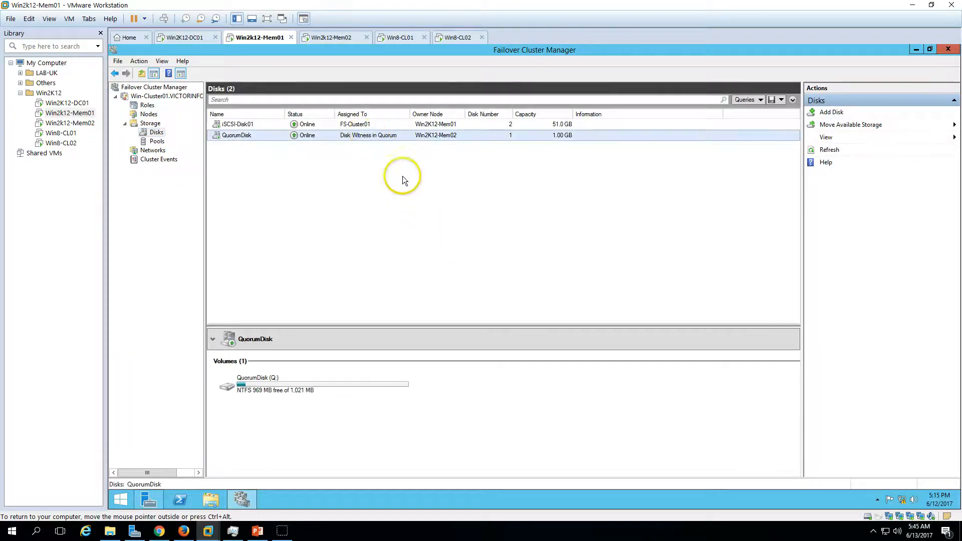
click(829, 149)
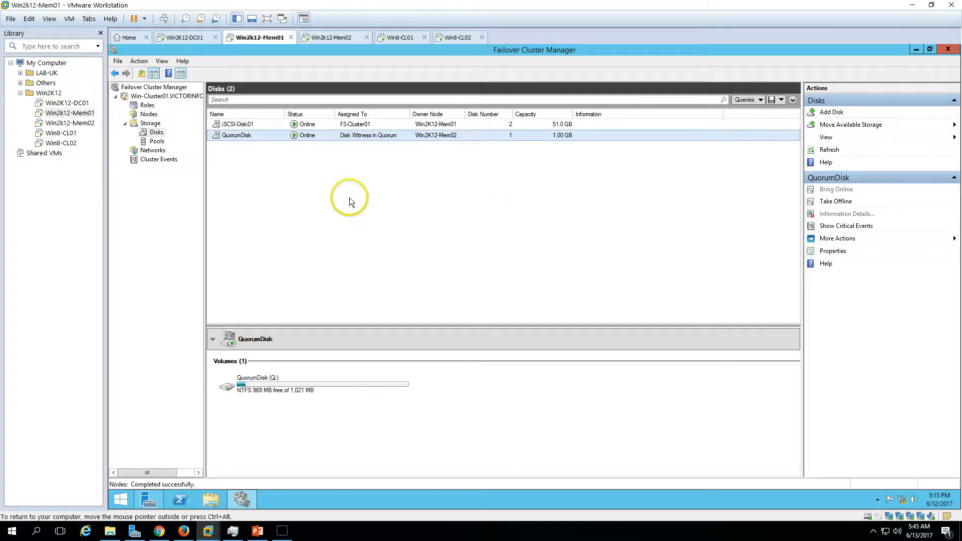
click(252, 125)
click(258, 136)
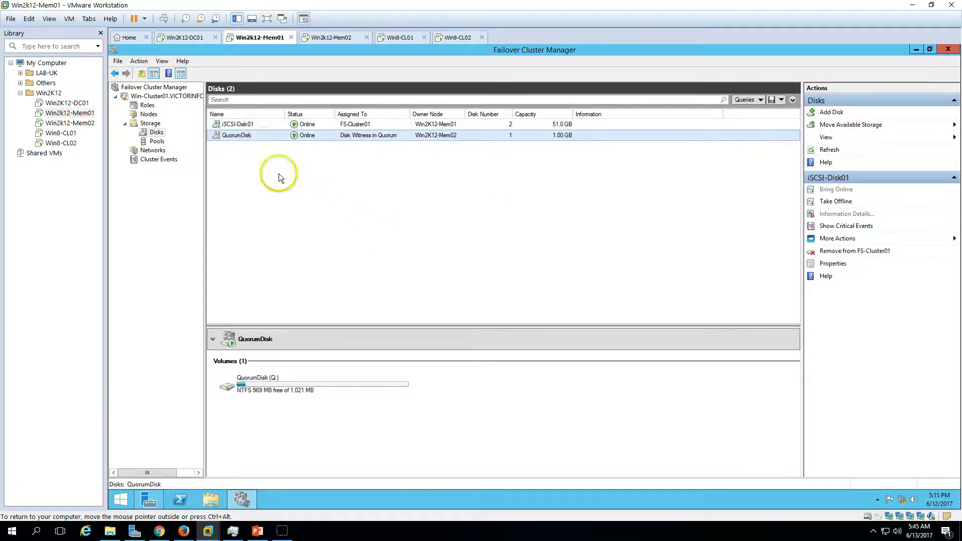
click(260, 124)
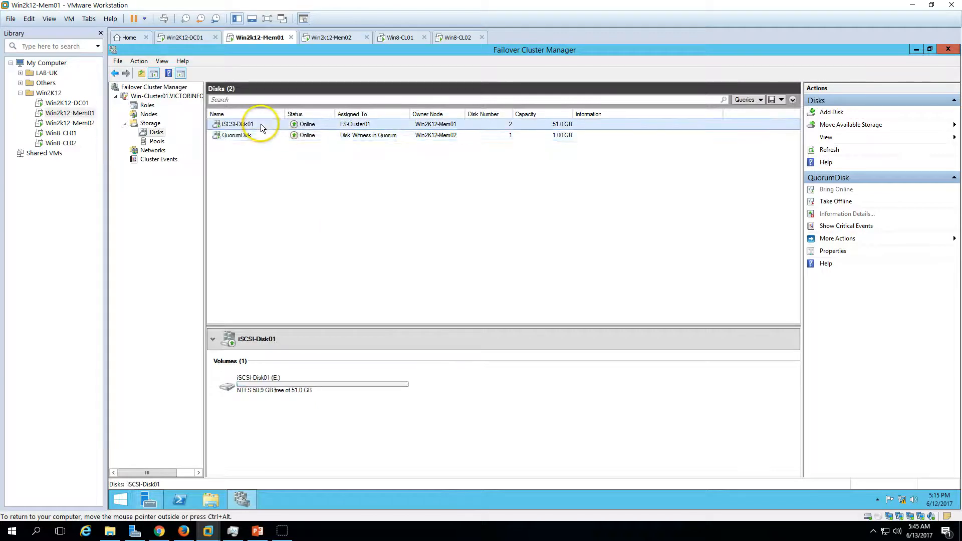
click(258, 134)
Move the FS-Cluster01 file server role to the best possible node.
click(148, 114)
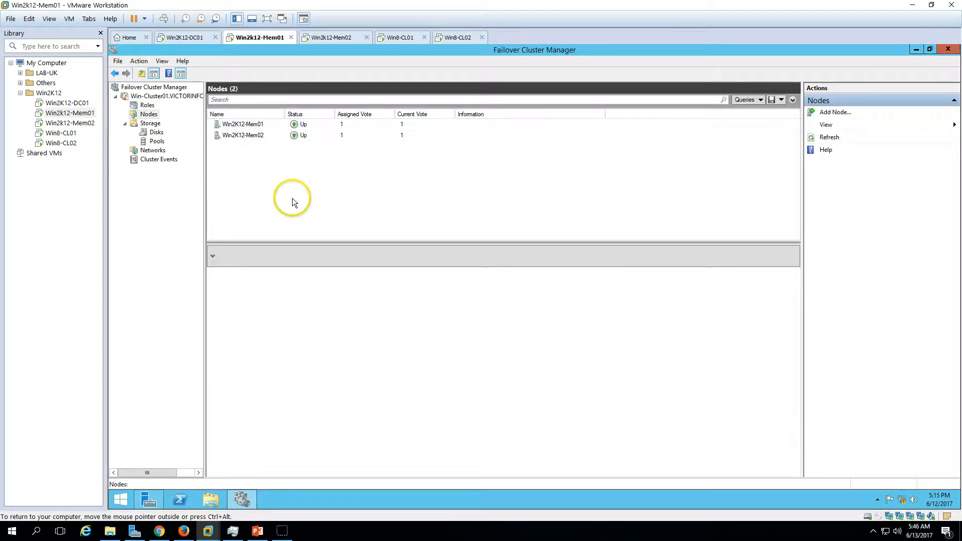
click(148, 106)
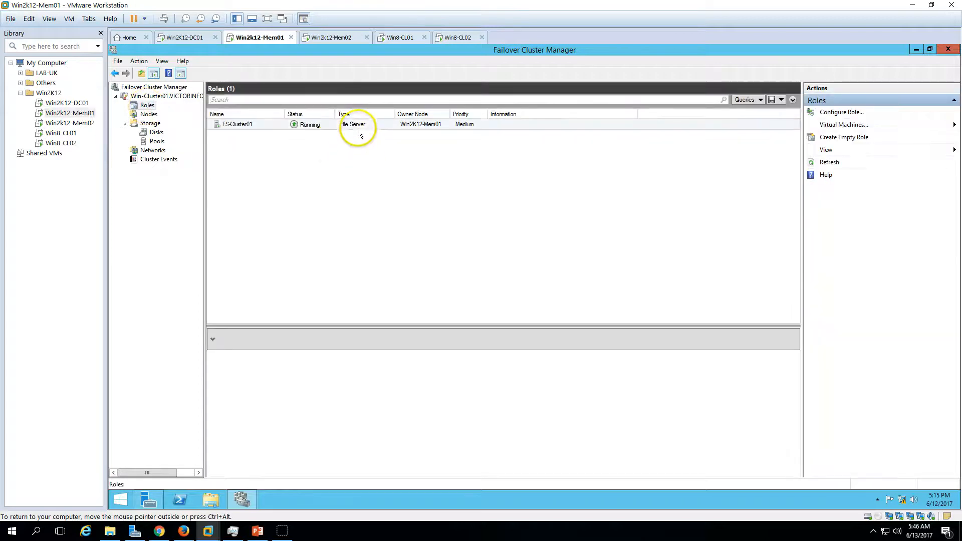
click(361, 128)
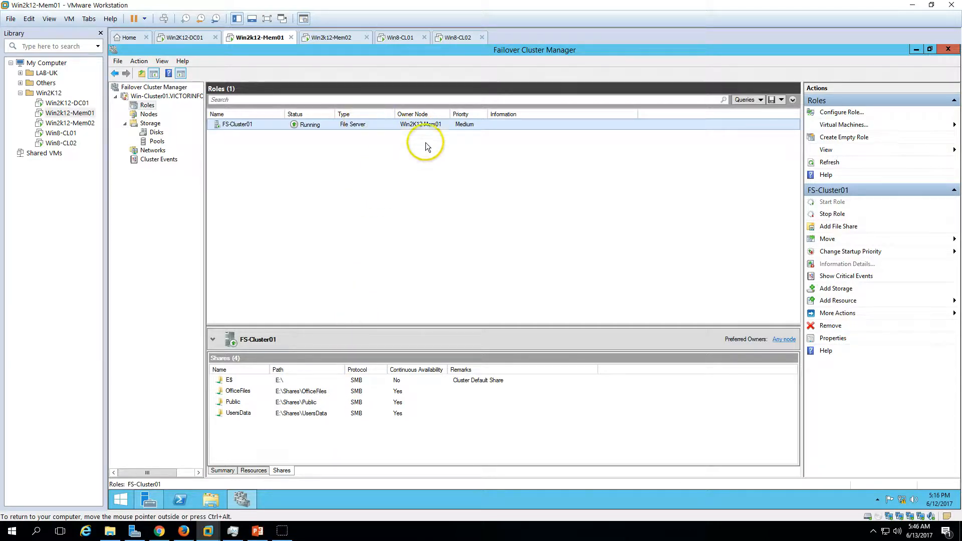
right_click(380, 124)
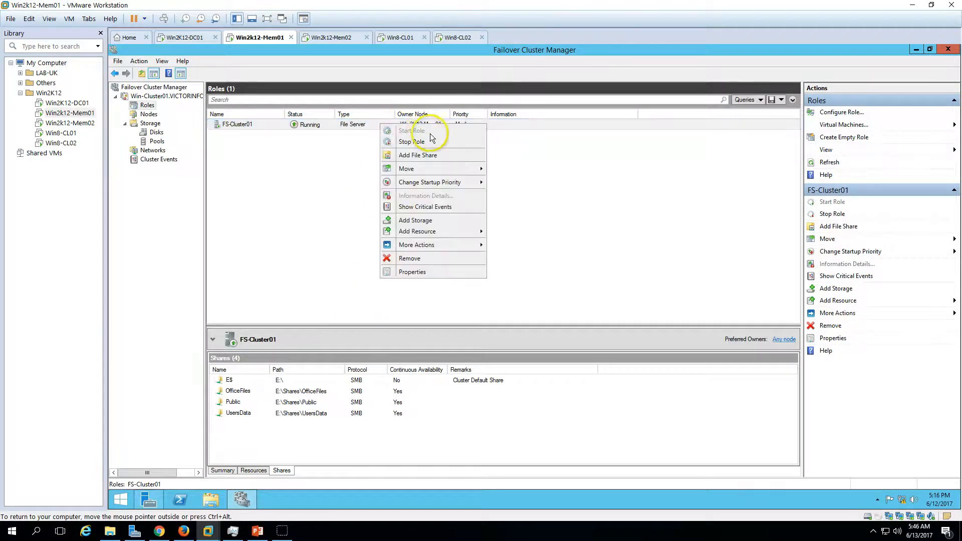
click(276, 182)
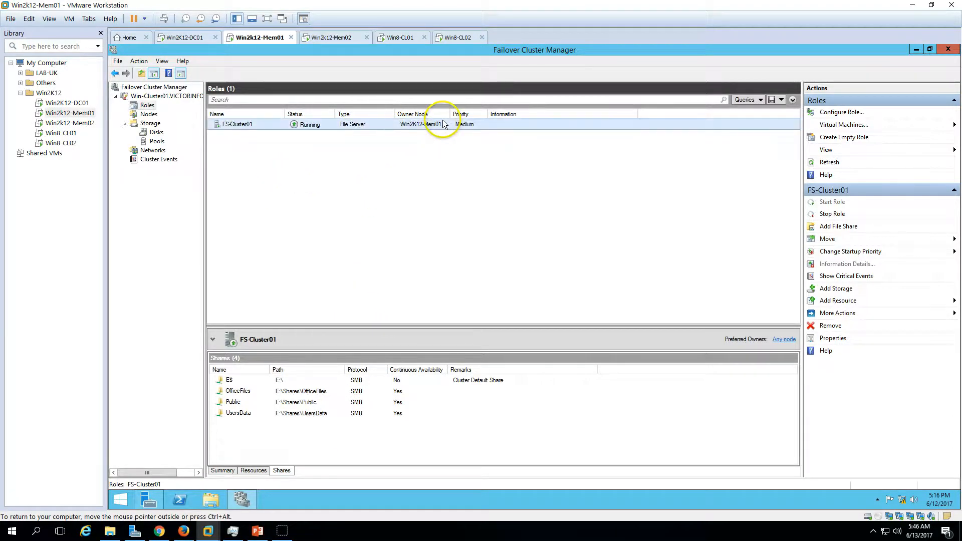
right_click(371, 125)
mouse_move(441, 170)
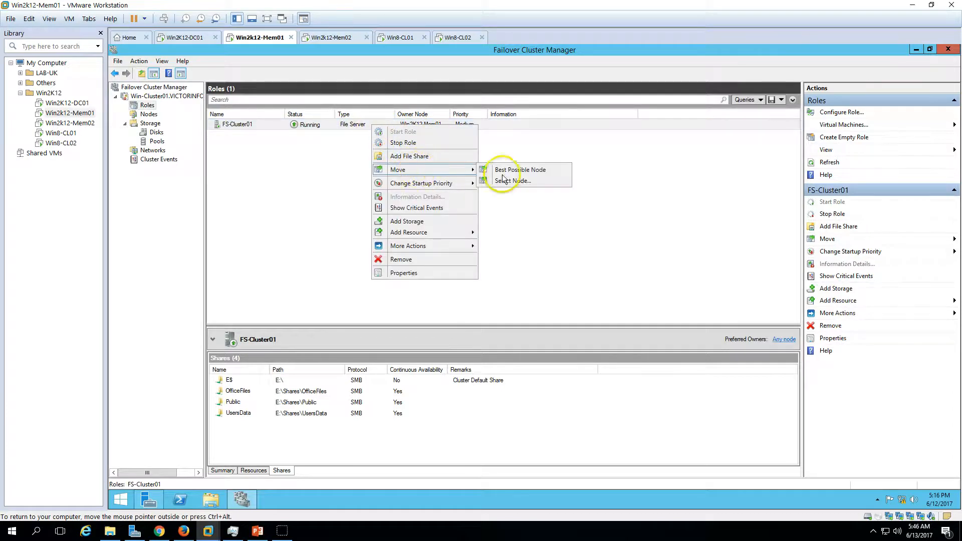
click(507, 168)
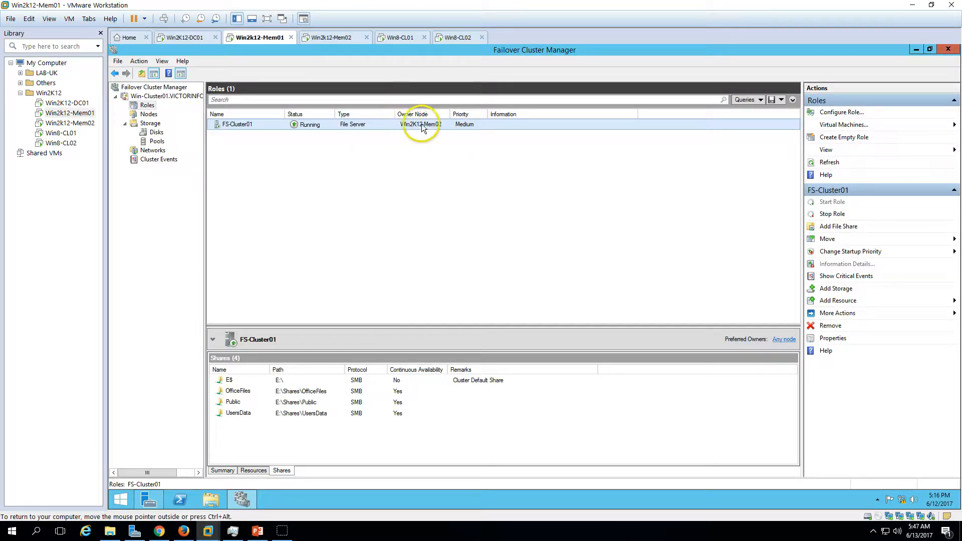
Examine the operating system, version and hosted roles of Win2K12-Mem02, and compare the roles hosted on Win2K12-Mem01.
click(149, 115)
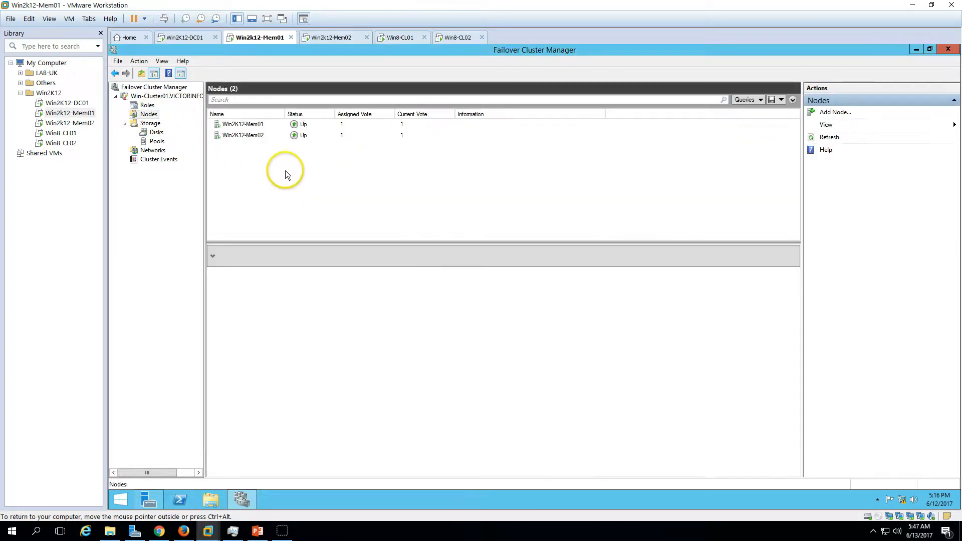
click(269, 135)
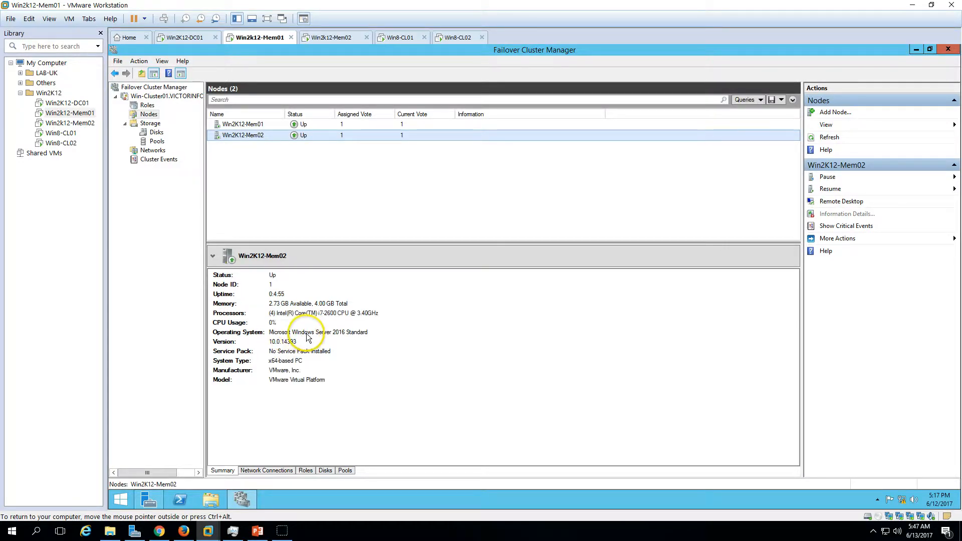
click(373, 341)
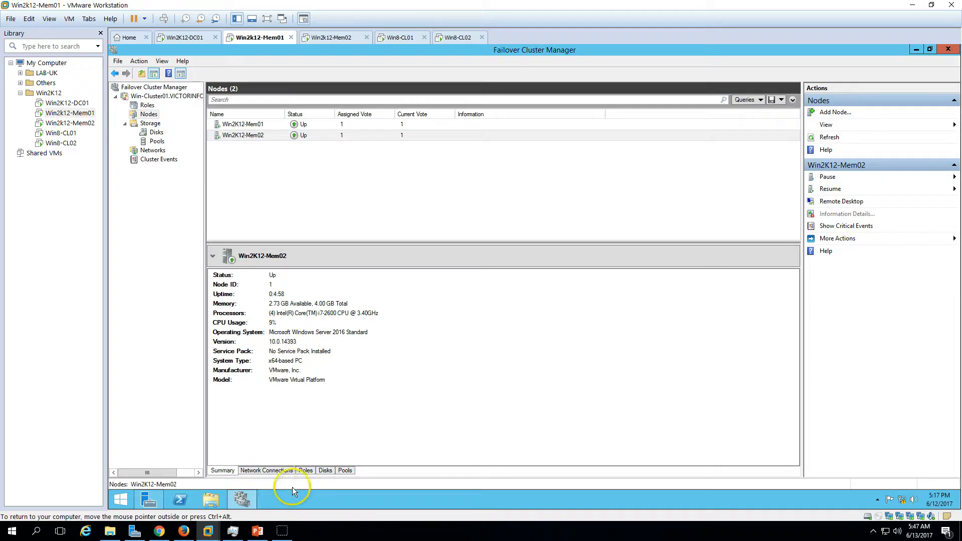
click(277, 472)
click(307, 471)
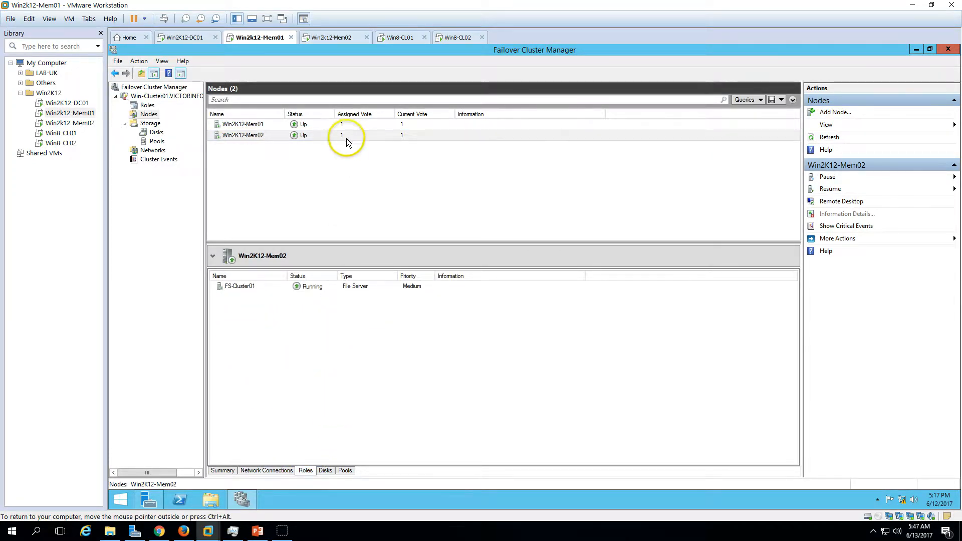
click(145, 105)
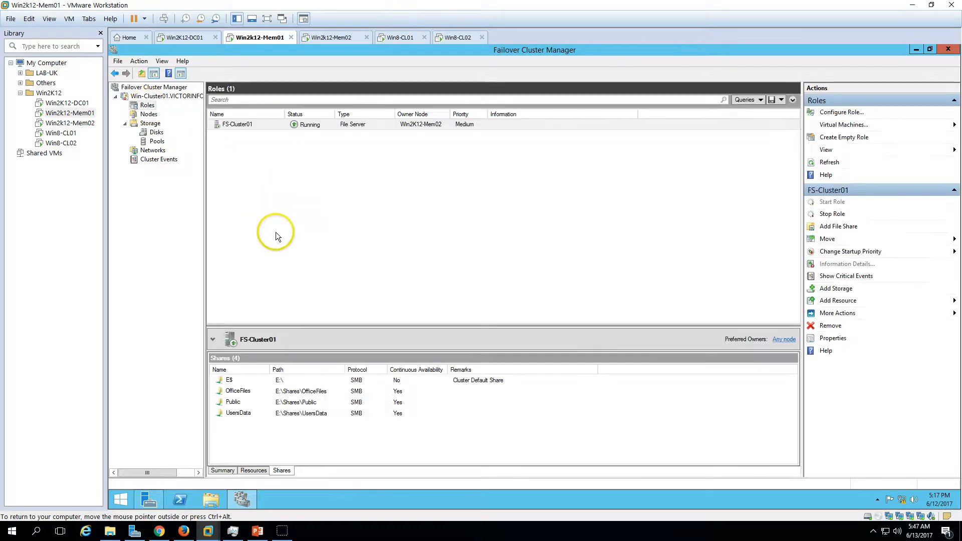
click(148, 114)
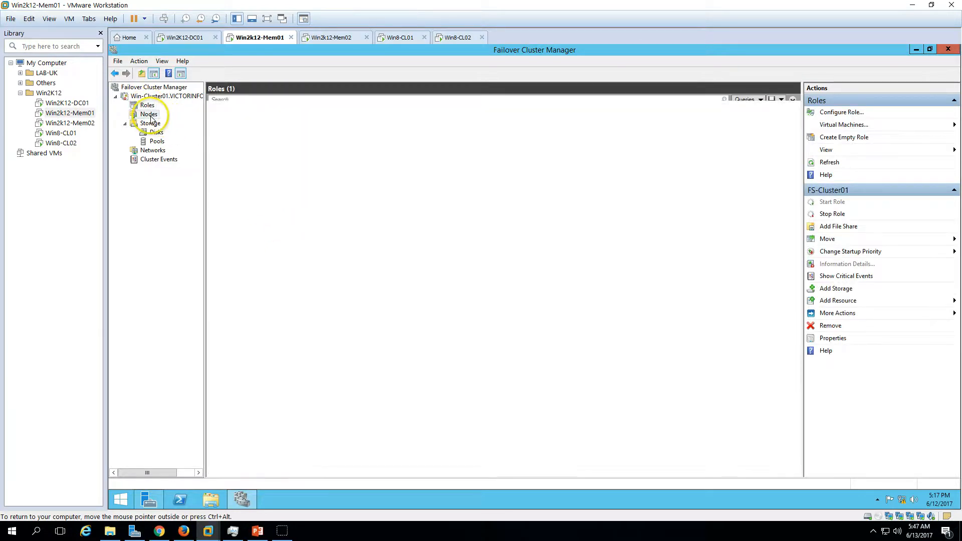
click(269, 125)
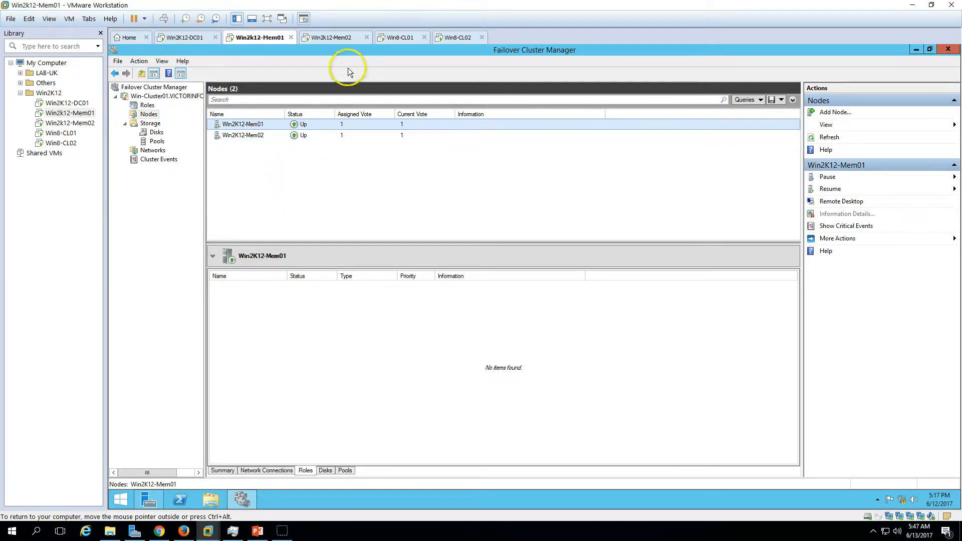
Review the in-place upgrade checklist in the PowerPoint slide show and return to the cluster roles in VMware Workstation.
click(256, 530)
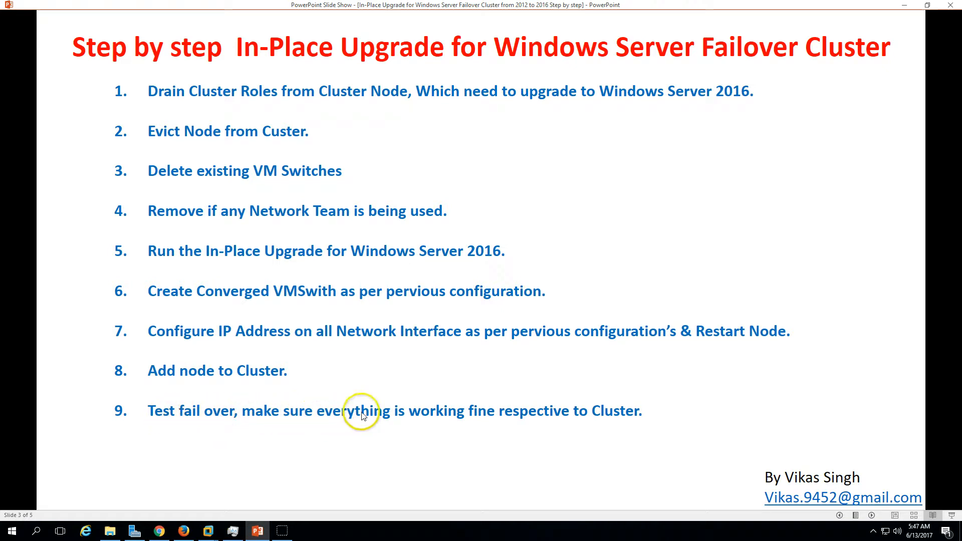
click(208, 530)
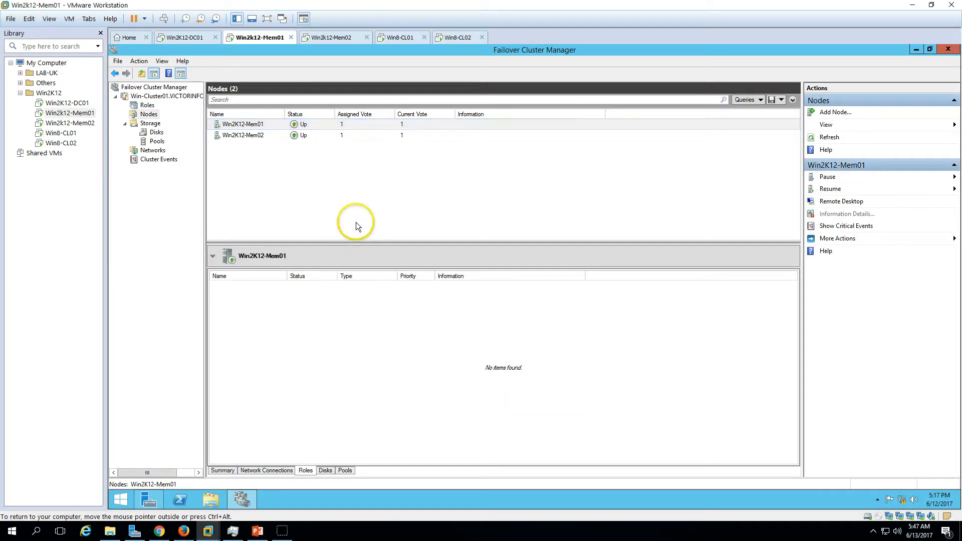
click(149, 106)
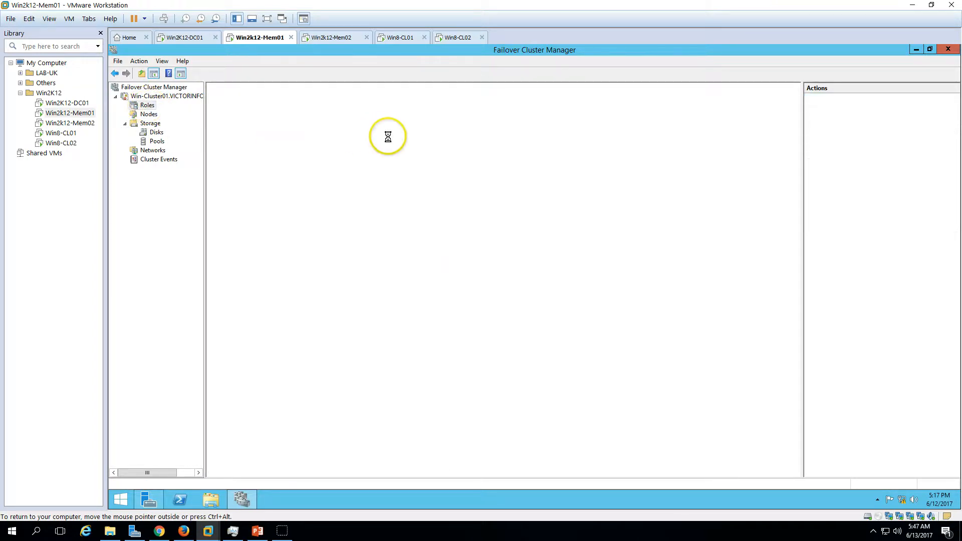
Switch to the Win8-CL01 virtual machine and open the OfficeFiles (E:) network drive to test access to its files.
click(404, 37)
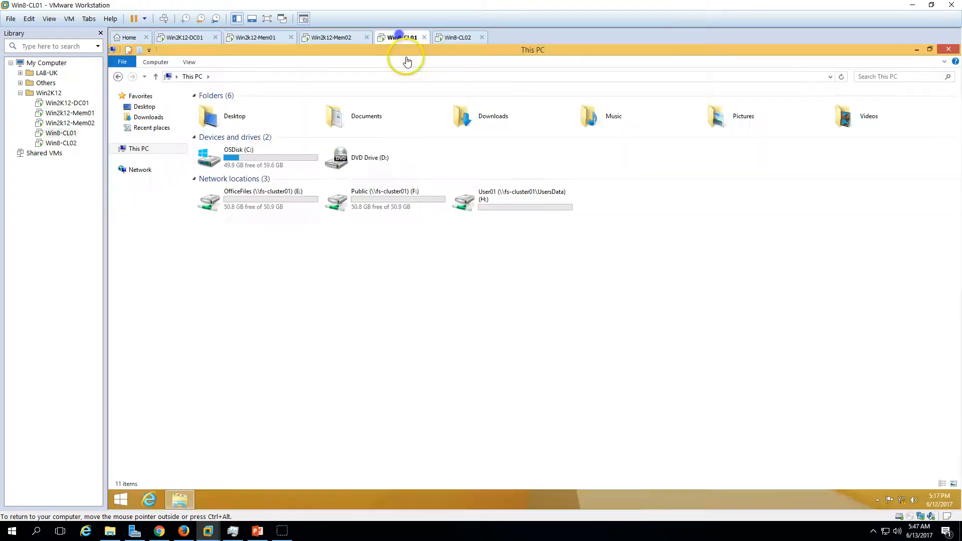
click(265, 195)
double_click(266, 195)
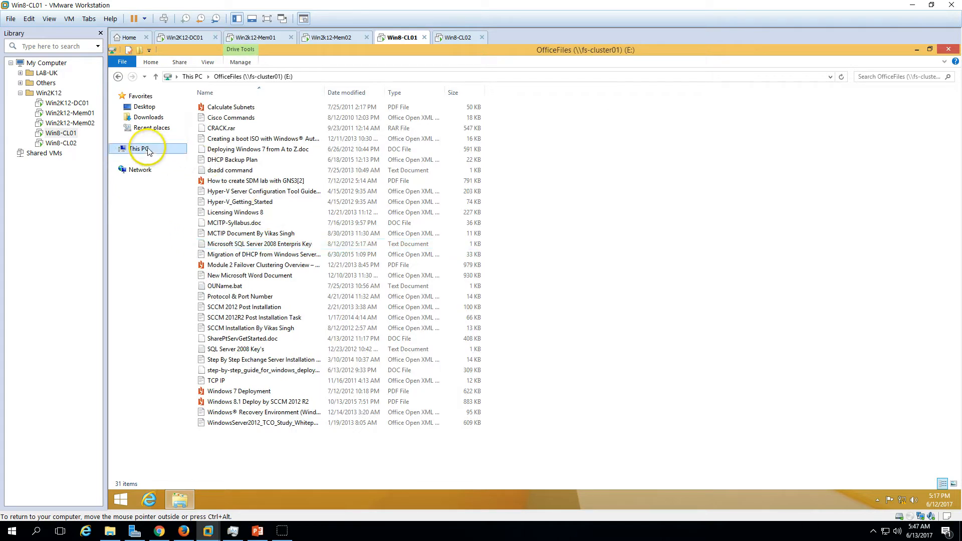
Open the Public (F:) and UsersData (H:) network drives on Win8-CL01 to test access to their files.
click(131, 149)
click(376, 208)
double_click(376, 208)
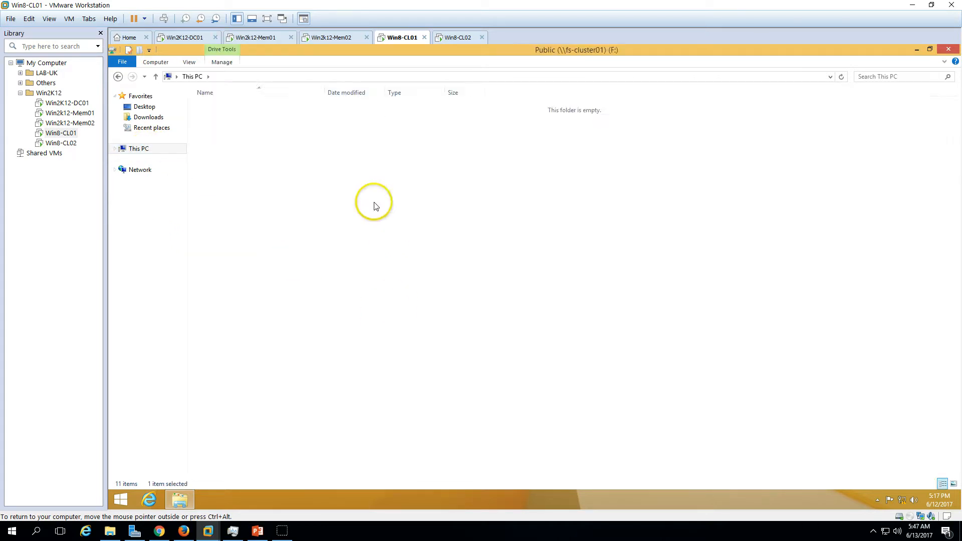
click(136, 149)
click(529, 200)
double_click(530, 200)
Switch to the Win8-CL02 virtual machine, open the OfficeFiles (E:) network drive to test access, and return to This PC.
click(457, 38)
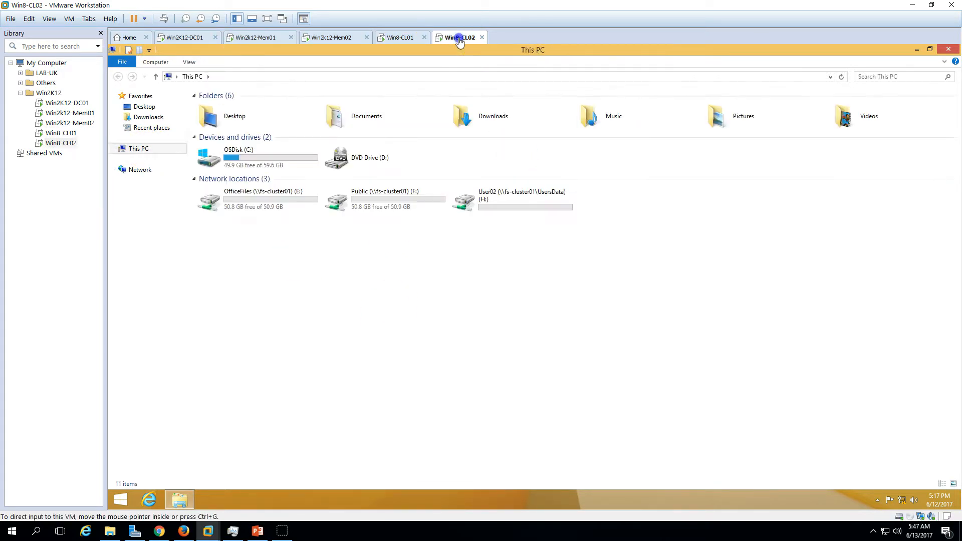
click(273, 196)
double_click(271, 198)
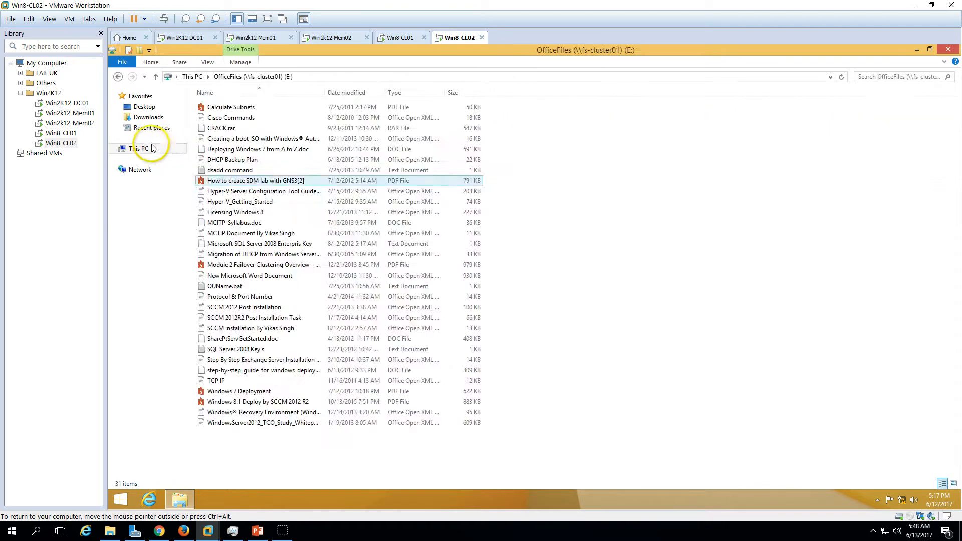
click(136, 149)
Return through Win8-CL01 and Win2k12-Mem02 to the cluster roles shown on the Win2k12-Mem01 virtual machine.
click(399, 38)
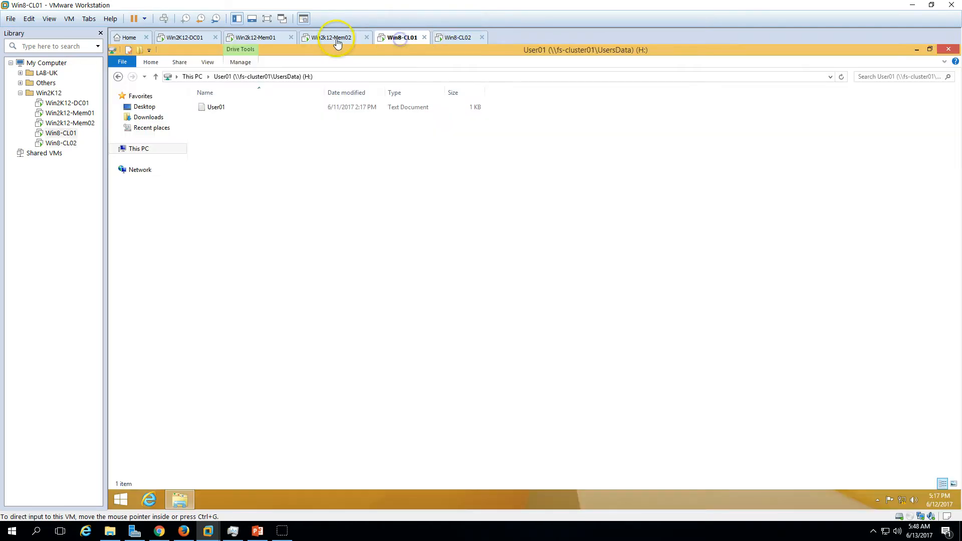
click(331, 38)
click(255, 37)
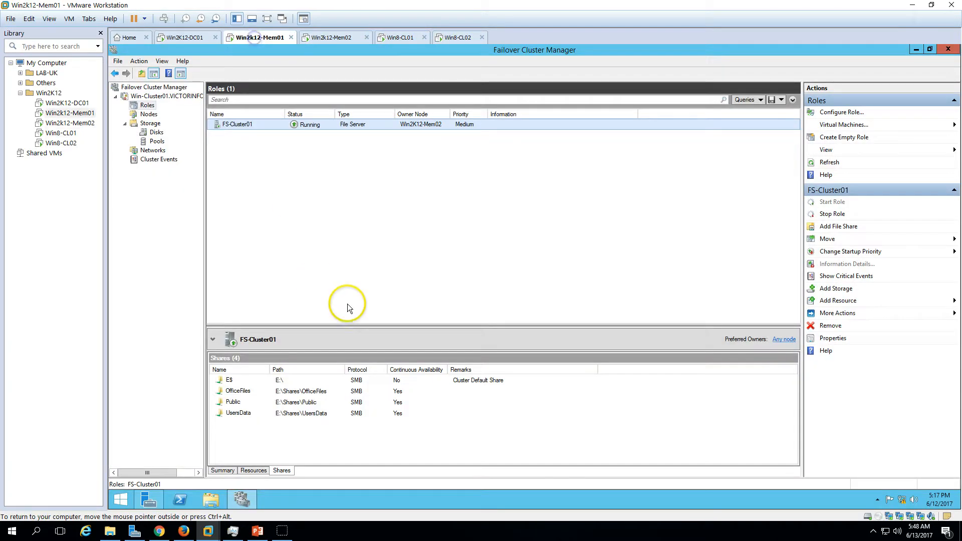
Switch to the PowerPoint slide show, go back to the title slide, and advance through the slides to the closing slide.
click(257, 531)
click(840, 515)
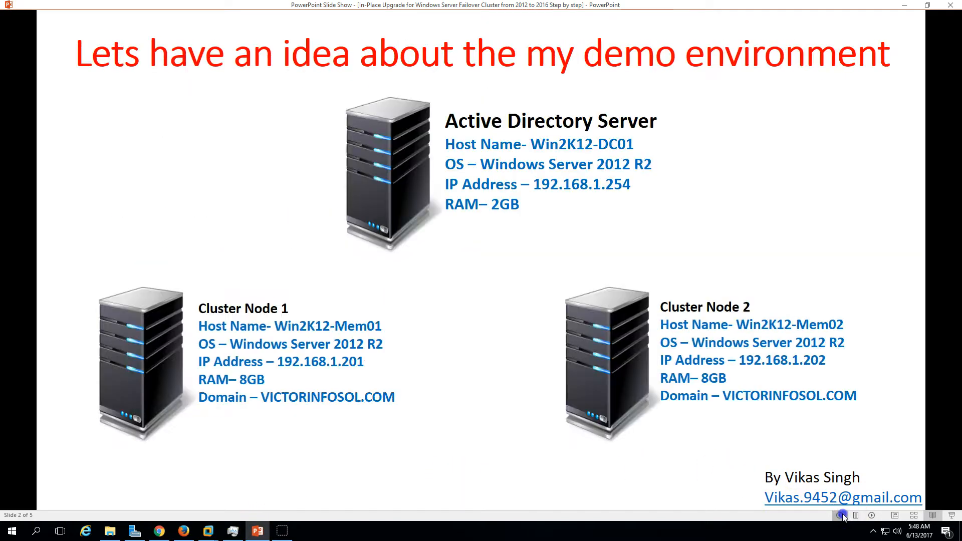
click(840, 515)
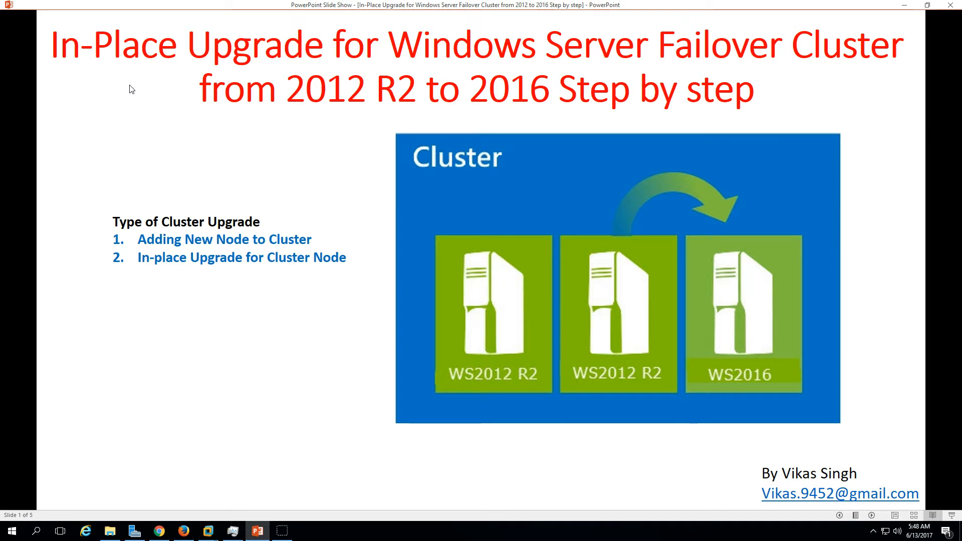
click(877, 517)
click(877, 517)
click(877, 516)
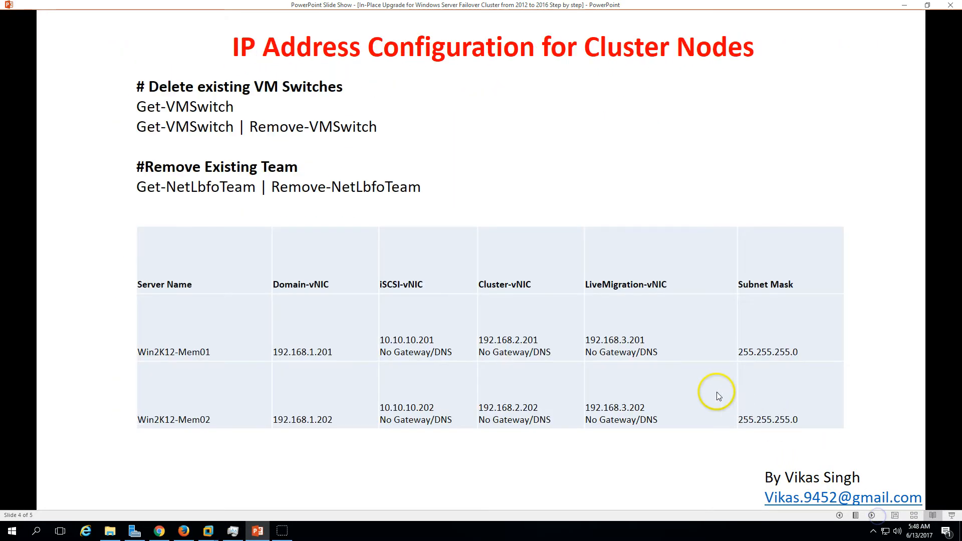
click(872, 516)
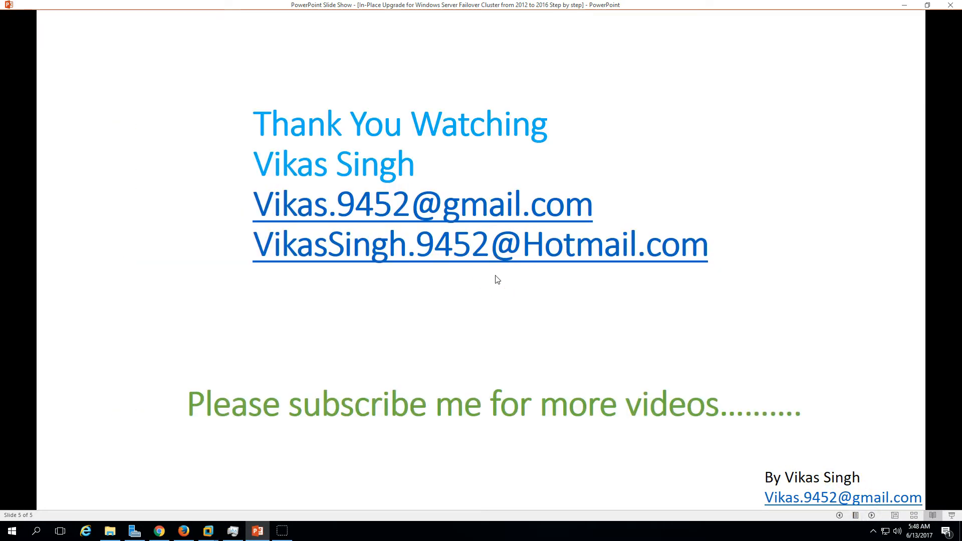